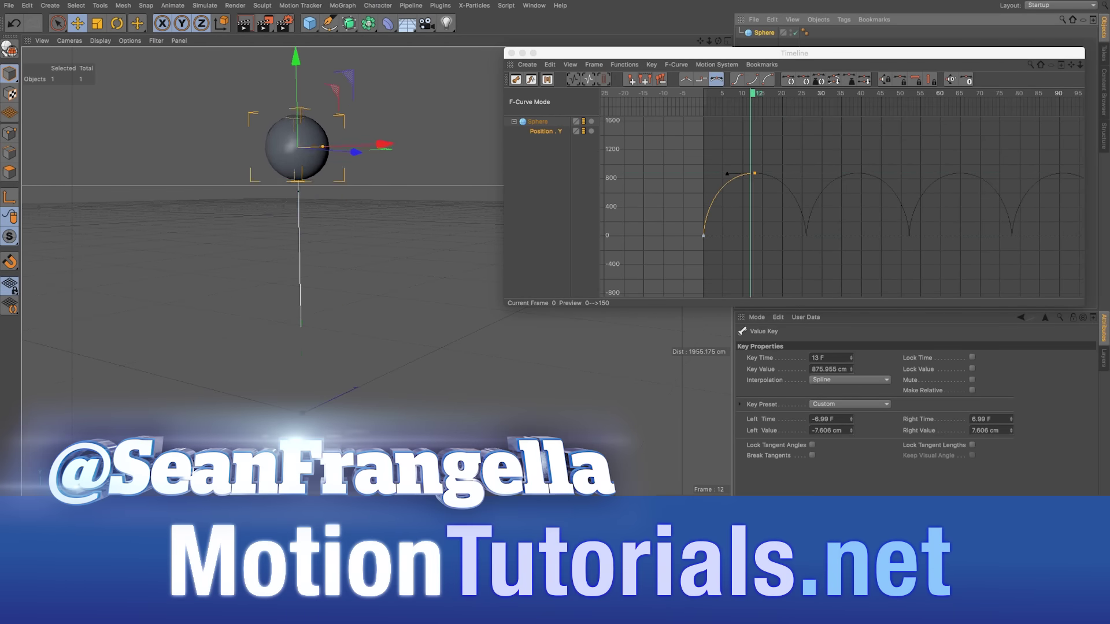
Switch to C4D_Looping_3-Frames.c4d, play its looping sphere animation, and return to C4D_Looping_Animation.c4d
{"action": "left_click", "coordinate": [878, 110]}
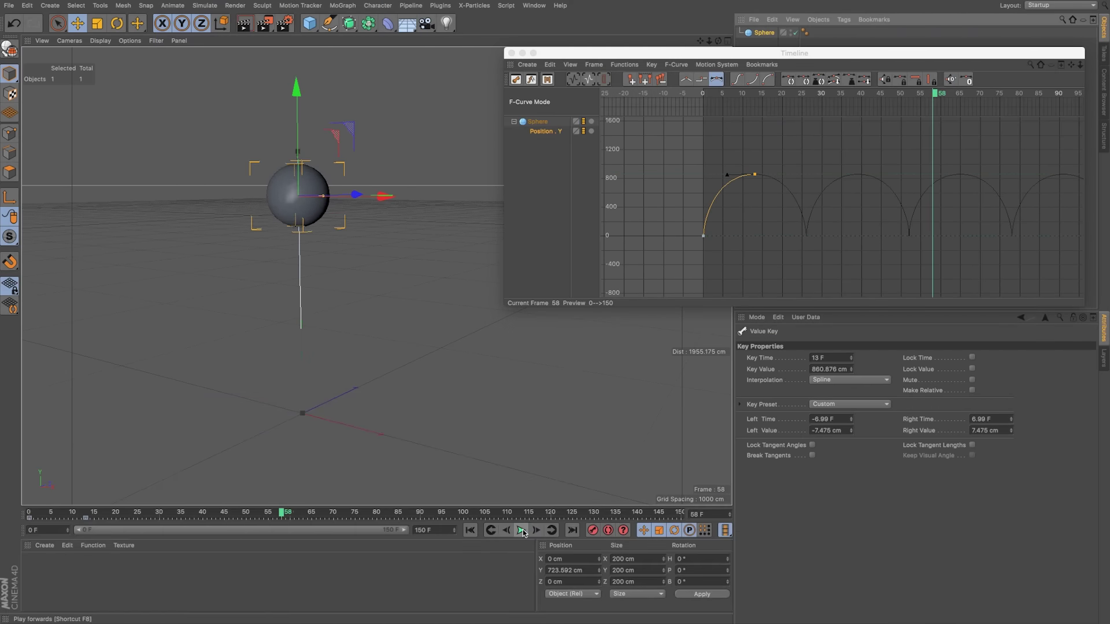
{"action": "key", "text": "v"}
{"action": "mouse_move", "coordinate": [362, 284]}
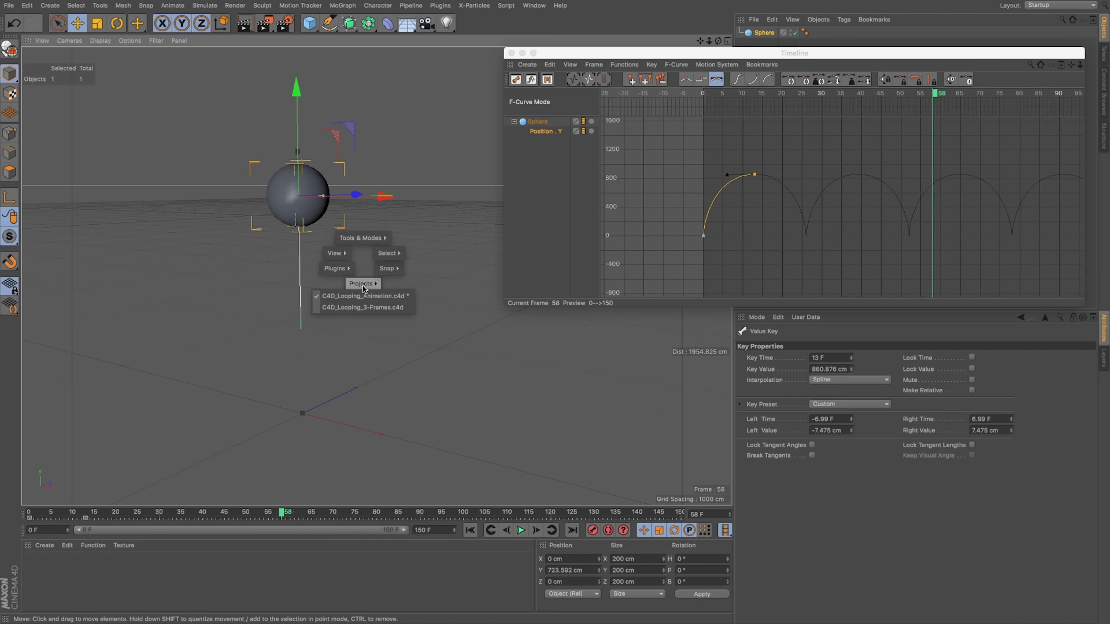
{"action": "left_click", "coordinate": [359, 307]}
{"action": "left_click", "coordinate": [522, 530]}
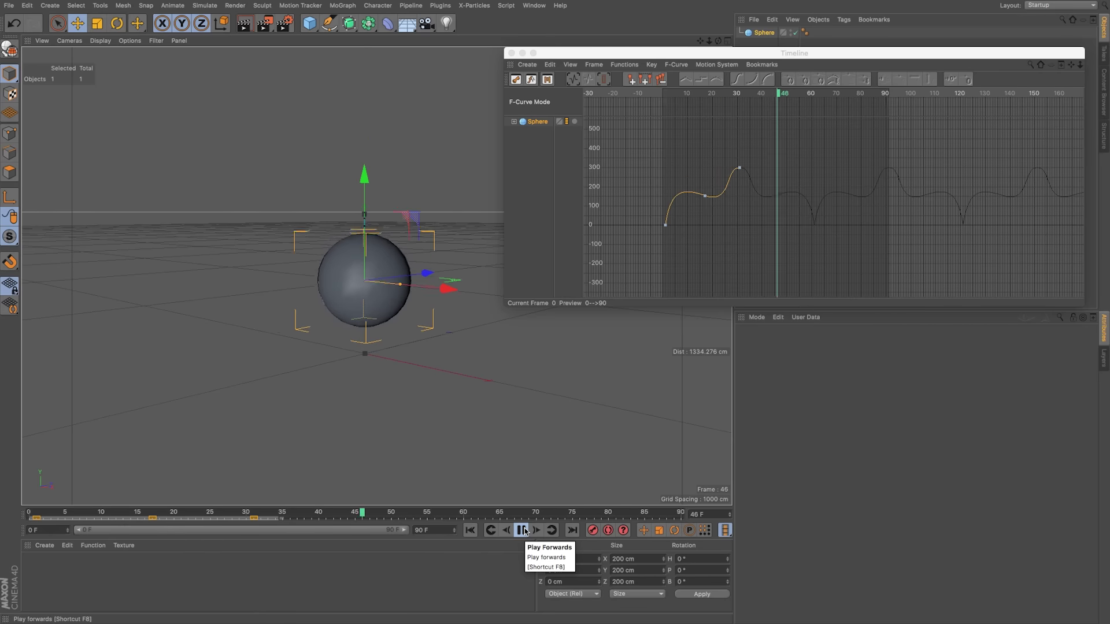
{"action": "left_click", "coordinate": [522, 530]}
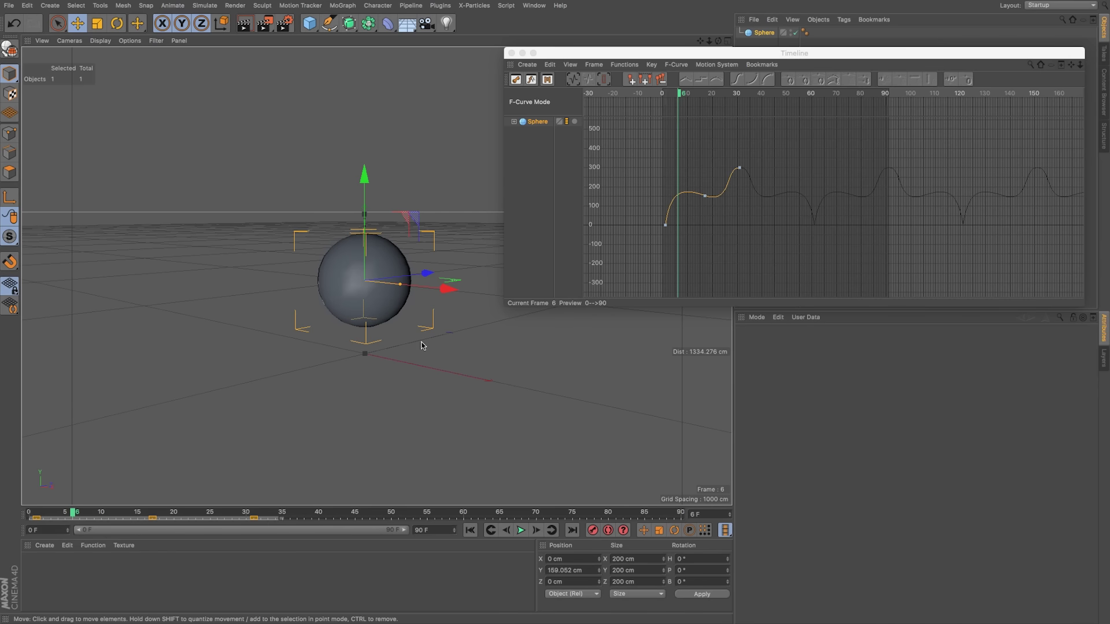
{"action": "key", "text": "v"}
{"action": "left_click", "coordinate": [419, 376]}
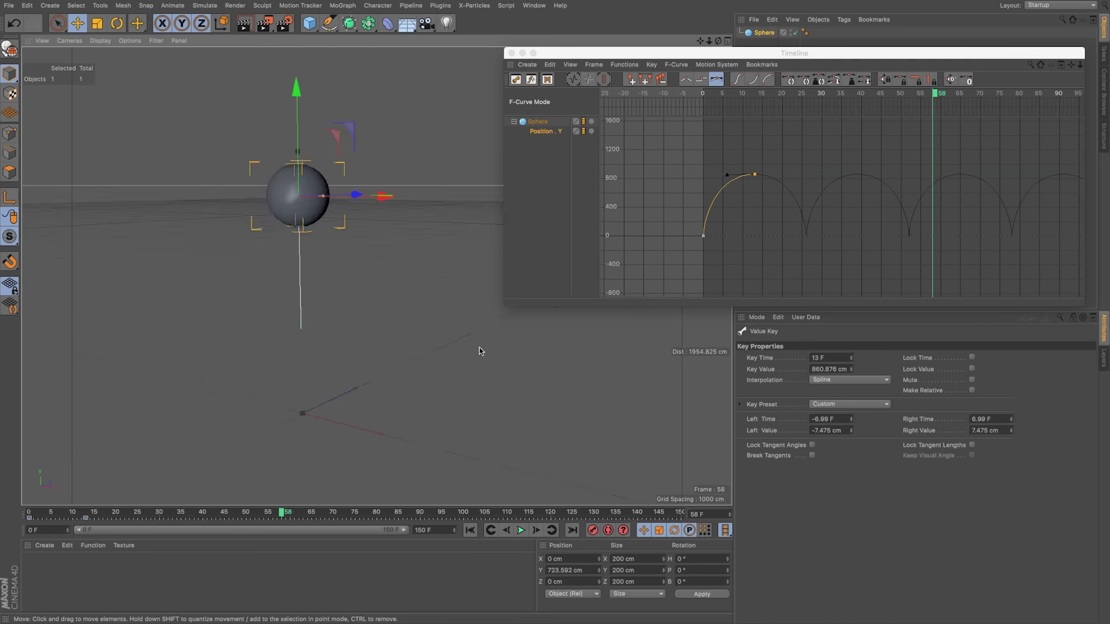
Create a new project containing a sphere primitive, and close the open Timeline window
{"action": "key", "text": "ctrl+n"}
{"action": "left_click_drag", "start_coordinate": [309, 23], "coordinate": [325, 42]}
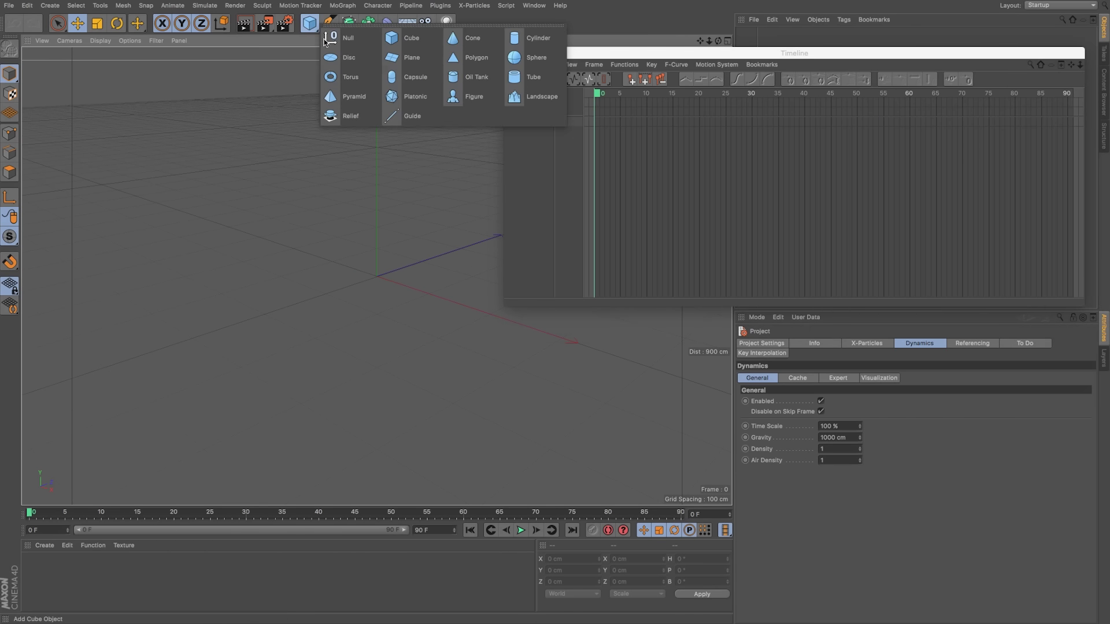
{"action": "left_click", "coordinate": [519, 61]}
{"action": "left_click", "coordinate": [511, 54]}
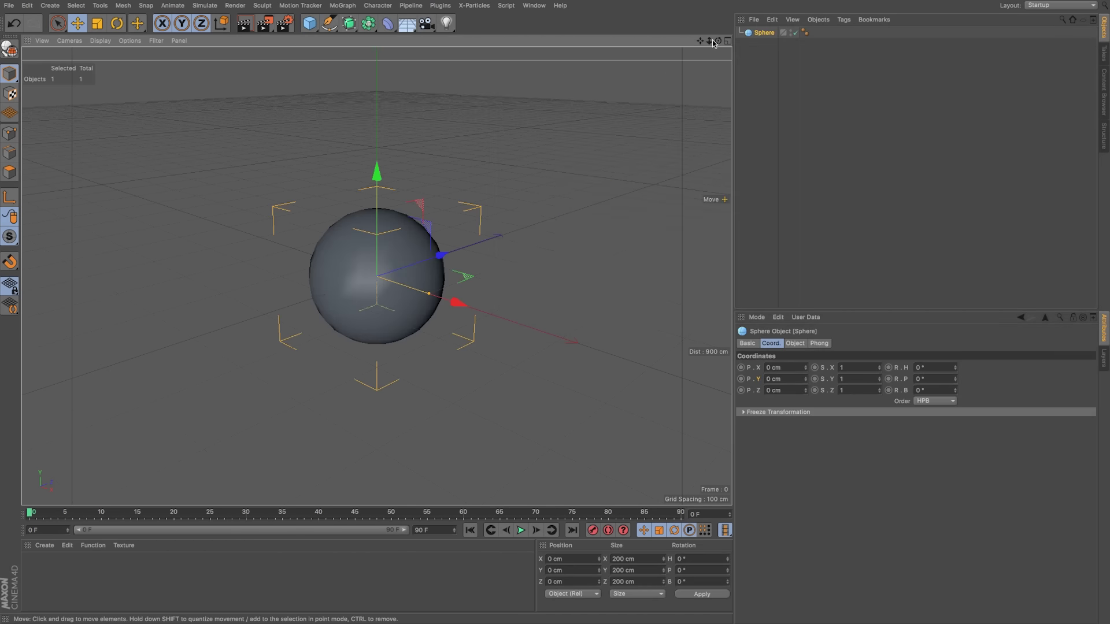
{"action": "left_click_drag", "start_coordinate": [710, 41], "coordinate": [648, 81]}
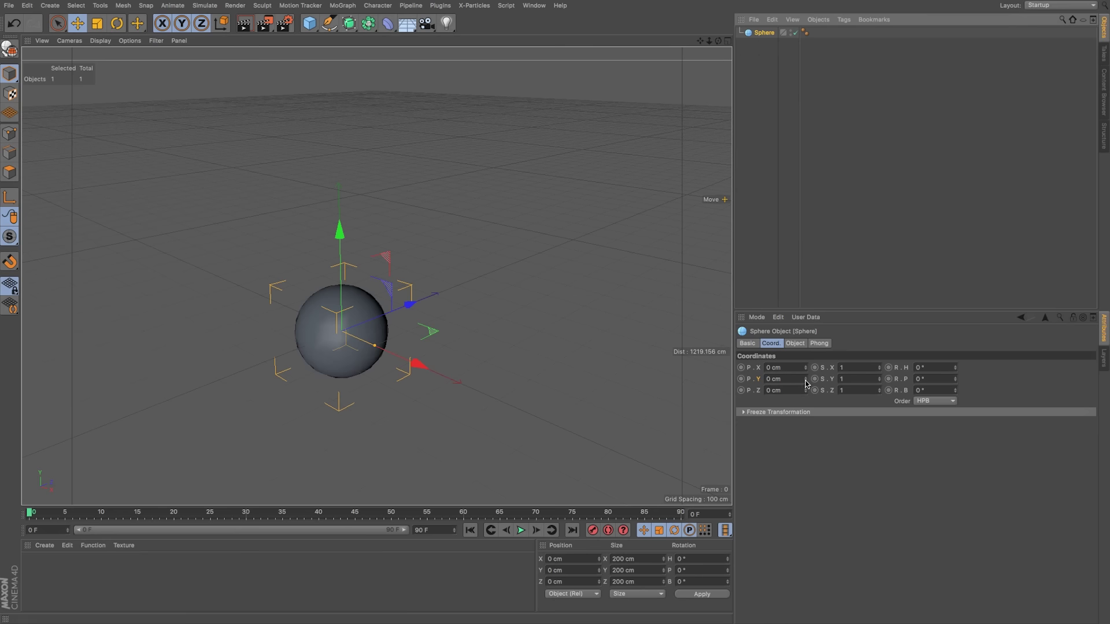
Keyframe the sphere's Y position at 0 cm on frame 0 and about 395 cm on frame 15, and play the animation
{"action": "key", "text": "ctrl+z"}
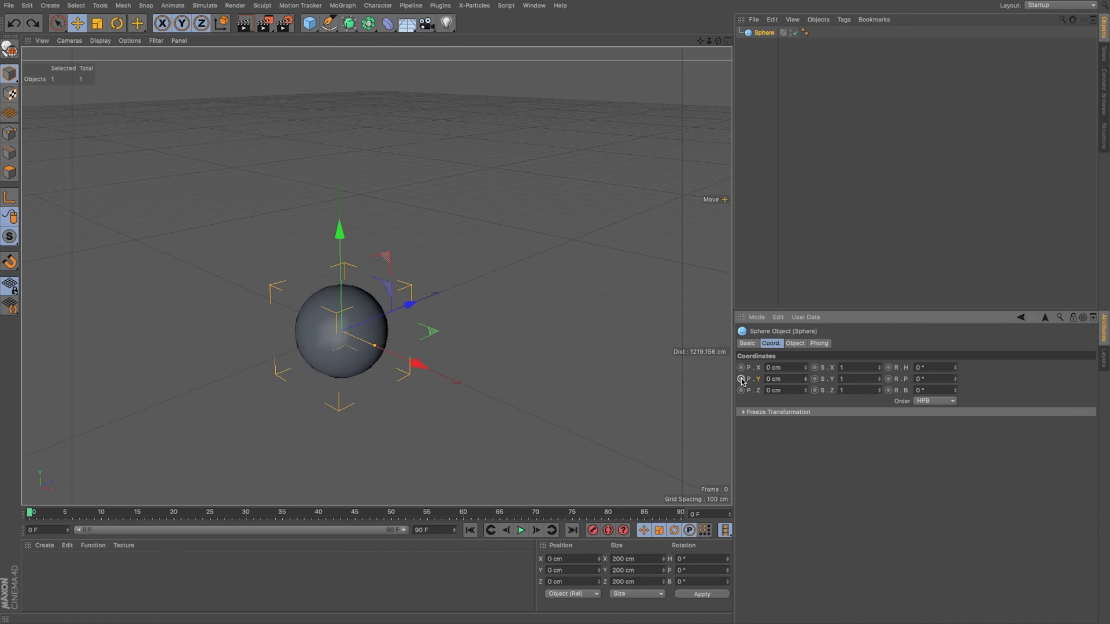
{"action": "left_click_drag", "start_coordinate": [163, 514], "coordinate": [143, 514]}
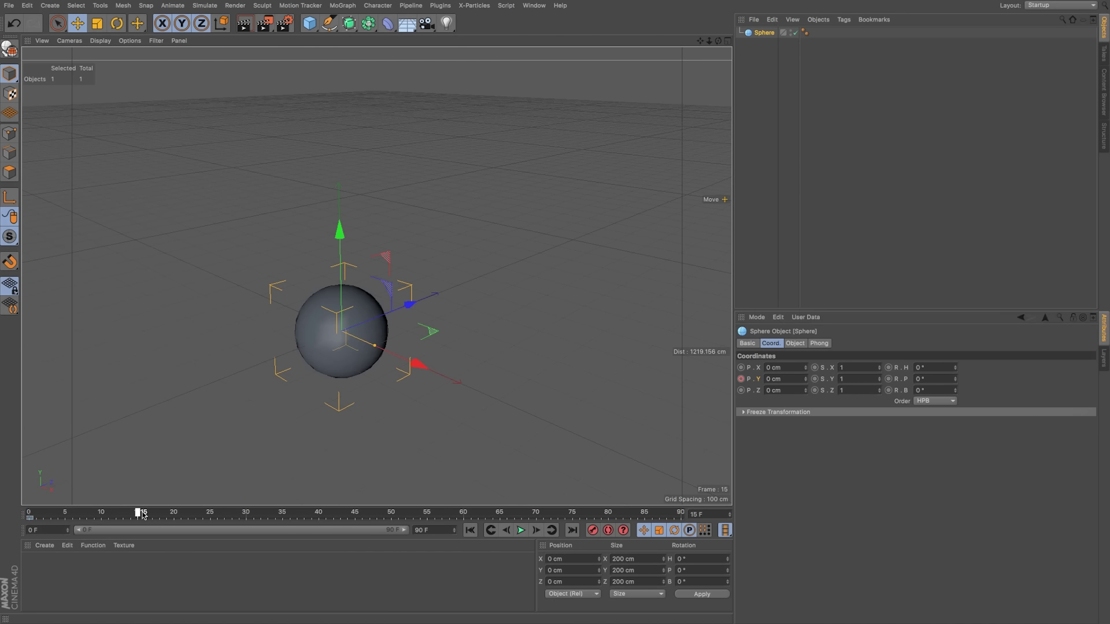
{"action": "left_click_drag", "start_coordinate": [374, 255], "coordinate": [378, 67]}
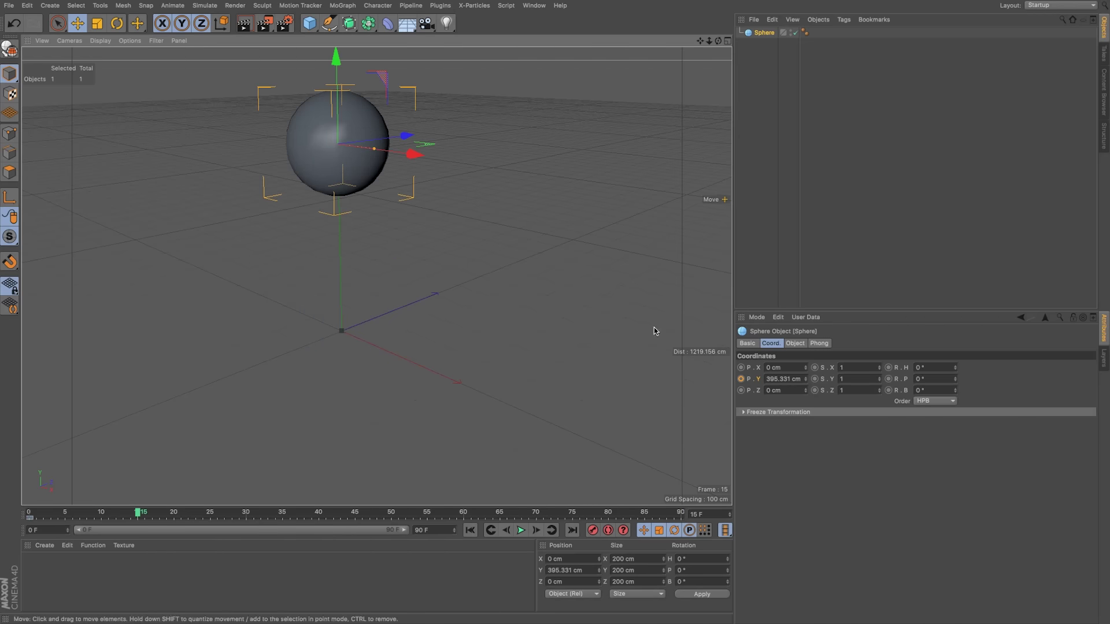
{"action": "left_click", "coordinate": [740, 378]}
{"action": "key", "text": "shift+f"}
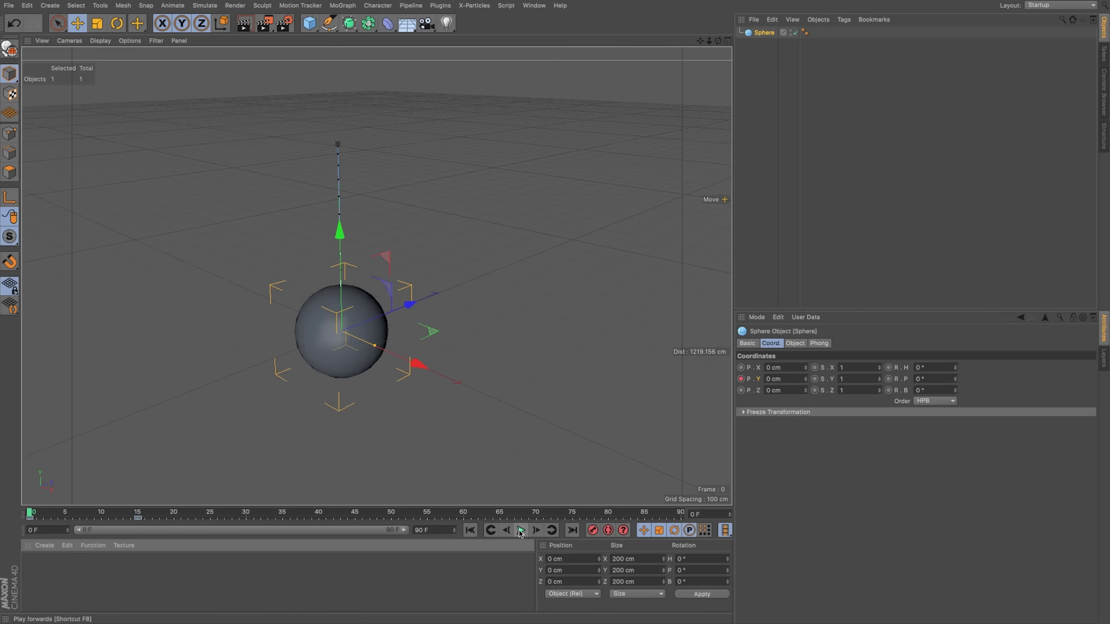
{"action": "left_click", "coordinate": [520, 530]}
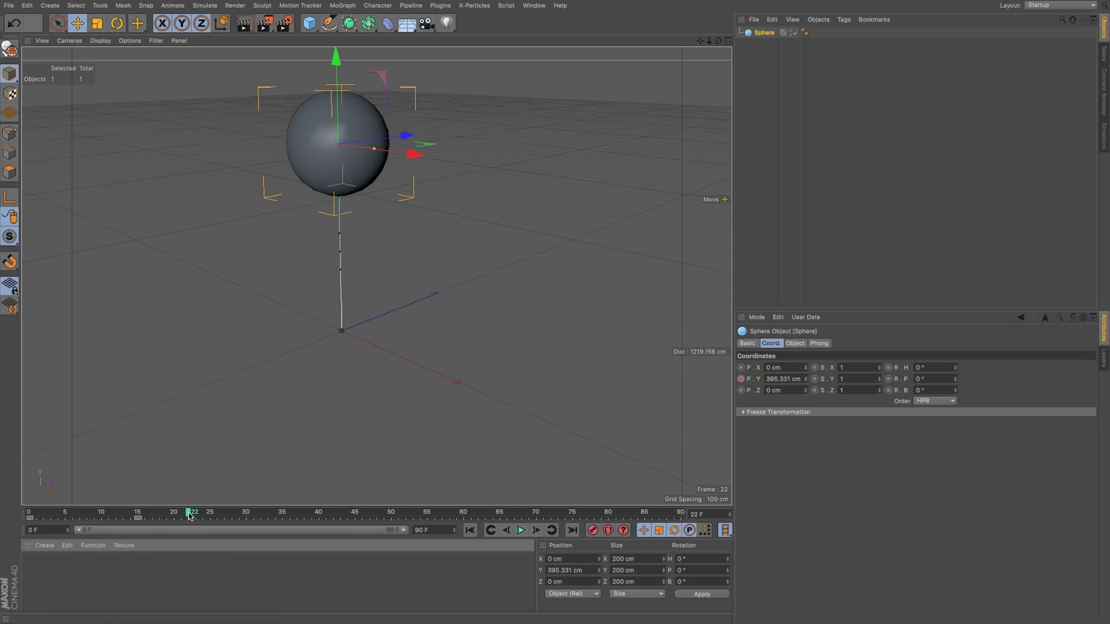
Try looping the motion by pasting copies of both sphere keys at frames 29 and 58, and undo the pastes
{"action": "left_click_drag", "start_coordinate": [189, 516], "coordinate": [245, 515]}
{"action": "left_click_drag", "start_coordinate": [153, 519], "coordinate": [10, 516]}
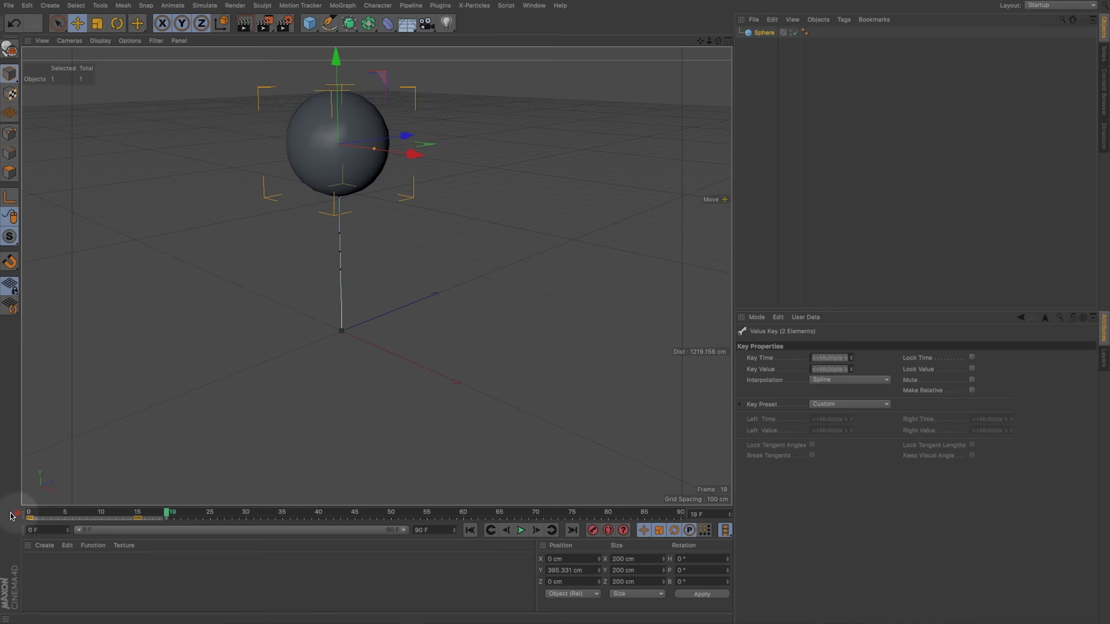
{"action": "key", "text": "super+c"}
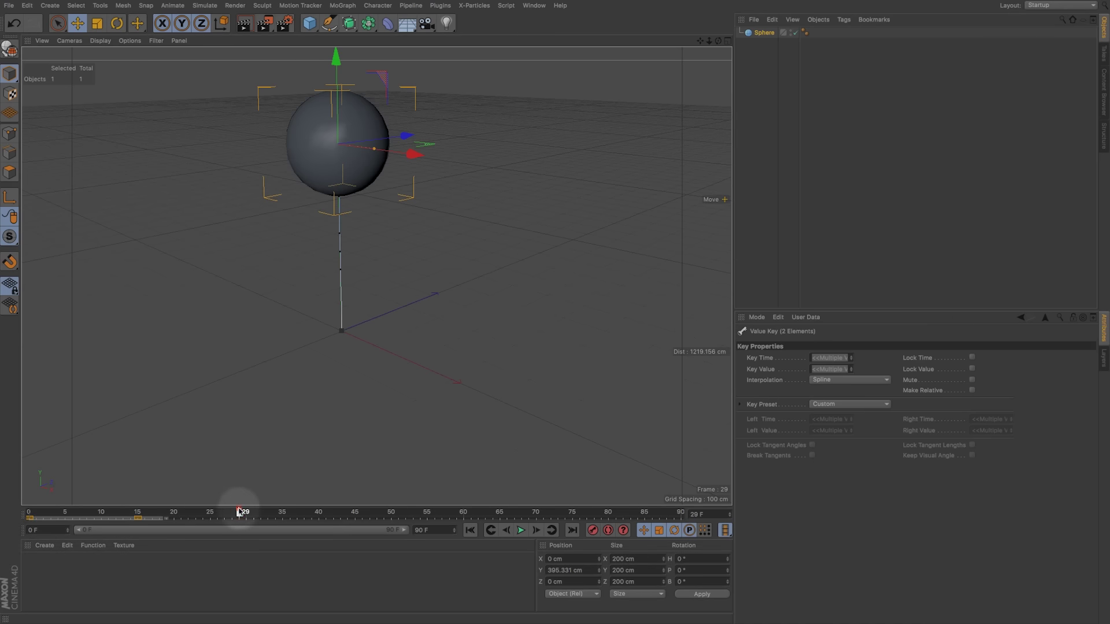
{"action": "key", "text": "super+v"}
{"action": "left_click_drag", "start_coordinate": [239, 512], "coordinate": [630, 515]}
{"action": "key", "text": "super+v"}
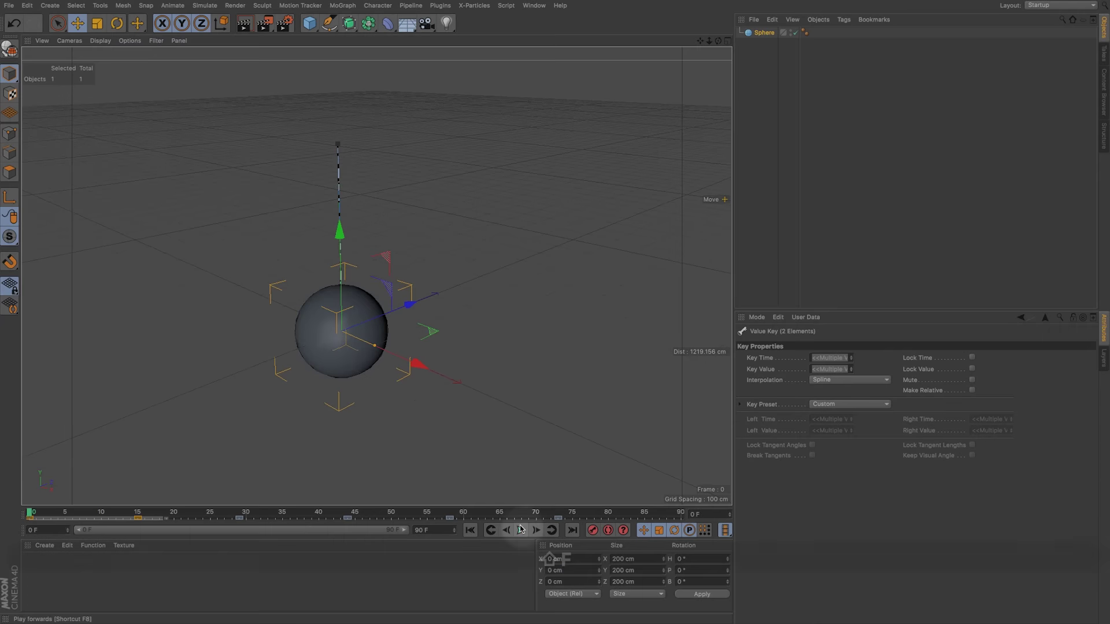
{"action": "left_click", "coordinate": [521, 531]}
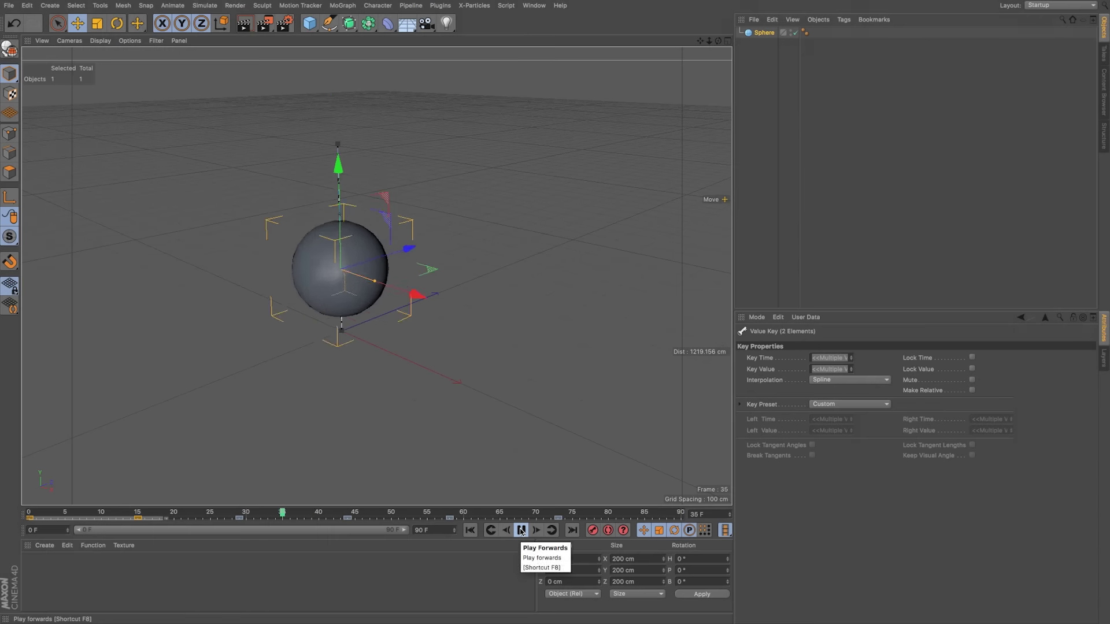
{"action": "left_click", "coordinate": [521, 531]}
{"action": "key", "text": "super+z"}
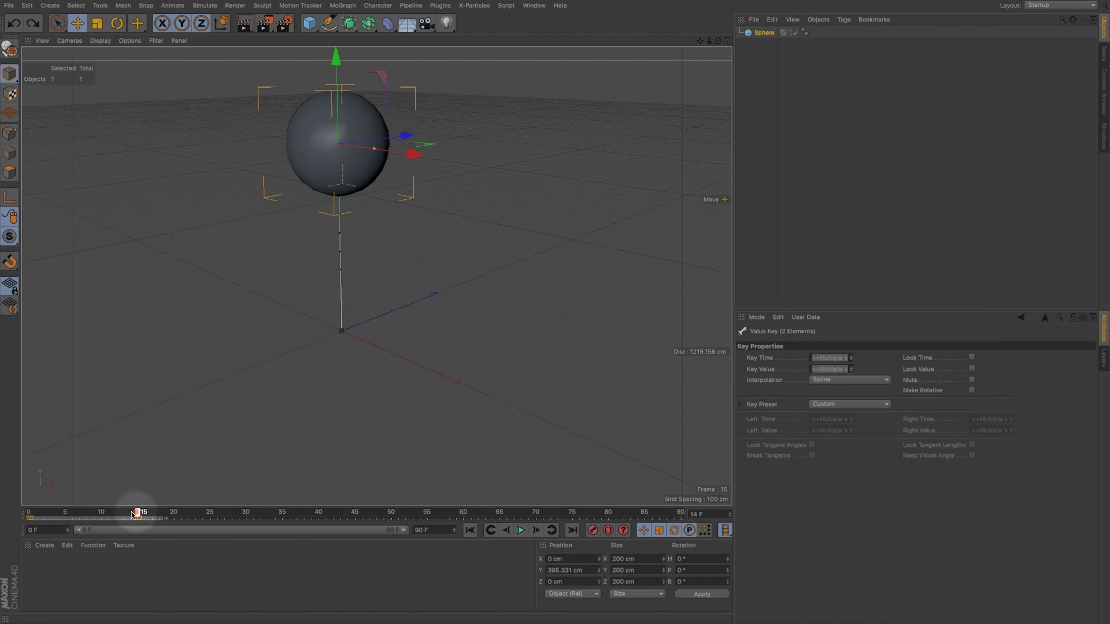
{"action": "mouse_move", "coordinate": [132, 514]}
{"action": "left_mouse_down"}
{"action": "mouse_move", "coordinate": [40, 513]}
{"action": "mouse_move", "coordinate": [130, 514]}
{"action": "left_mouse_up"}
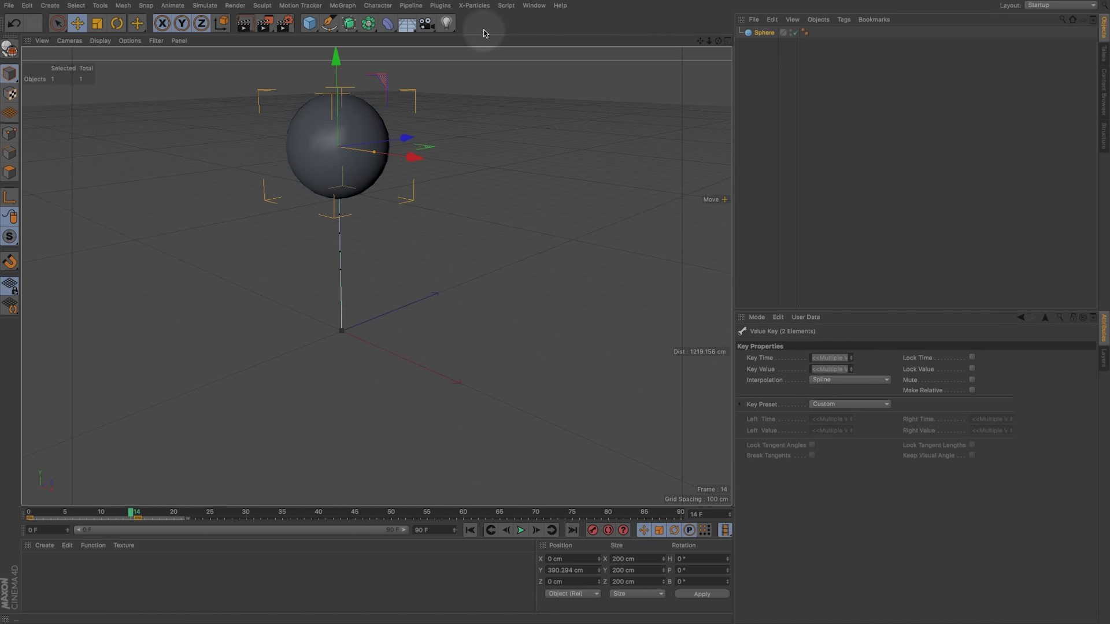
Open the Timeline (F-Curve) window, arrange it above the attributes, and show the sphere's Position Y track properties
{"action": "left_click", "coordinate": [534, 5]}
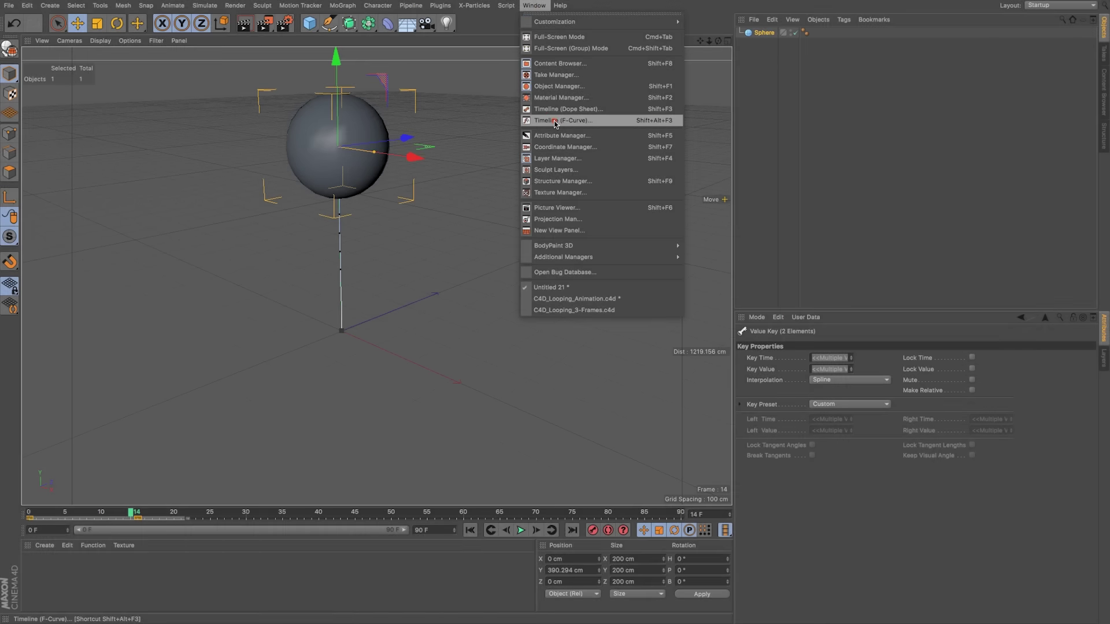
{"action": "left_click", "coordinate": [555, 121]}
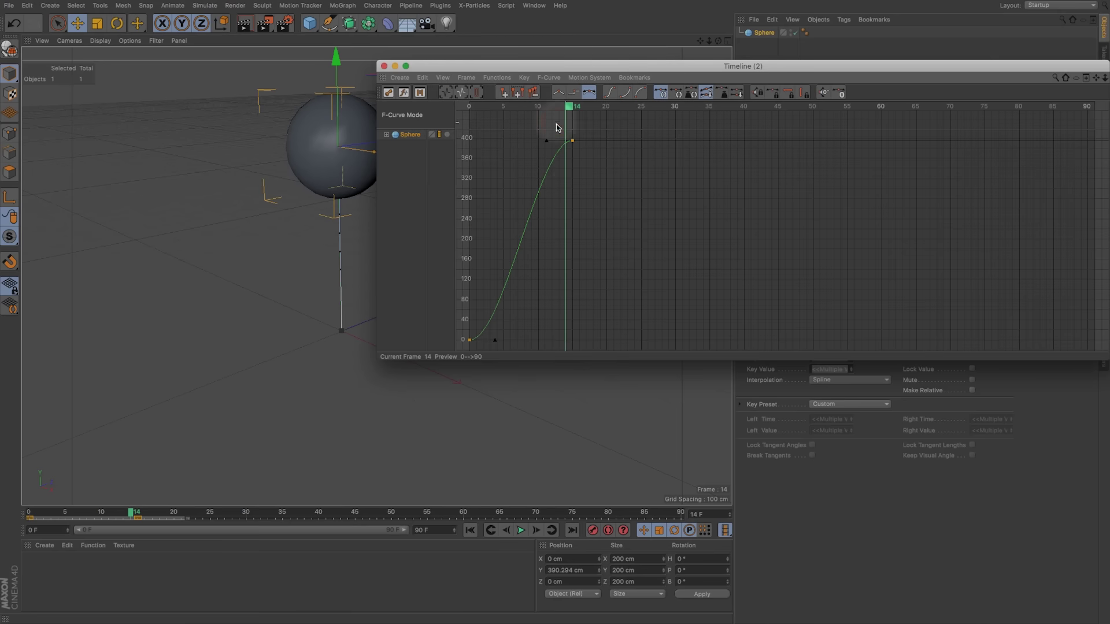
{"action": "left_click_drag", "start_coordinate": [555, 317], "coordinate": [549, 310]}
{"action": "left_click_drag", "start_coordinate": [665, 66], "coordinate": [652, 42]}
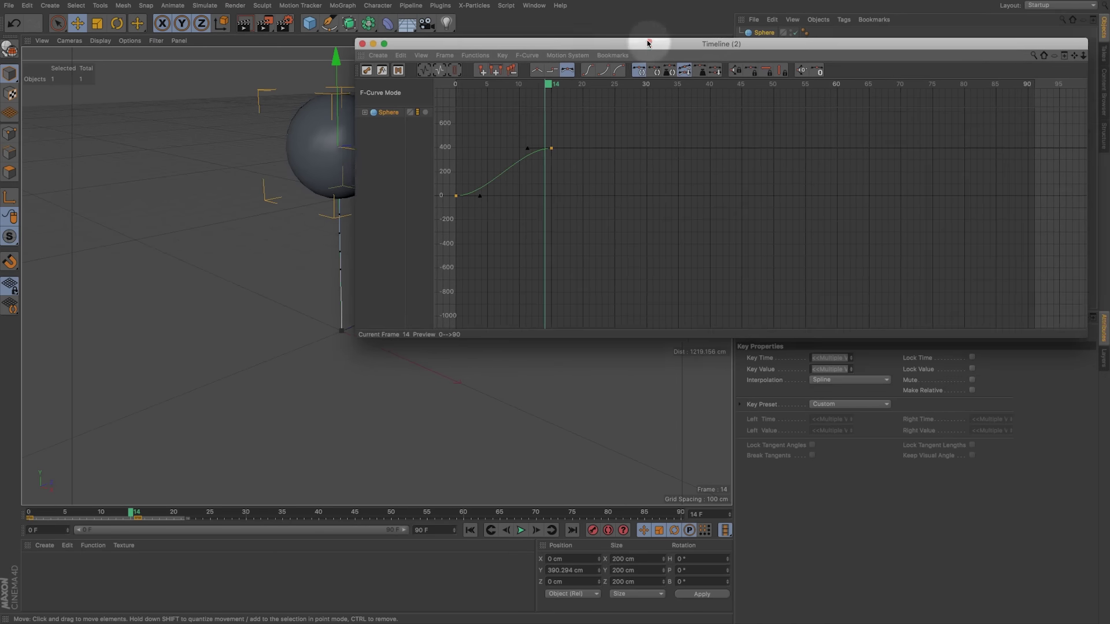
{"action": "left_click_drag", "start_coordinate": [1089, 338], "coordinate": [1023, 318]}
{"action": "left_click_drag", "start_coordinate": [565, 41], "coordinate": [639, 41]}
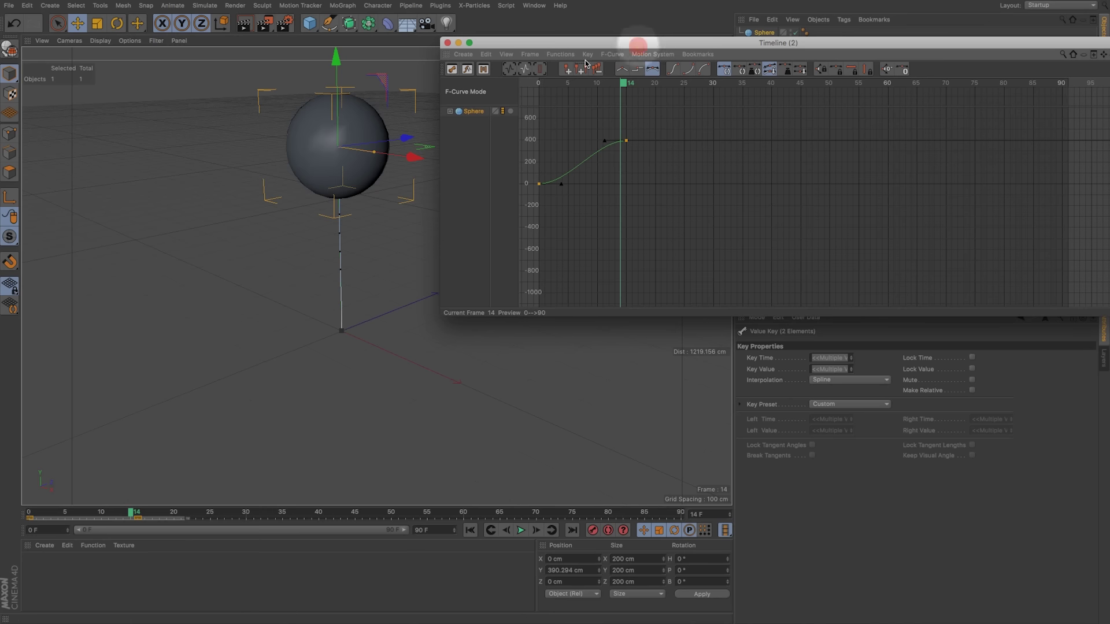
{"action": "left_click", "coordinate": [469, 113]}
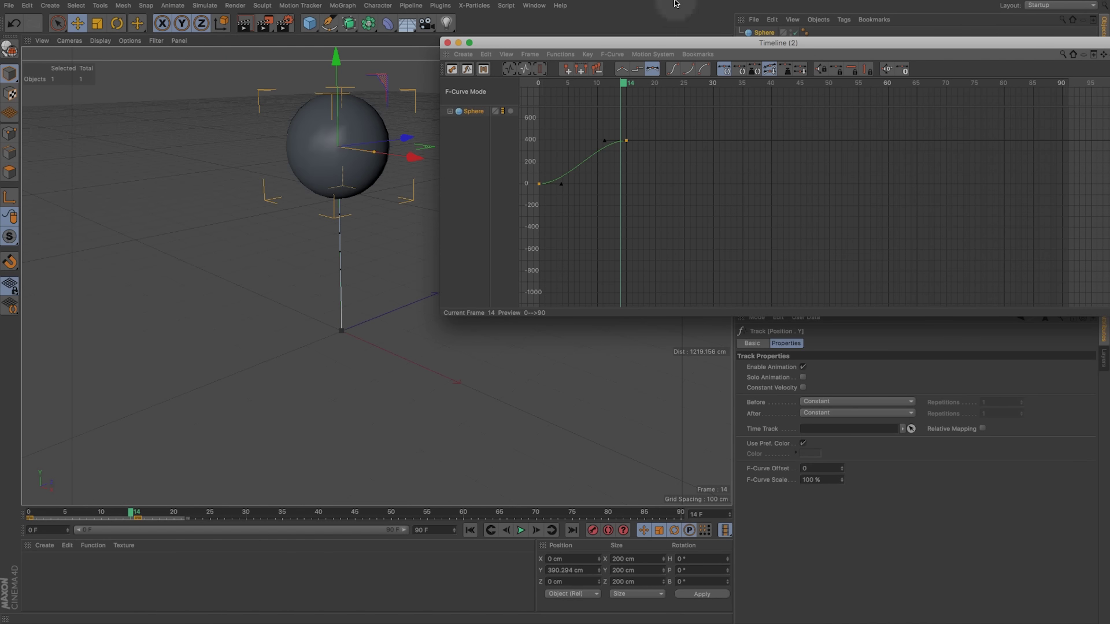
{"action": "left_click_drag", "start_coordinate": [672, 43], "coordinate": [651, 24]}
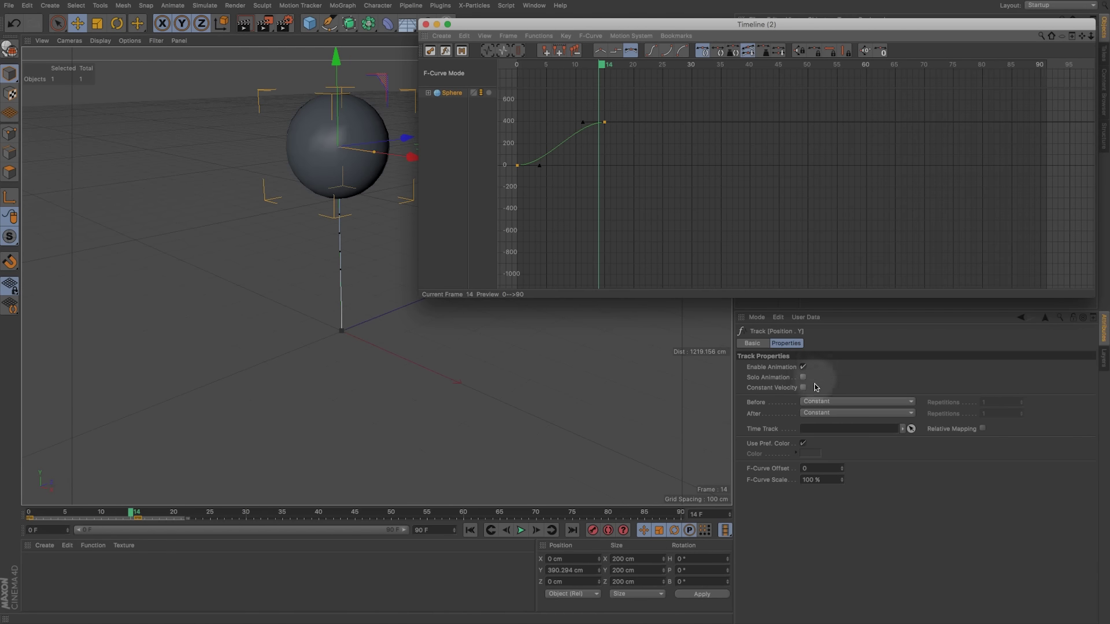
Shift both sphere position keys to frames 4 and 19, and scrub through the motion before and after them
{"action": "left_click_drag", "start_coordinate": [667, 111], "coordinate": [540, 169]}
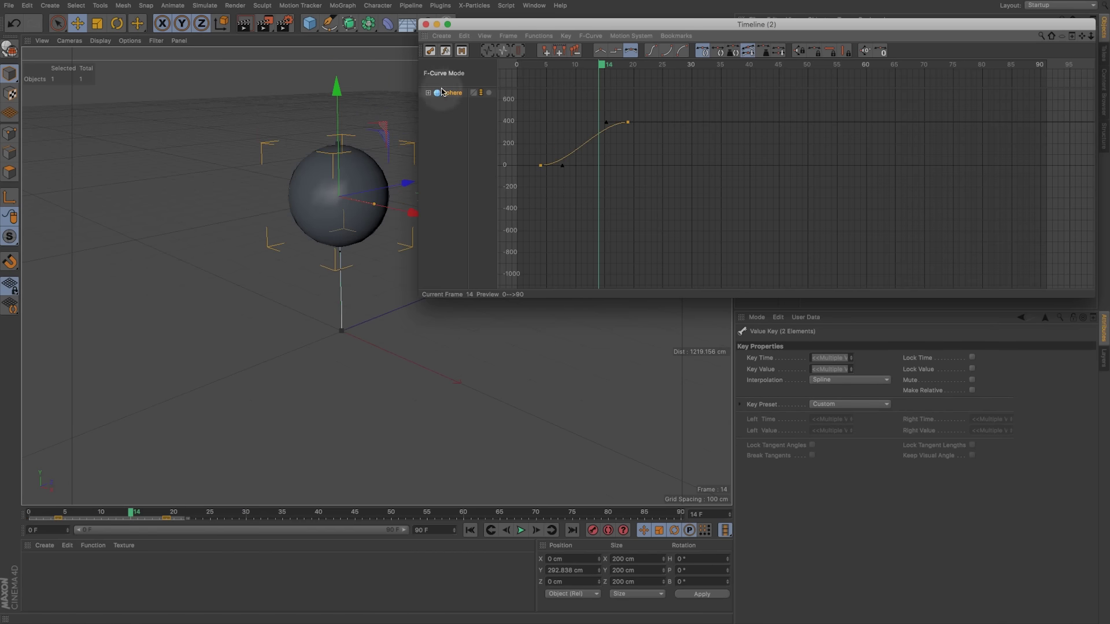
{"action": "left_click", "coordinate": [445, 93]}
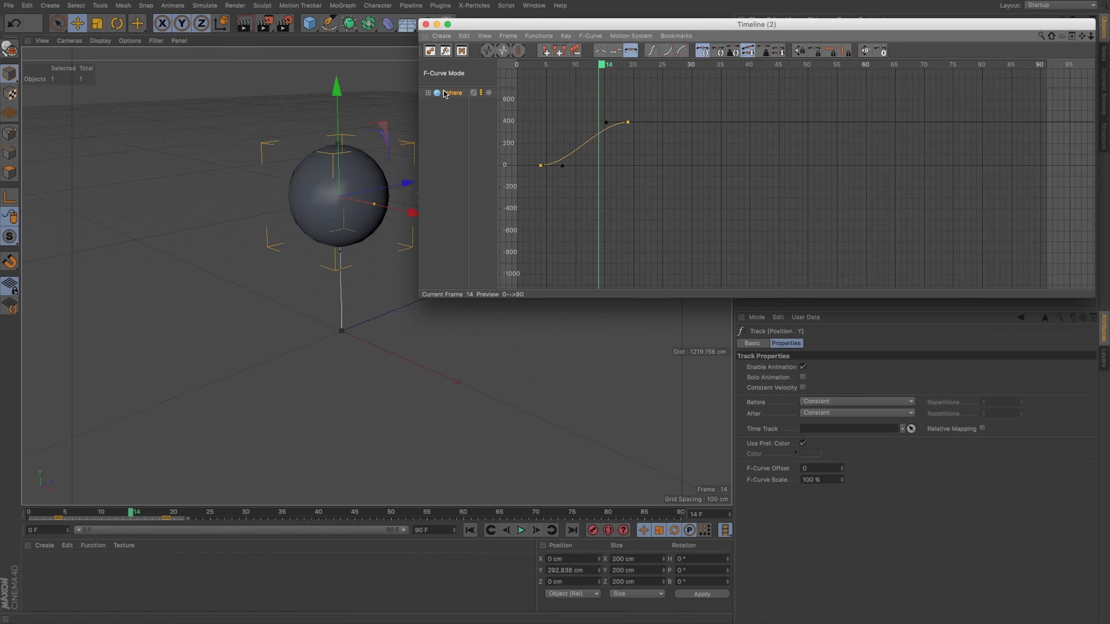
{"action": "left_click", "coordinate": [530, 65]}
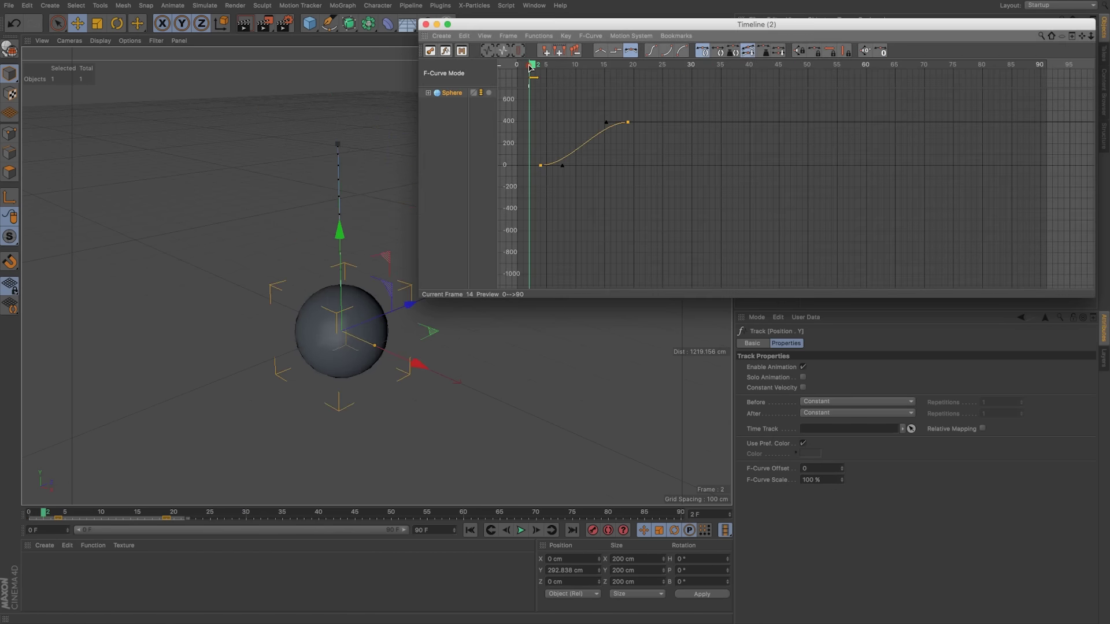
{"action": "left_click_drag", "start_coordinate": [532, 68], "coordinate": [648, 72]}
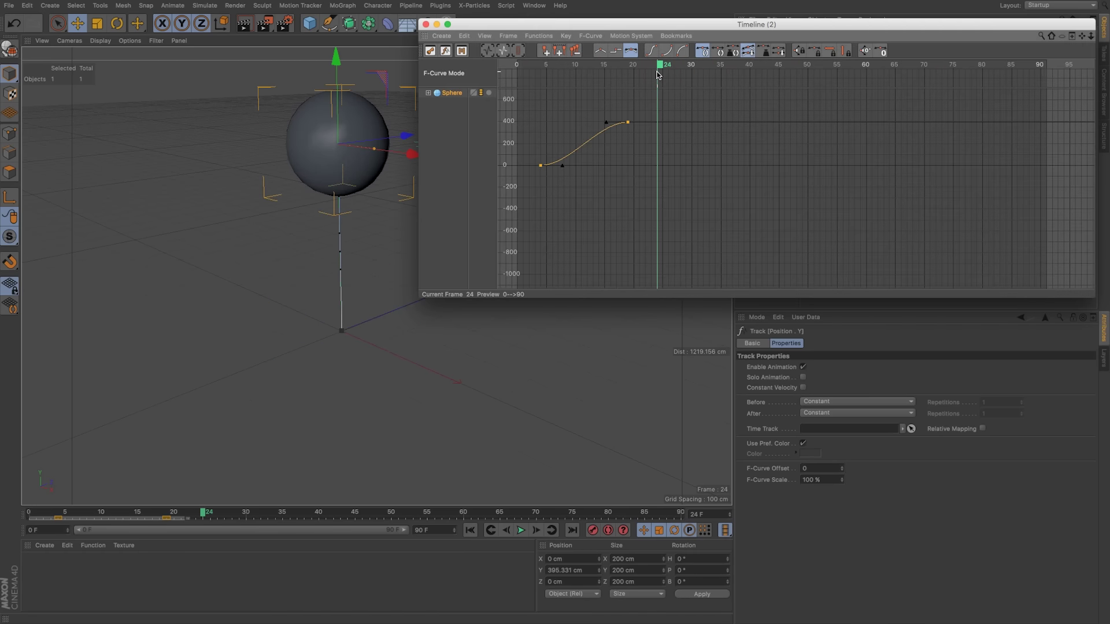
{"action": "left_click_drag", "start_coordinate": [657, 74], "coordinate": [555, 285]}
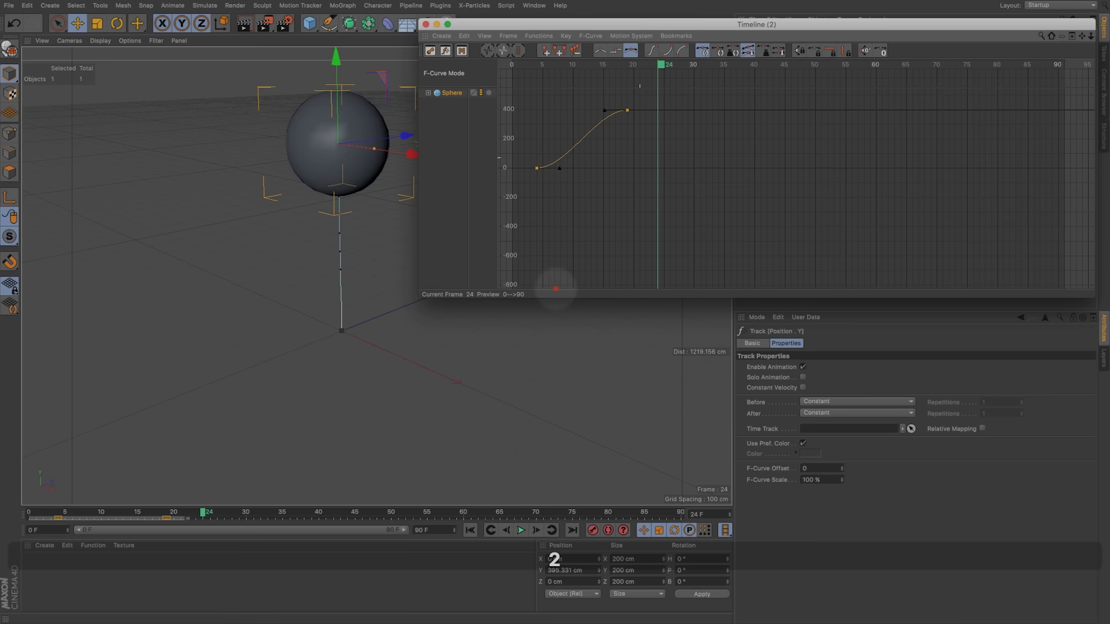
Set the Position Y track's Before option to Continue, and tilt the key tangents so the curve ends become sloped
{"action": "left_click", "coordinate": [836, 402]}
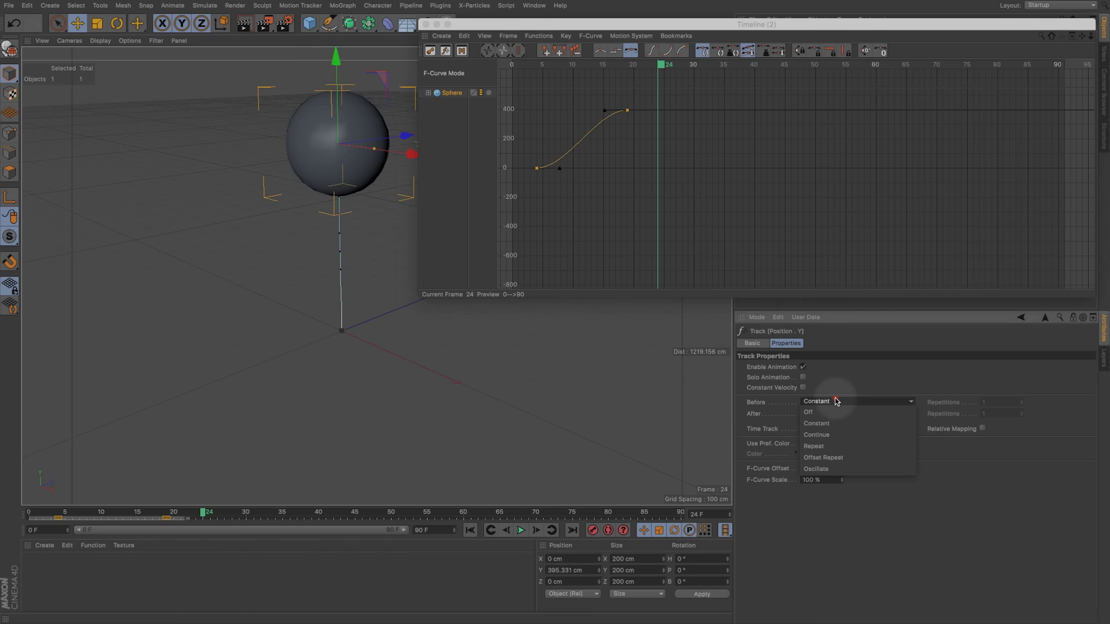
{"action": "left_click", "coordinate": [840, 435]}
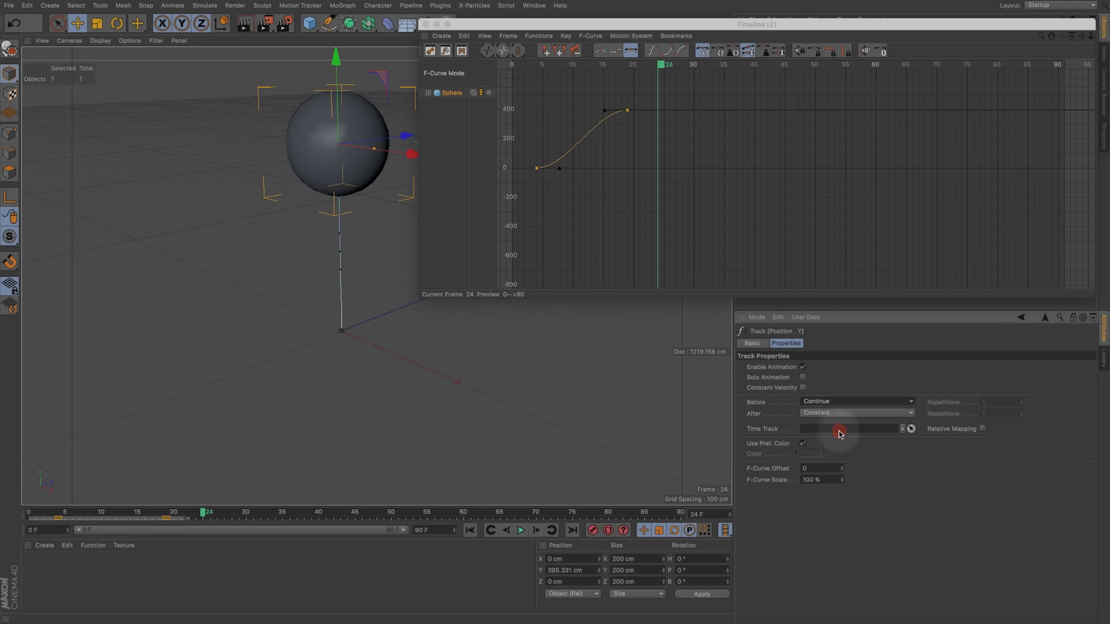
{"action": "left_click", "coordinate": [619, 116]}
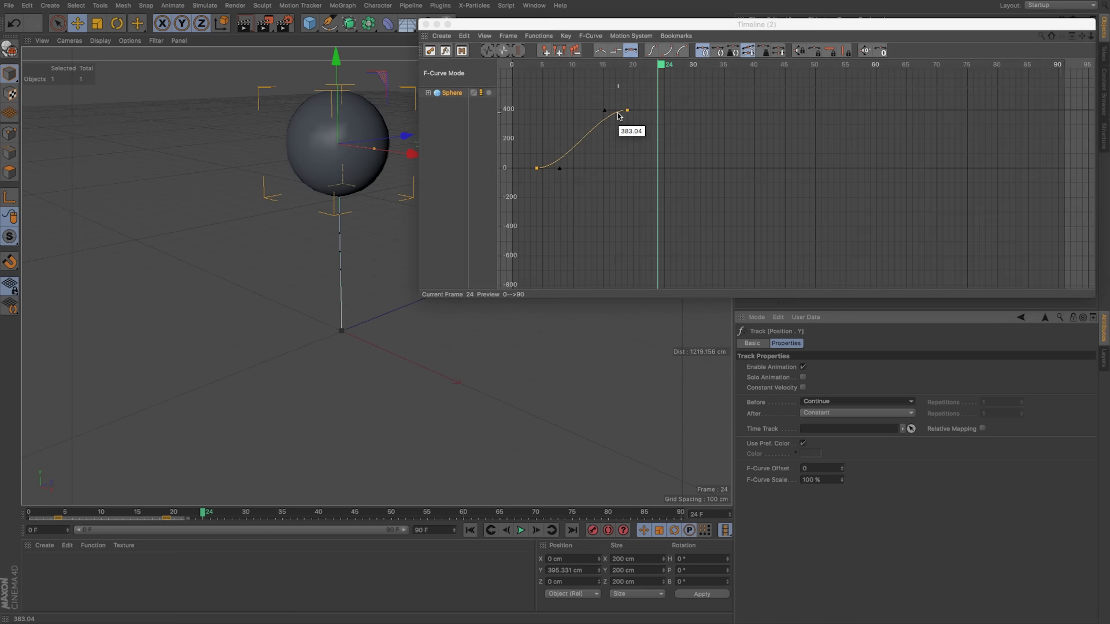
{"action": "left_click", "coordinate": [606, 110]}
{"action": "left_click", "coordinate": [607, 115]}
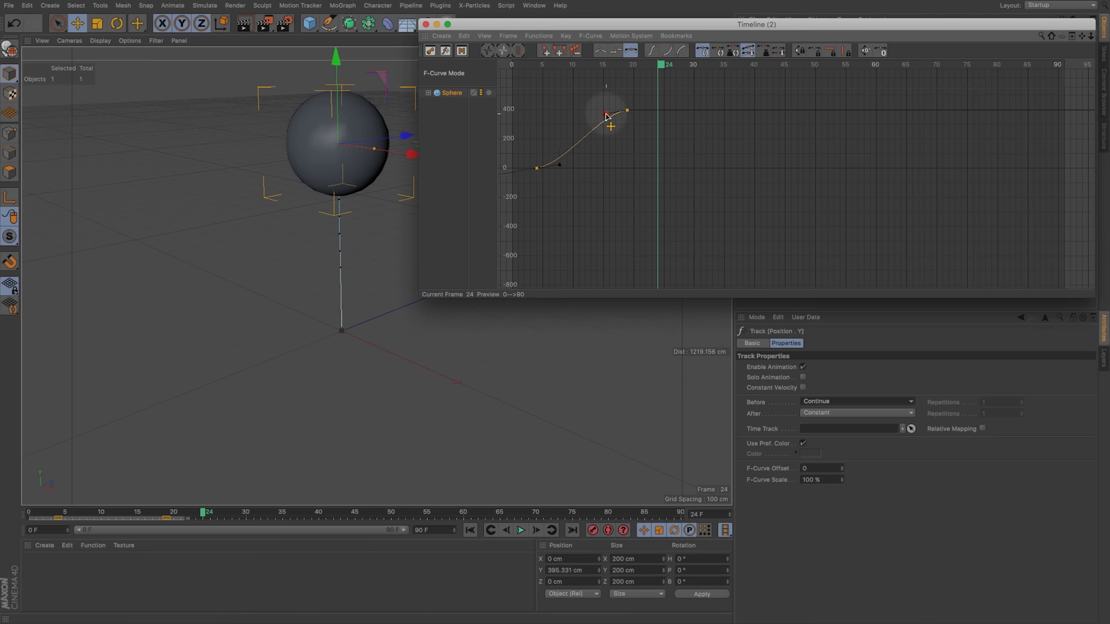
{"action": "left_click", "coordinate": [606, 118]}
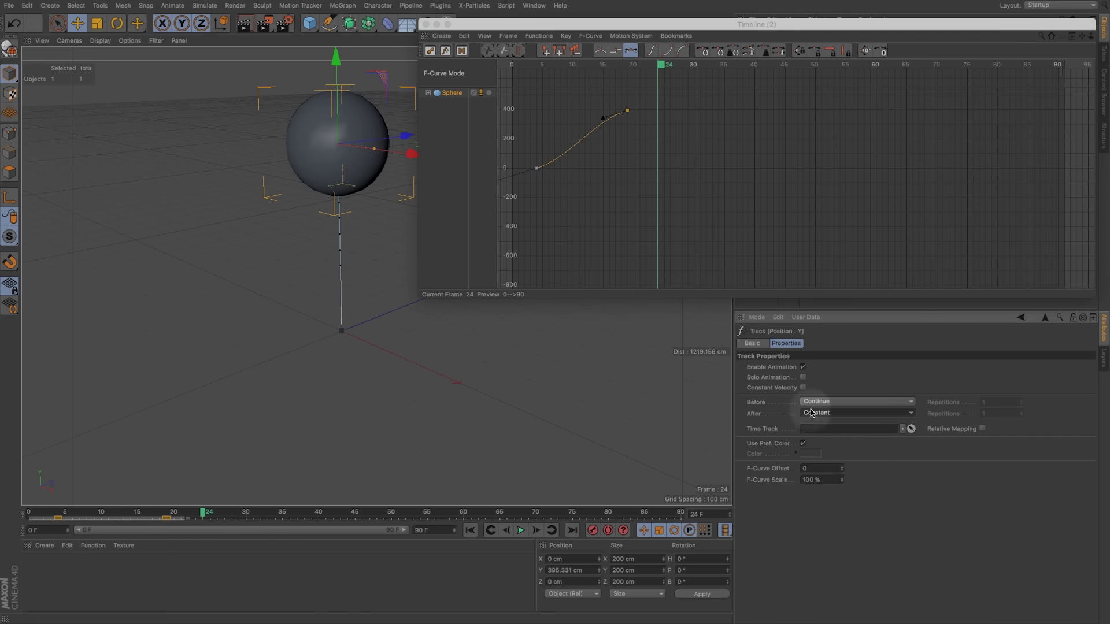
Set the Position Y track's After option to Continue, and play the animation to watch the sphere travel beyond its last key
{"action": "left_click", "coordinate": [817, 446]}
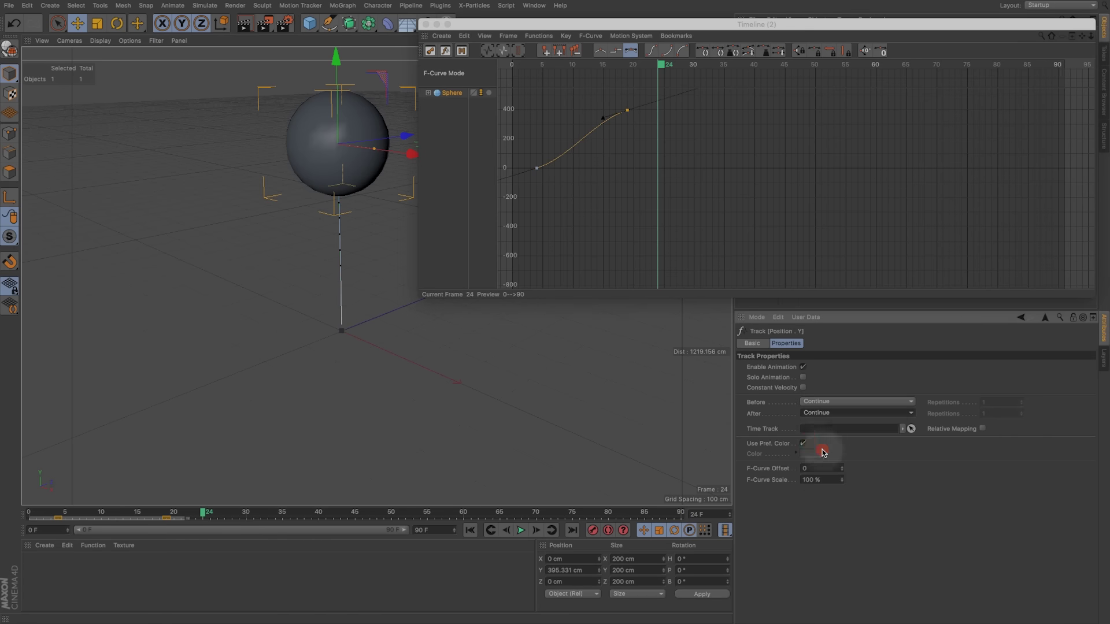
{"action": "left_click", "coordinate": [659, 67]}
{"action": "left_click_drag", "start_coordinate": [642, 67], "coordinate": [496, 74]}
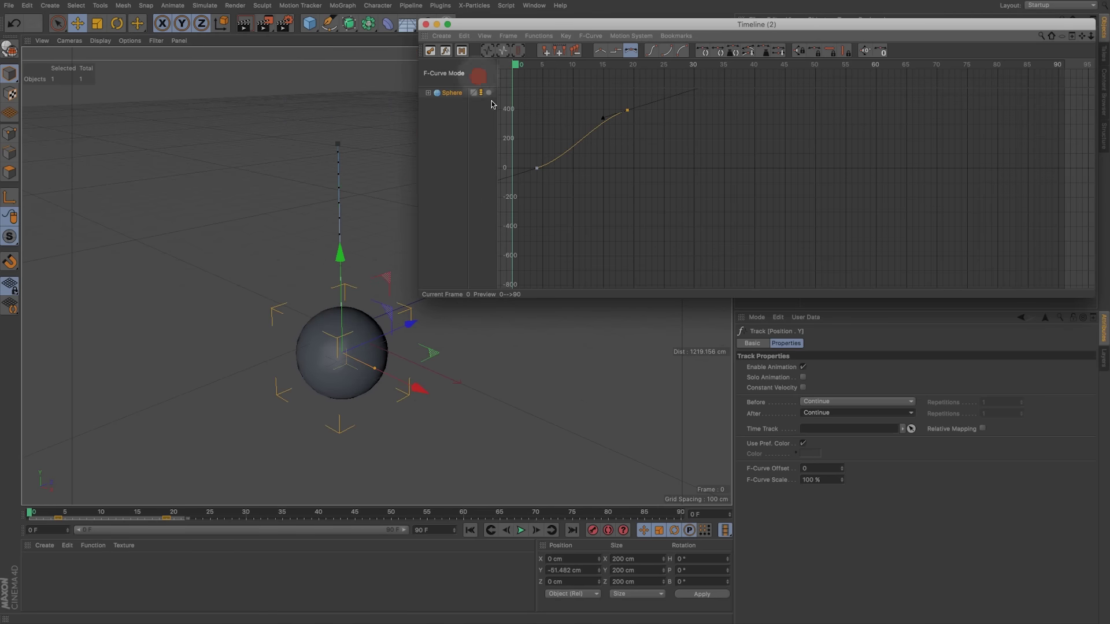
{"action": "left_click", "coordinate": [520, 531]}
{"action": "left_click", "coordinate": [521, 531]}
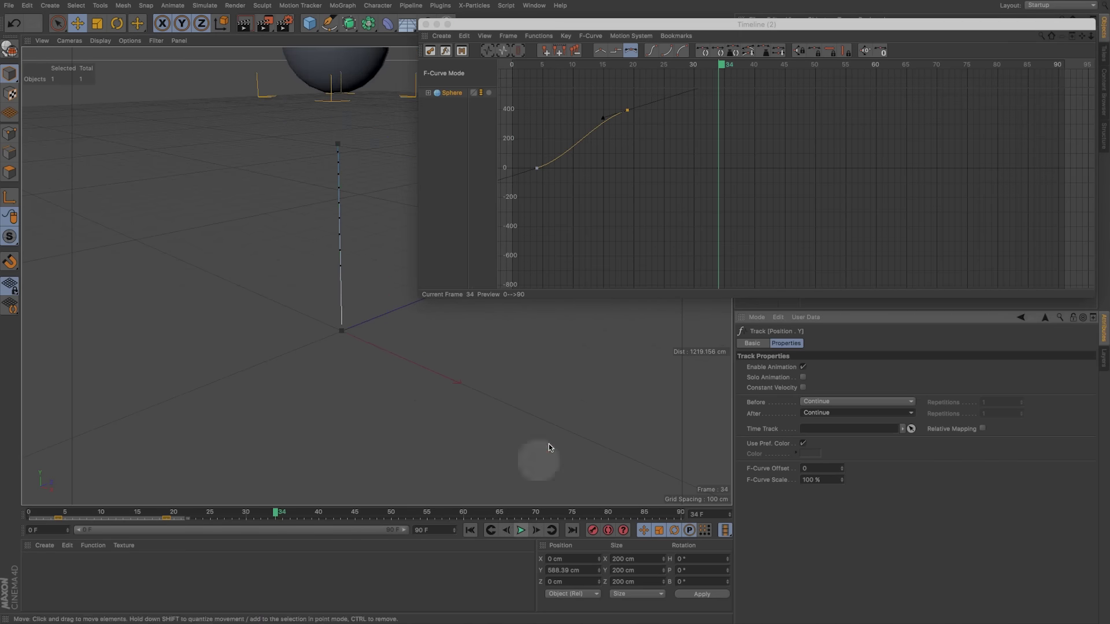
{"action": "left_click_drag", "start_coordinate": [669, 21], "coordinate": [505, 561]}
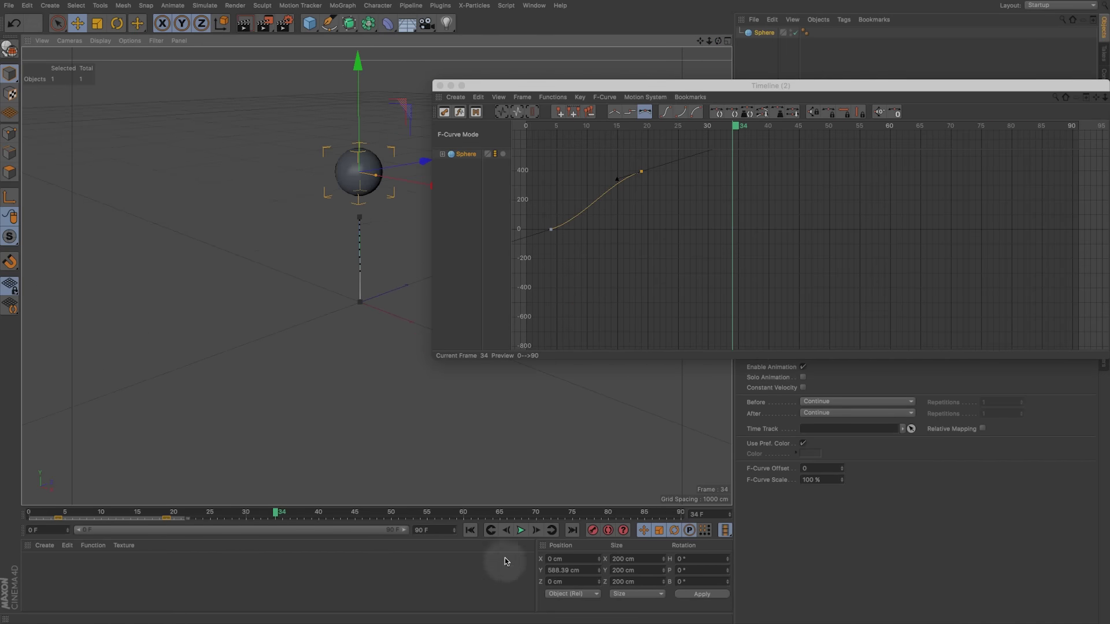
{"action": "left_click", "coordinate": [520, 531]}
{"action": "left_click", "coordinate": [629, 337]}
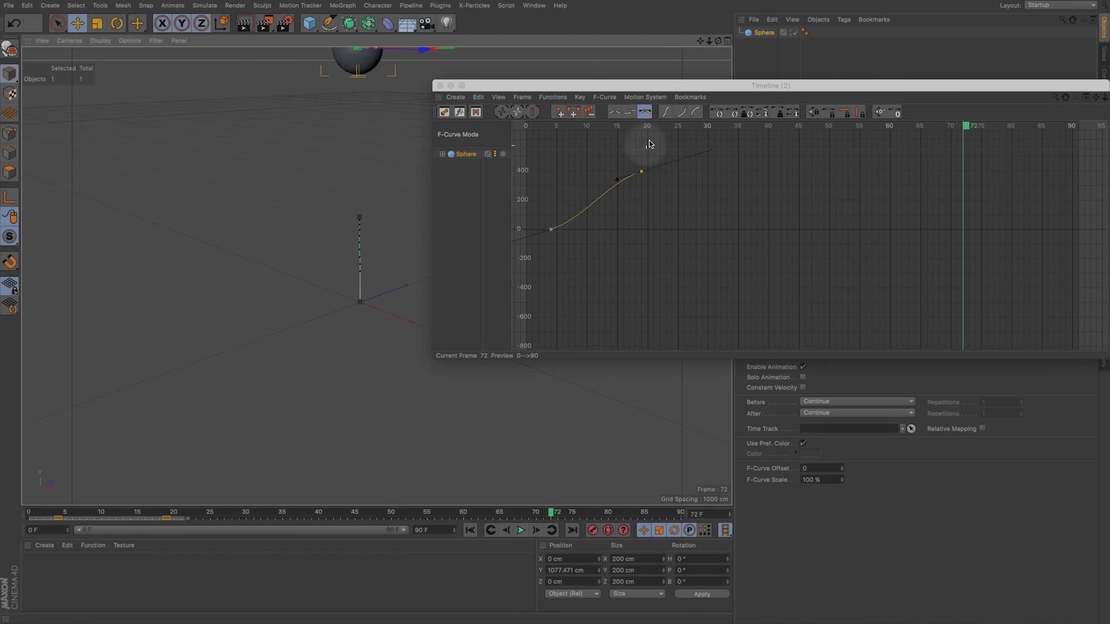
Set the track's After option to Repeat, and try Repeat for the Before option before switching Before to Off
{"action": "left_click_drag", "start_coordinate": [612, 86], "coordinate": [579, 57]}
{"action": "left_click", "coordinate": [826, 402]}
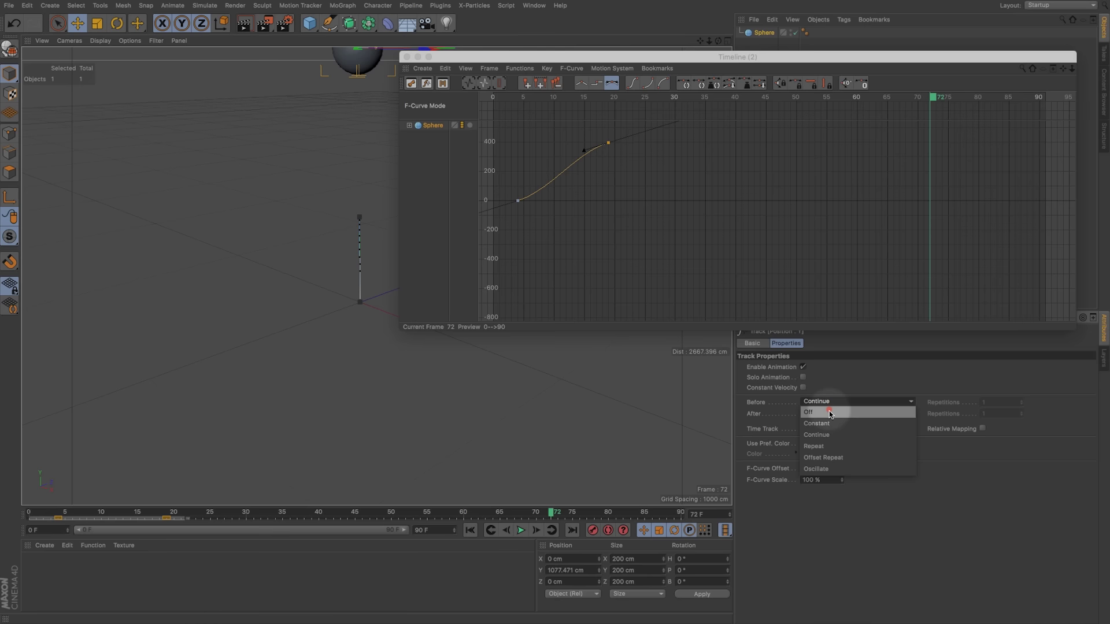
{"action": "left_click", "coordinate": [834, 447]}
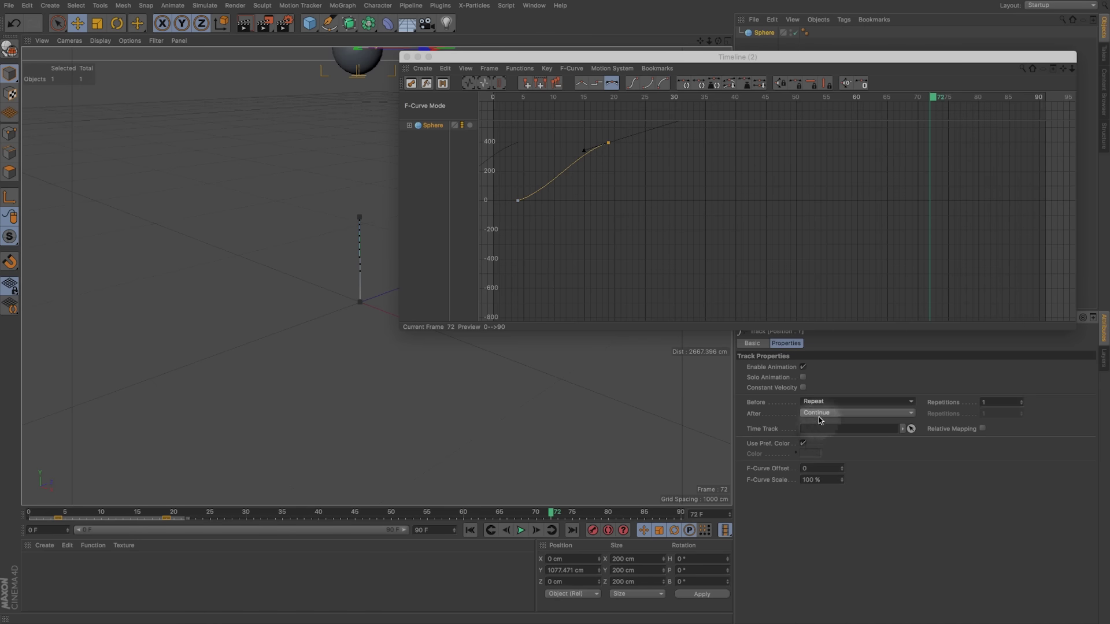
{"action": "left_click", "coordinate": [819, 417]}
{"action": "left_click", "coordinate": [824, 457]}
{"action": "left_click", "coordinate": [821, 402]}
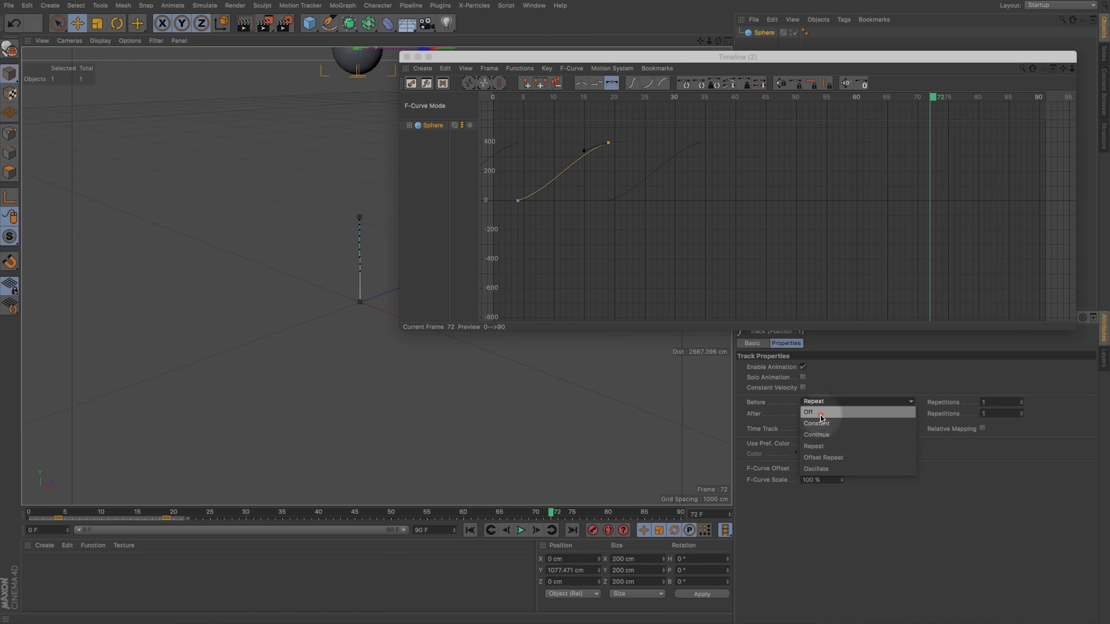
{"action": "left_click", "coordinate": [815, 411]}
Play the sphere's repeated motion from frame 0 to examine how it jumps between cycles
{"action": "key", "text": "shift+f"}
{"action": "left_click", "coordinate": [522, 530]}
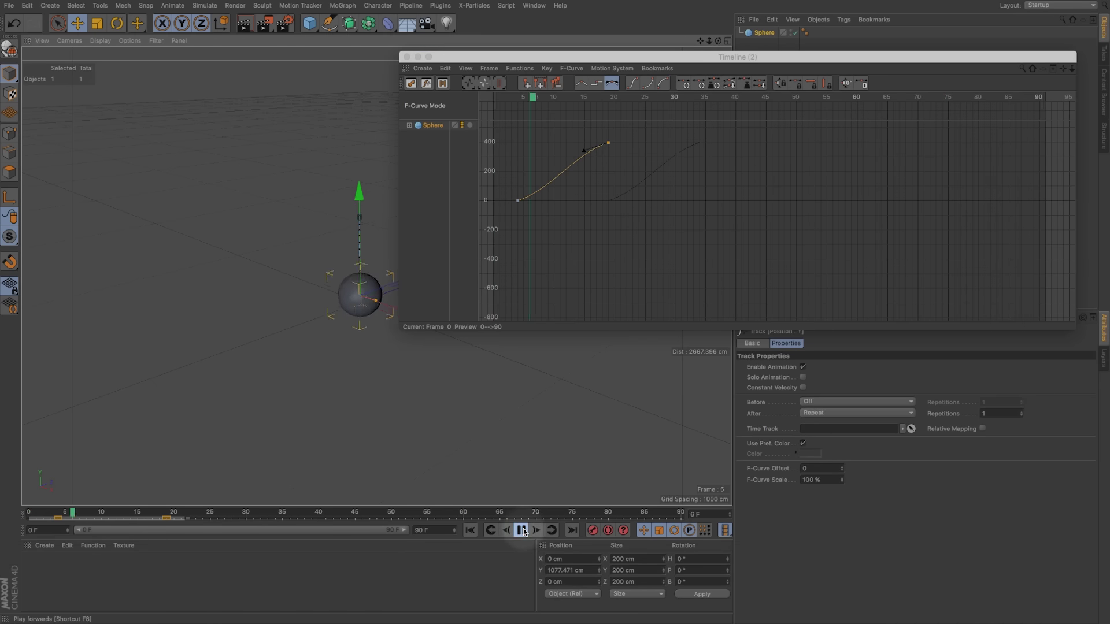
{"action": "key", "text": "shift+f"}
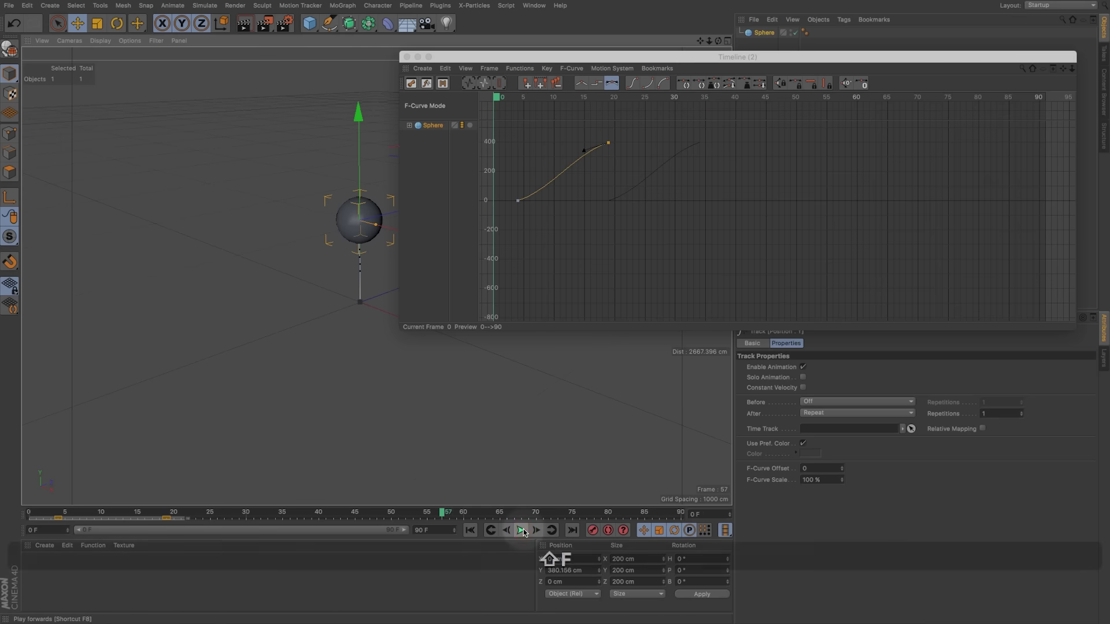
{"action": "key", "text": "shift+f"}
{"action": "left_click", "coordinate": [522, 530]}
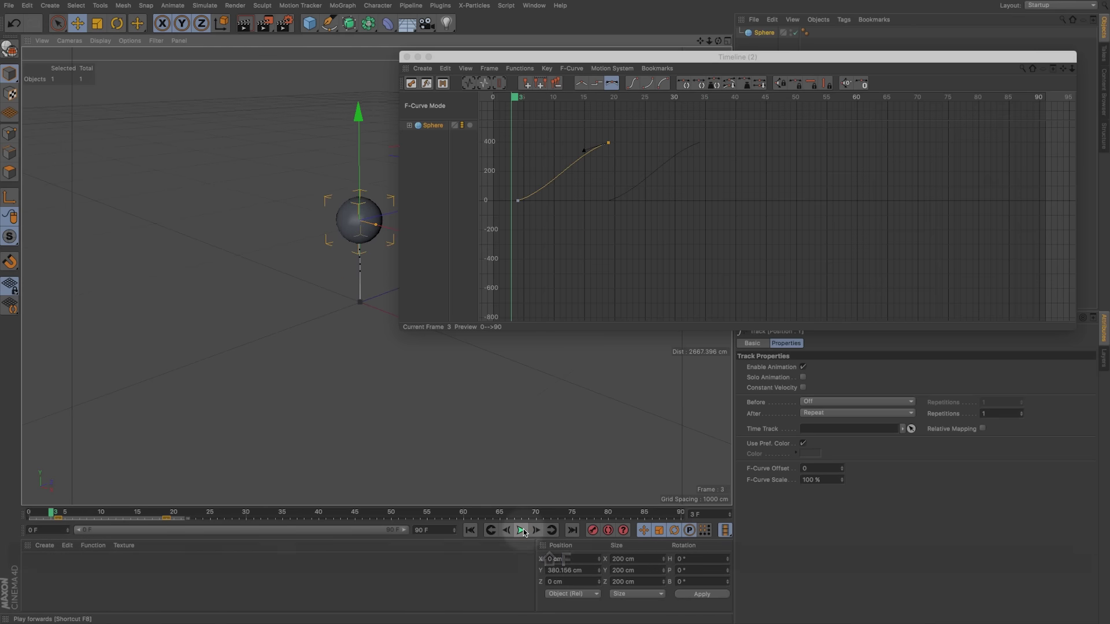
Copy the sphere's key at frame 4 and paste it at frame 44 so the motion returns to its start height
{"action": "left_click", "coordinate": [125, 513]}
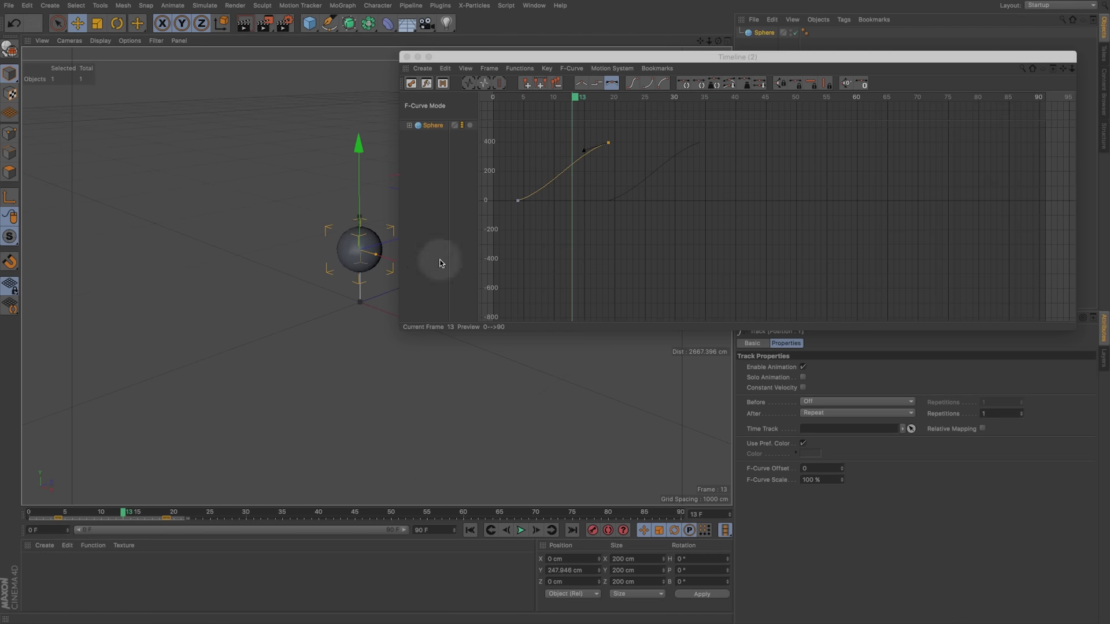
{"action": "left_click", "coordinate": [148, 513]}
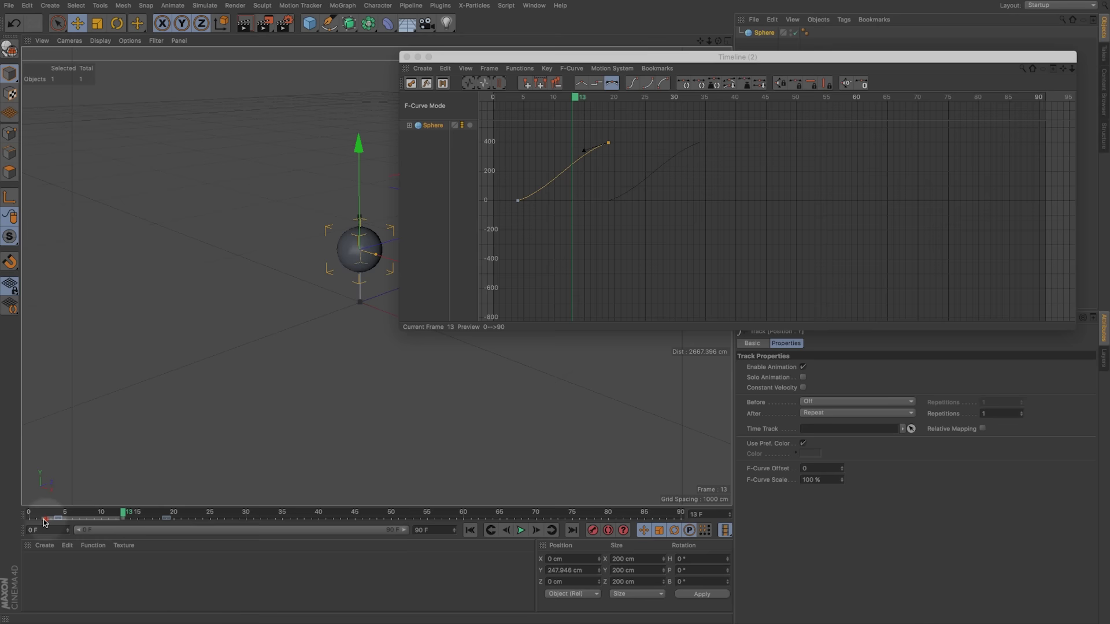
{"action": "left_click", "coordinate": [58, 518]}
{"action": "key", "text": "super+c"}
{"action": "left_click", "coordinate": [127, 514]}
{"action": "left_click_drag", "start_coordinate": [121, 516], "coordinate": [339, 513]}
{"action": "key", "text": "super+v"}
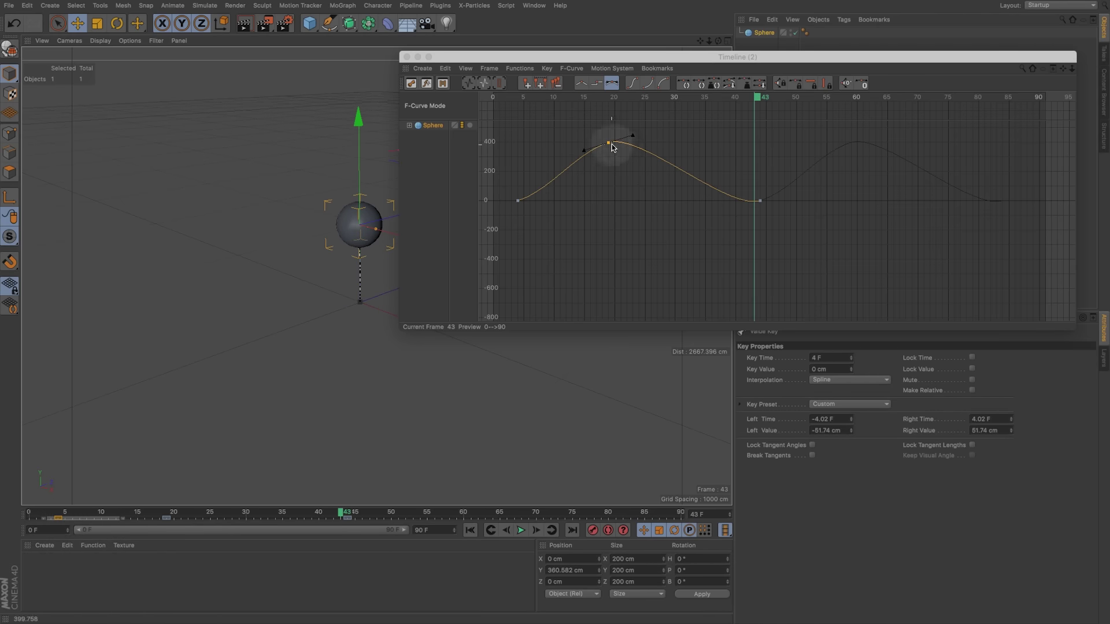
Move the peak key to frame 12 at about 384 cm, and play the animation from frame 0
{"action": "left_click_drag", "start_coordinate": [610, 145], "coordinate": [566, 144]}
{"action": "key", "text": "shift+f"}
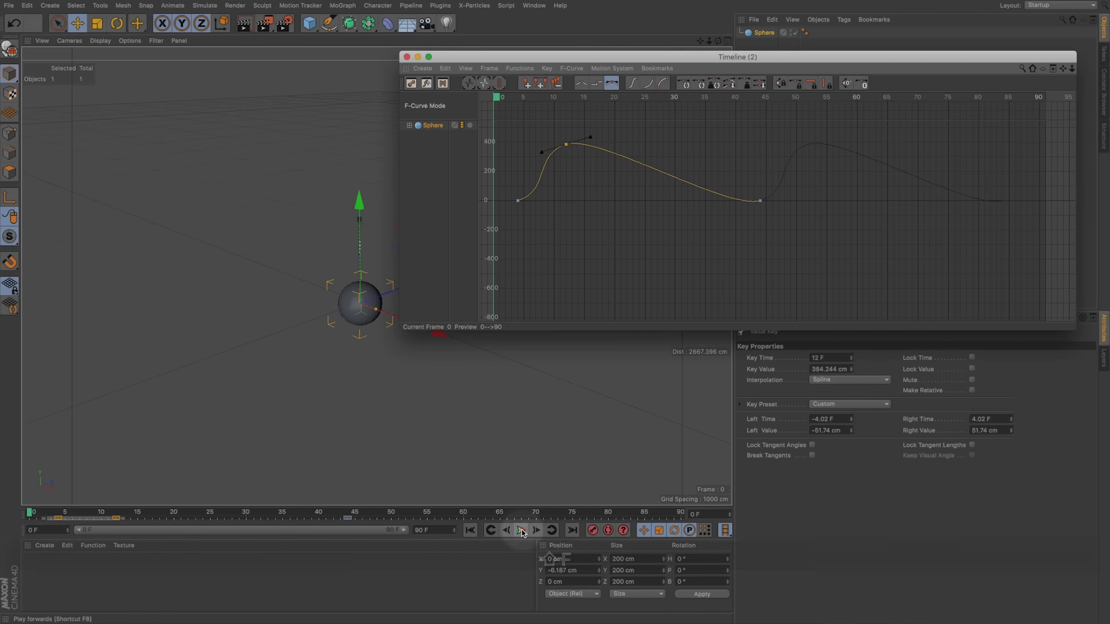
{"action": "left_click", "coordinate": [521, 530]}
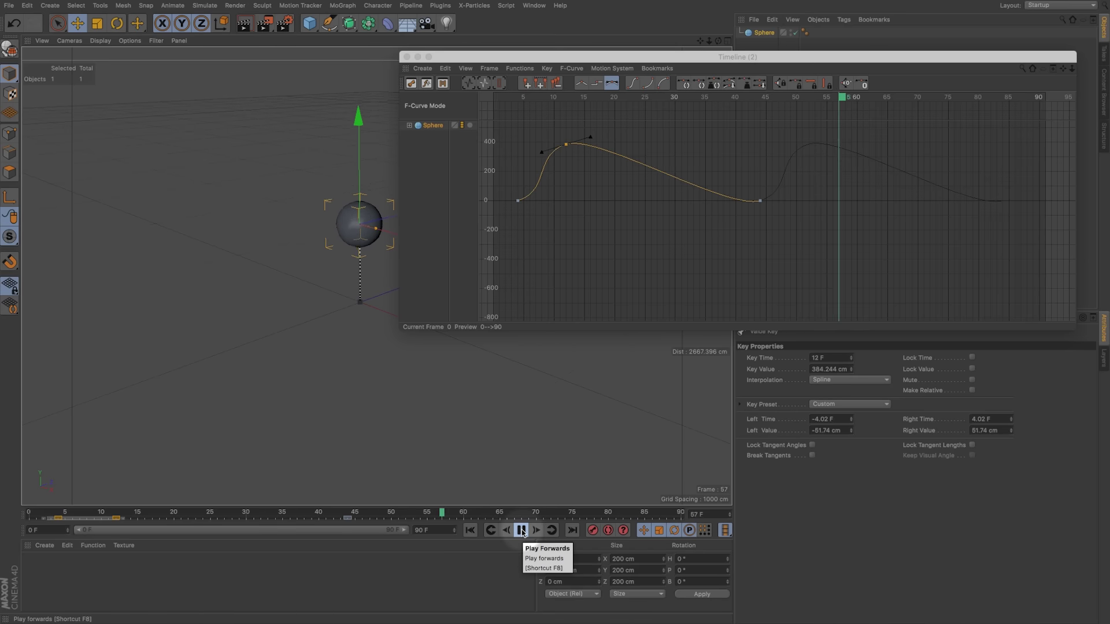
{"action": "left_click", "coordinate": [521, 530]}
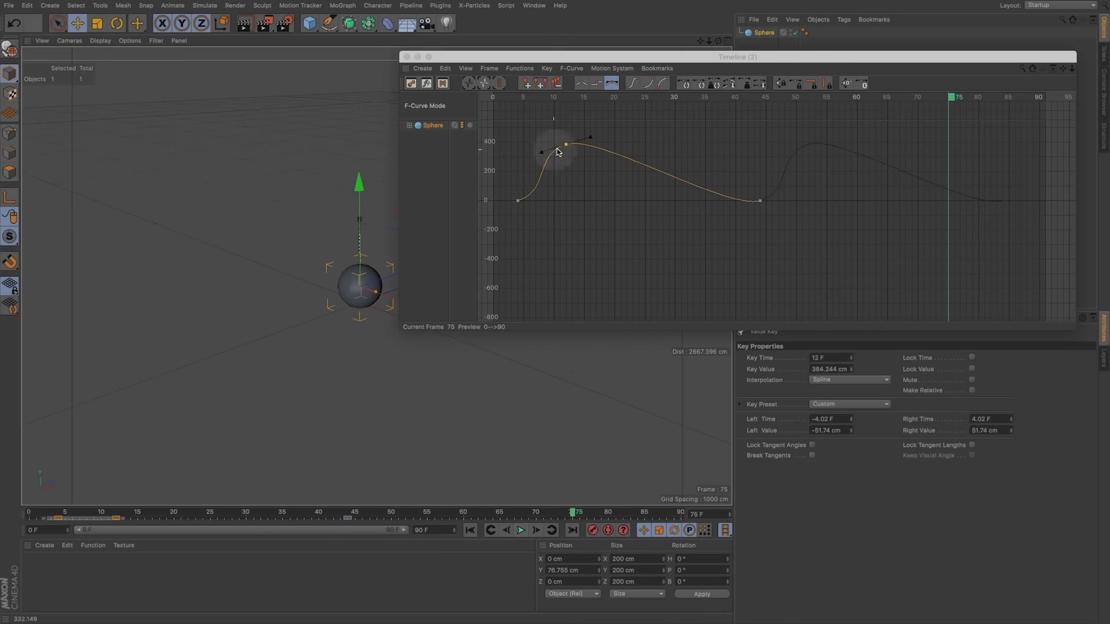
Move the peak key to frame 18, and set the Position Y track's After option to Offset Repeat
{"action": "left_click_drag", "start_coordinate": [567, 144], "coordinate": [606, 148]}
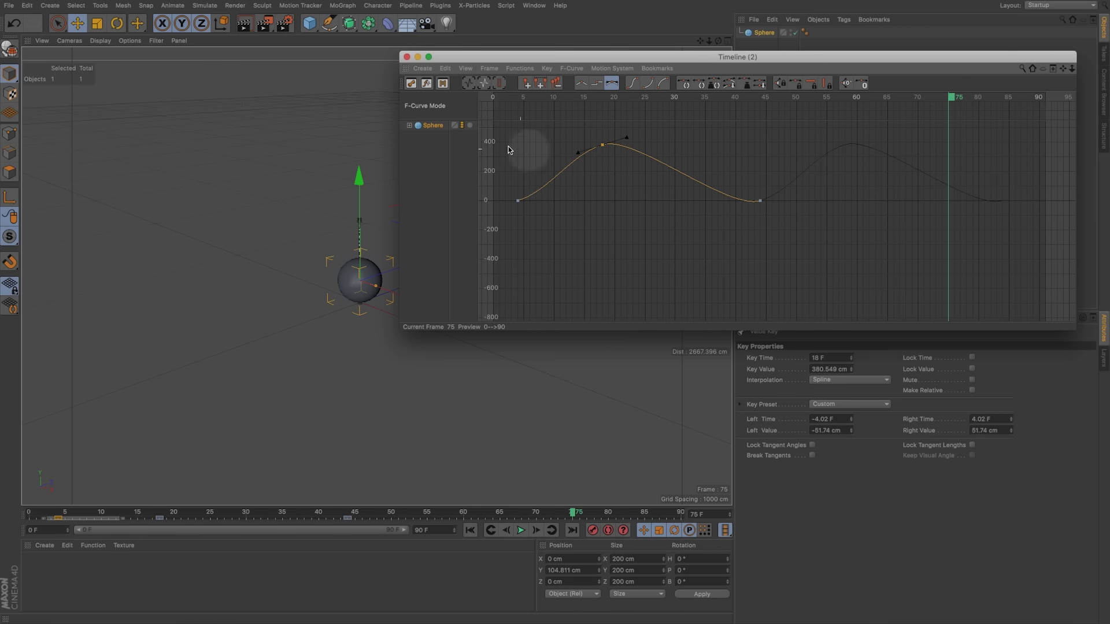
{"action": "left_click", "coordinate": [434, 125]}
{"action": "left_click", "coordinate": [815, 414]}
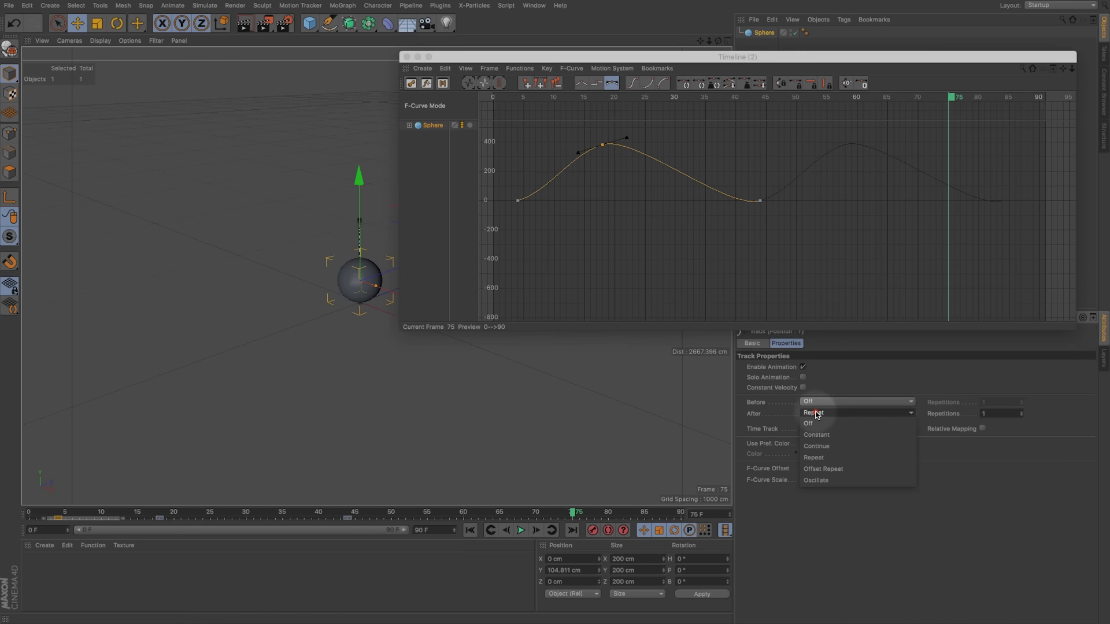
{"action": "left_click", "coordinate": [820, 468]}
Delete the key at frame 44, and reshape the frame 18 key to about 325 cm with a longer, flatter tangent
{"action": "left_click_drag", "start_coordinate": [376, 518], "coordinate": [315, 520]}
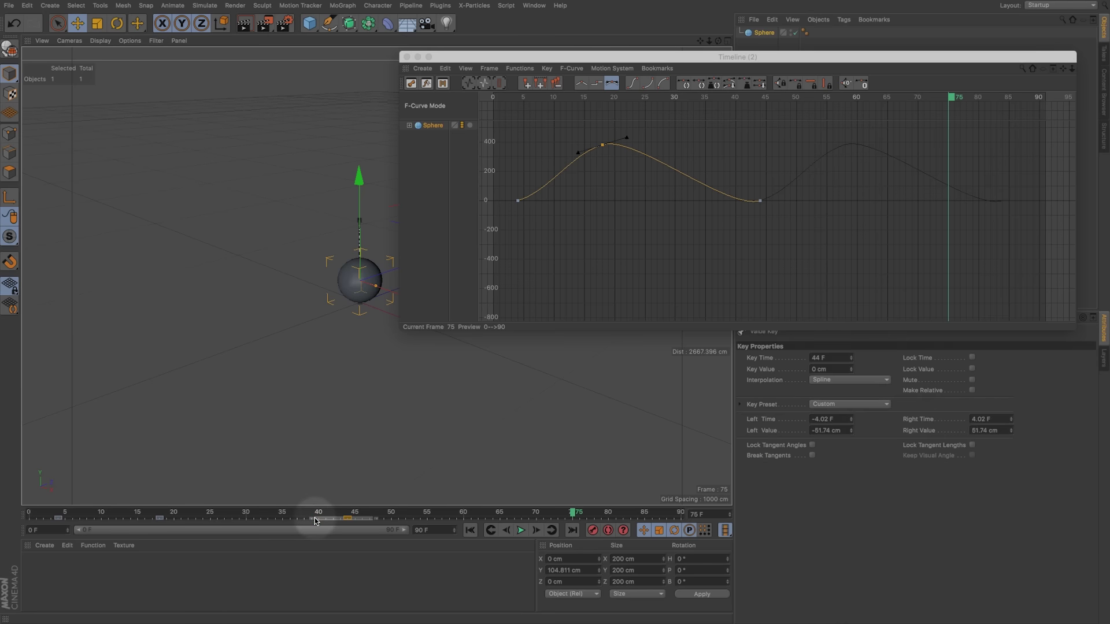
{"action": "key", "text": "BackSpace"}
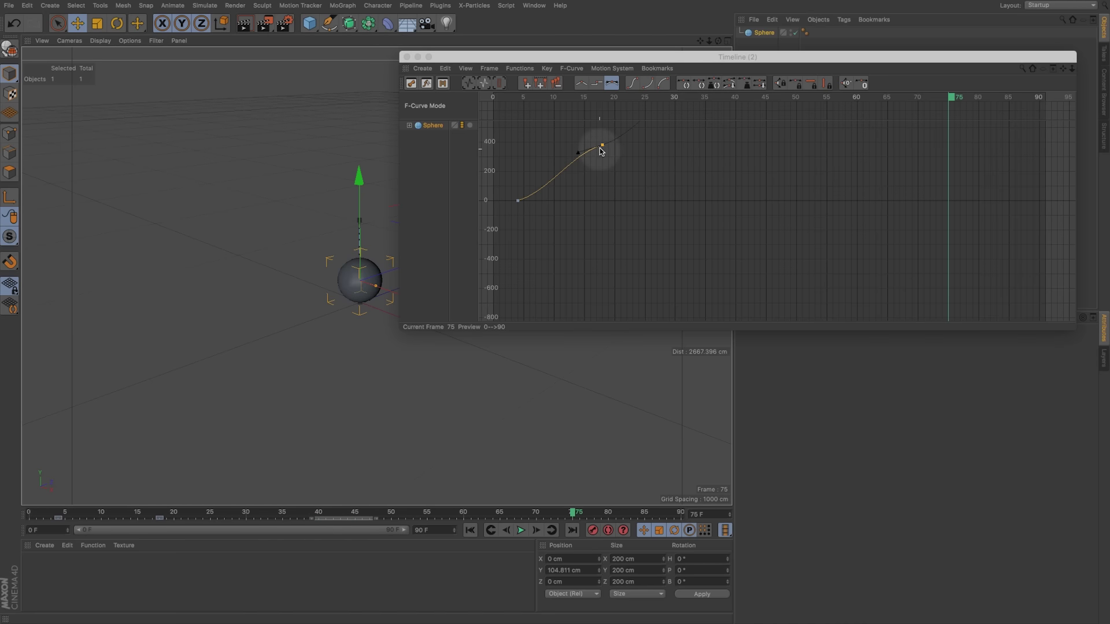
{"action": "left_click_drag", "start_coordinate": [601, 151], "coordinate": [550, 155]}
{"action": "left_click", "coordinate": [158, 516]}
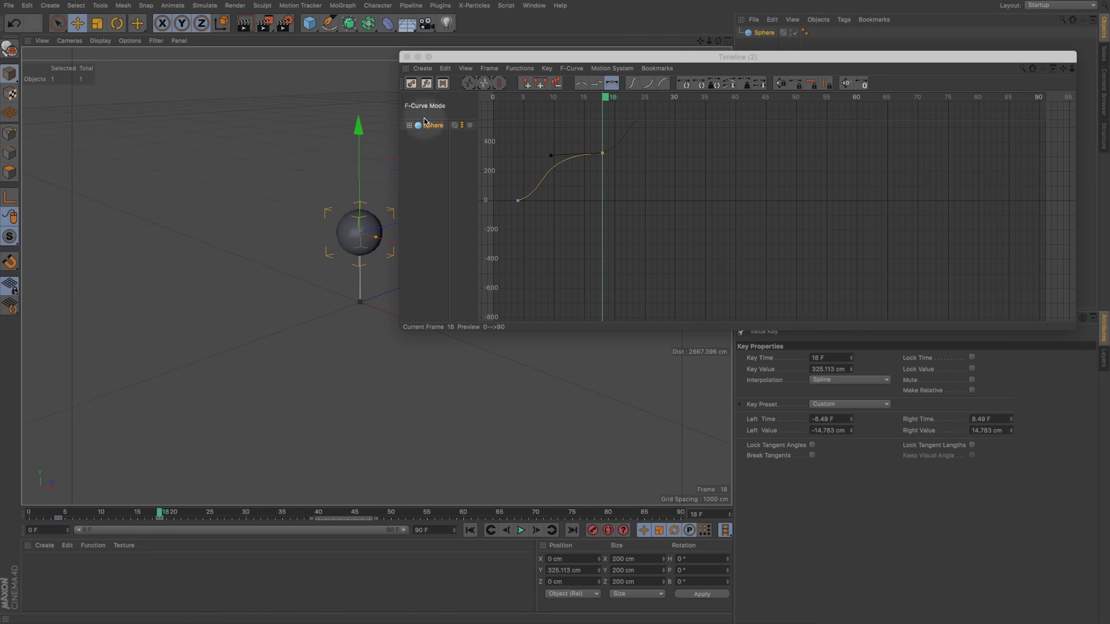
Set the Position Y track's After repetitions to 278, and show the stepped curve across the whole frame range
{"action": "left_click", "coordinate": [704, 176]}
{"action": "key", "text": "2"}
{"action": "left_click_drag", "start_coordinate": [687, 178], "coordinate": [862, 263]}
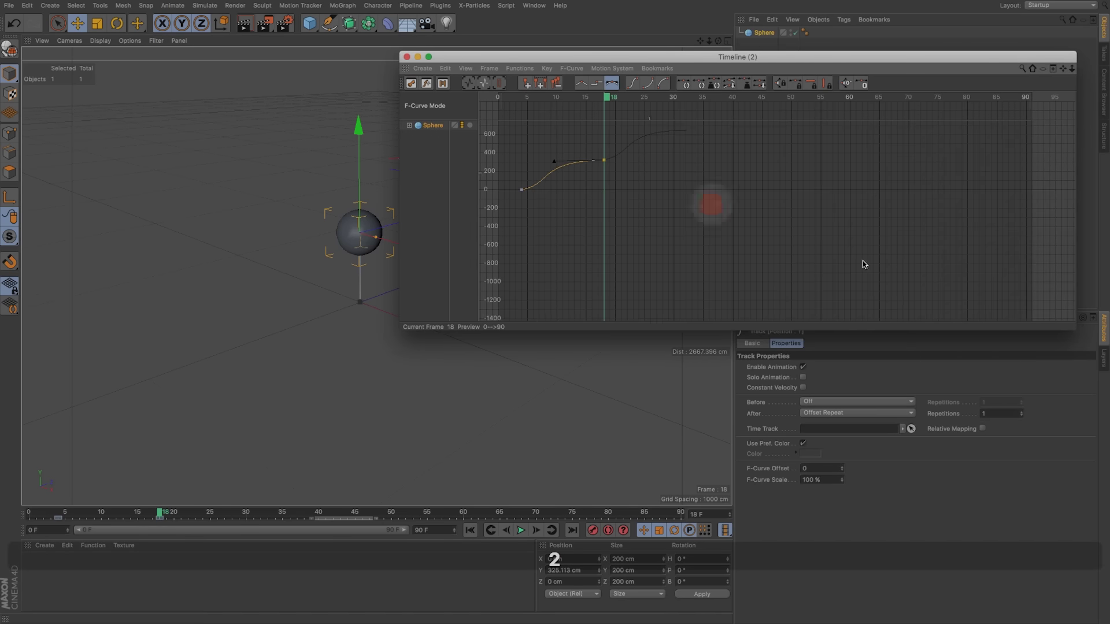
{"action": "mouse_move", "coordinate": [159, 512]}
{"action": "left_mouse_down"}
{"action": "mouse_move", "coordinate": [87, 512]}
{"action": "mouse_move", "coordinate": [212, 512]}
{"action": "mouse_move", "coordinate": [93, 512]}
{"action": "mouse_move", "coordinate": [160, 513]}
{"action": "left_mouse_up"}
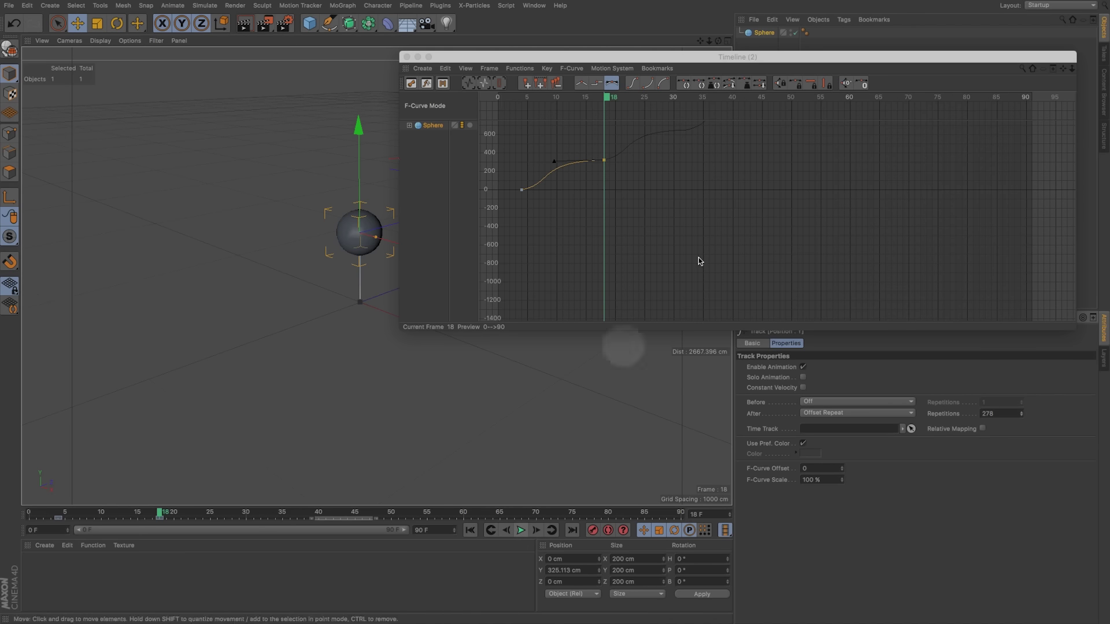
{"action": "key", "text": "2"}
{"action": "left_click_drag", "start_coordinate": [731, 185], "coordinate": [542, 304]}
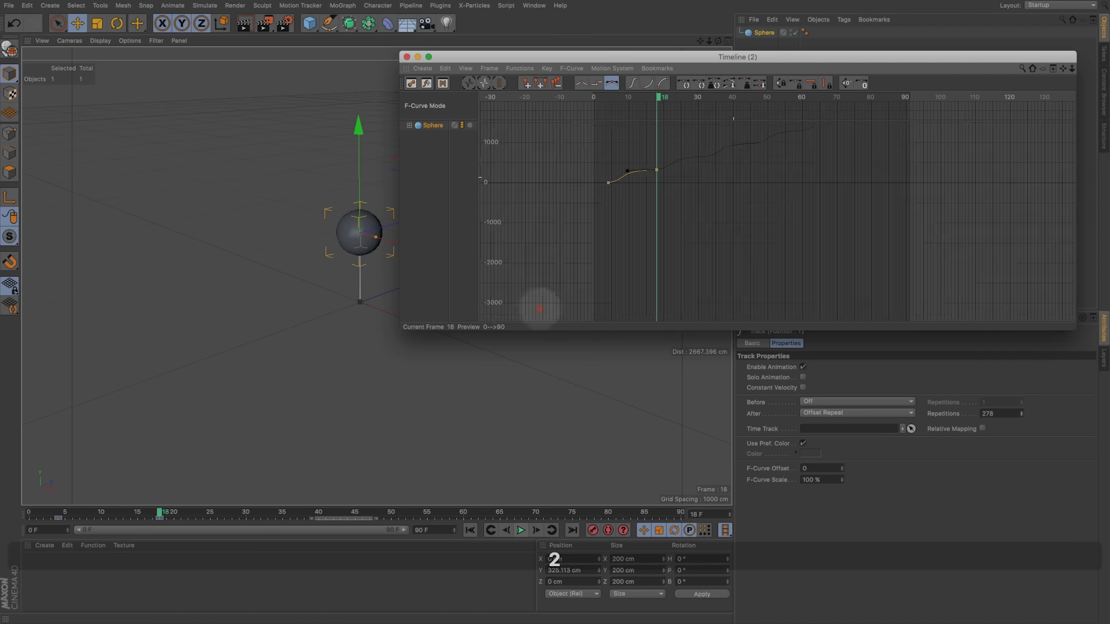
{"action": "key", "text": "1"}
{"action": "left_click_drag", "start_coordinate": [733, 183], "coordinate": [550, 310]}
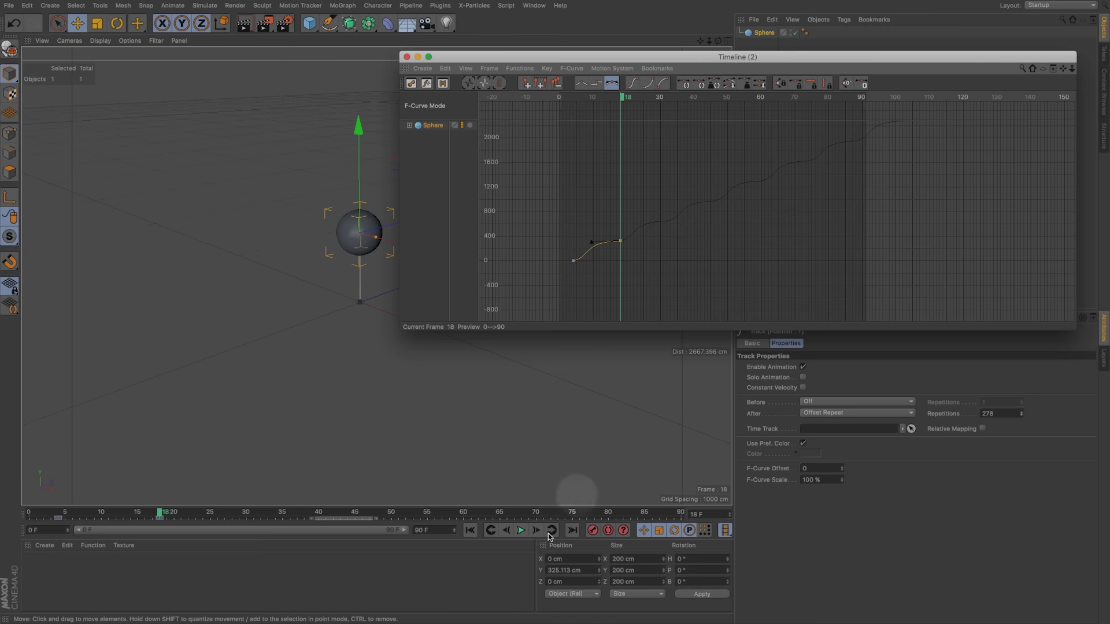
Play the offset loop, try the second sphere key at frame 39, and settle the key at frame 15
{"action": "key", "text": "shift+f"}
{"action": "left_click", "coordinate": [523, 530]}
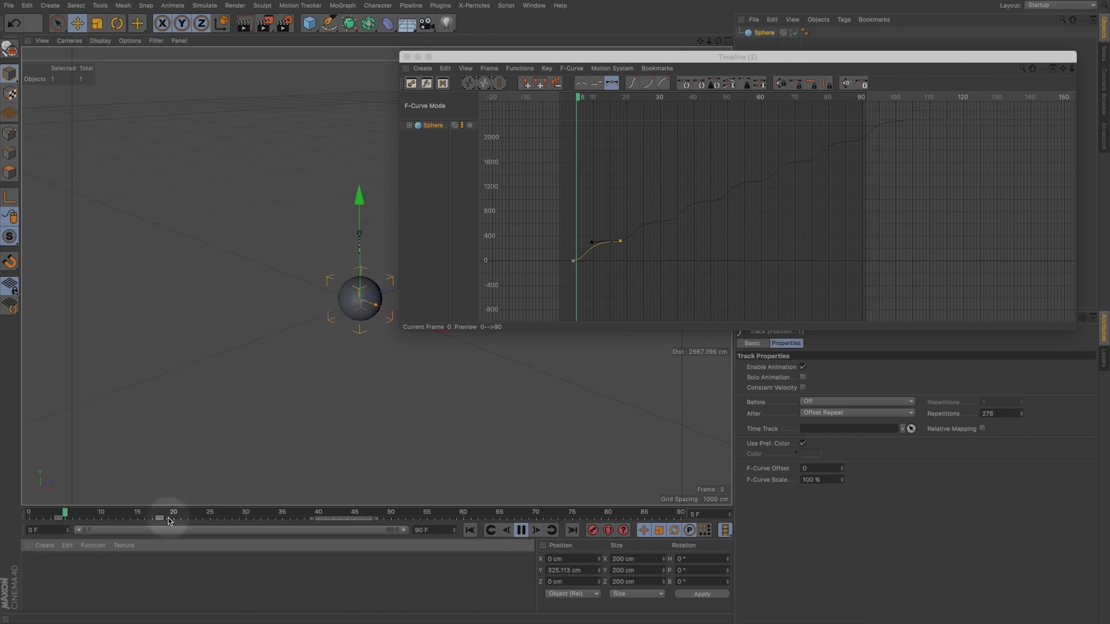
{"action": "left_click_drag", "start_coordinate": [159, 518], "coordinate": [314, 520]}
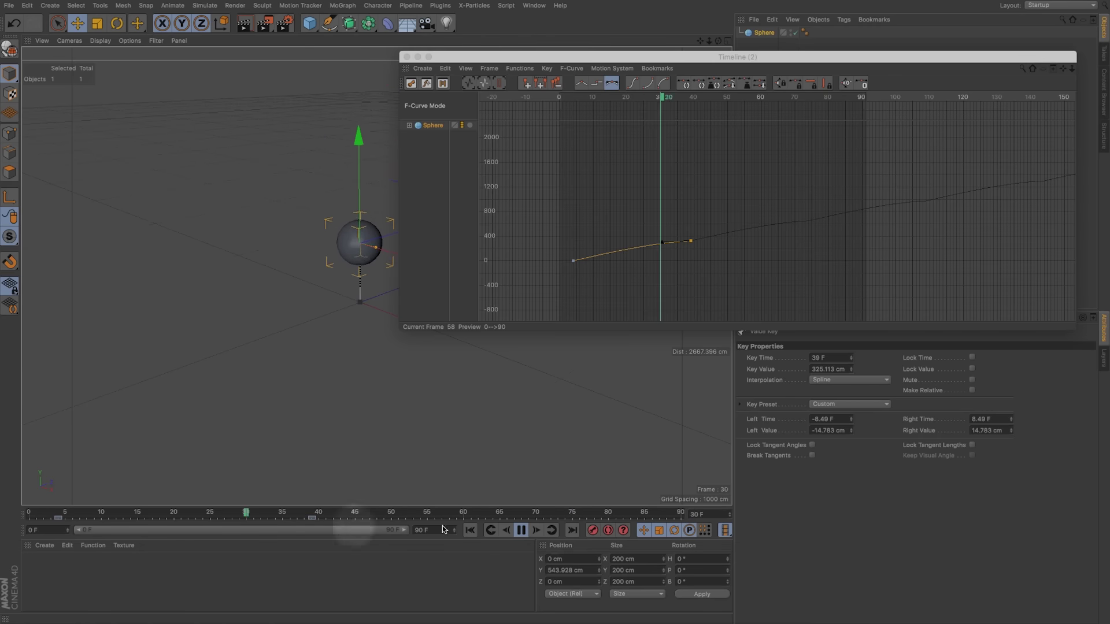
{"action": "left_click", "coordinate": [521, 530]}
{"action": "left_click_drag", "start_coordinate": [314, 519], "coordinate": [139, 520]}
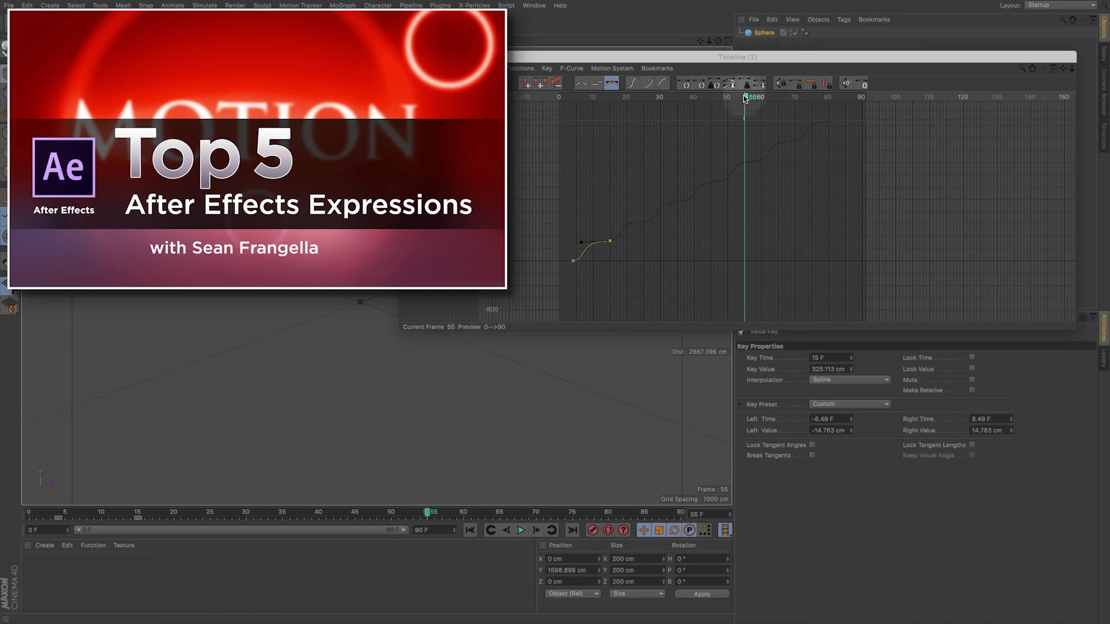
Go to the key at frame 15, and set the Position Y track's After option to Oscillate
{"action": "left_click_drag", "start_coordinate": [746, 99], "coordinate": [612, 109]}
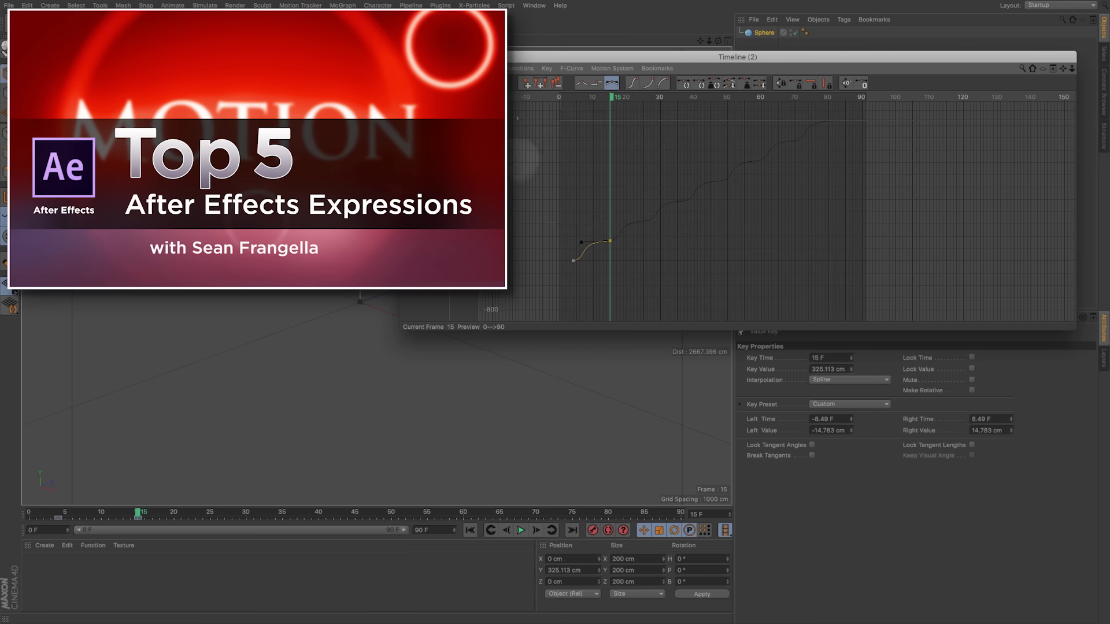
{"action": "left_click", "coordinate": [606, 185]}
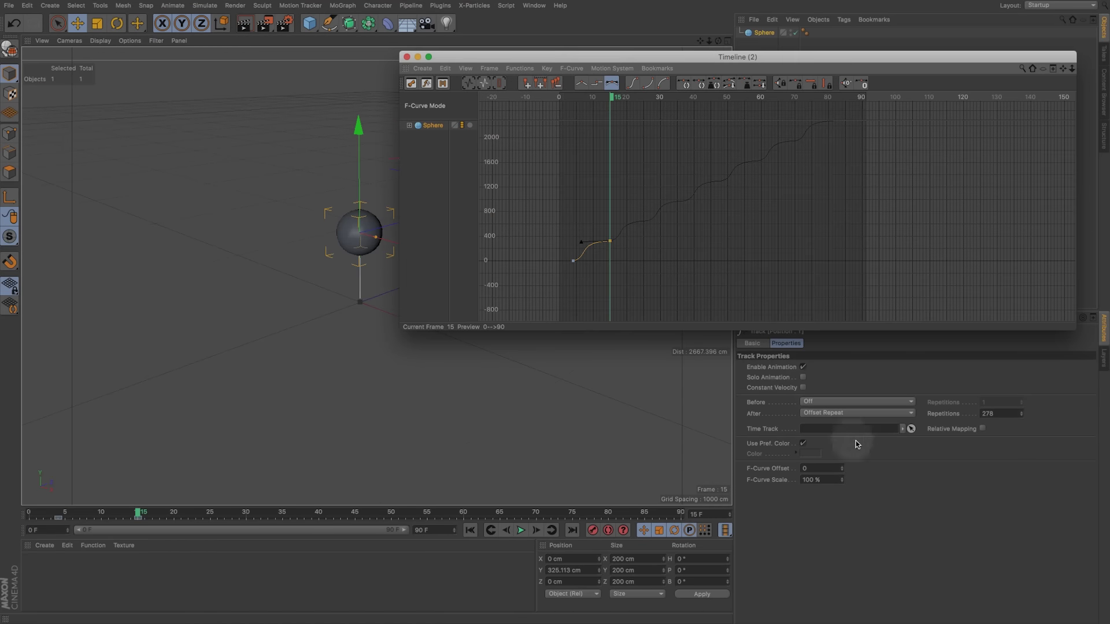
{"action": "left_click", "coordinate": [817, 414]}
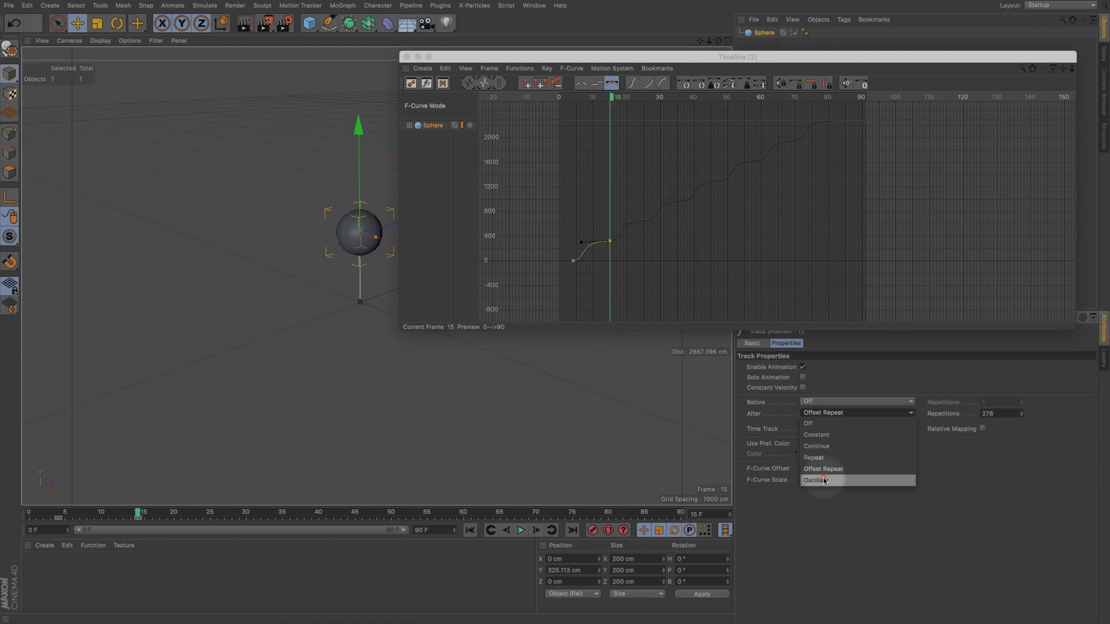
{"action": "left_click", "coordinate": [824, 480]}
Examine the oscillating curve, scrub through the sphere's motion, and play the loop from the first frame
{"action": "left_click", "coordinate": [634, 227]}
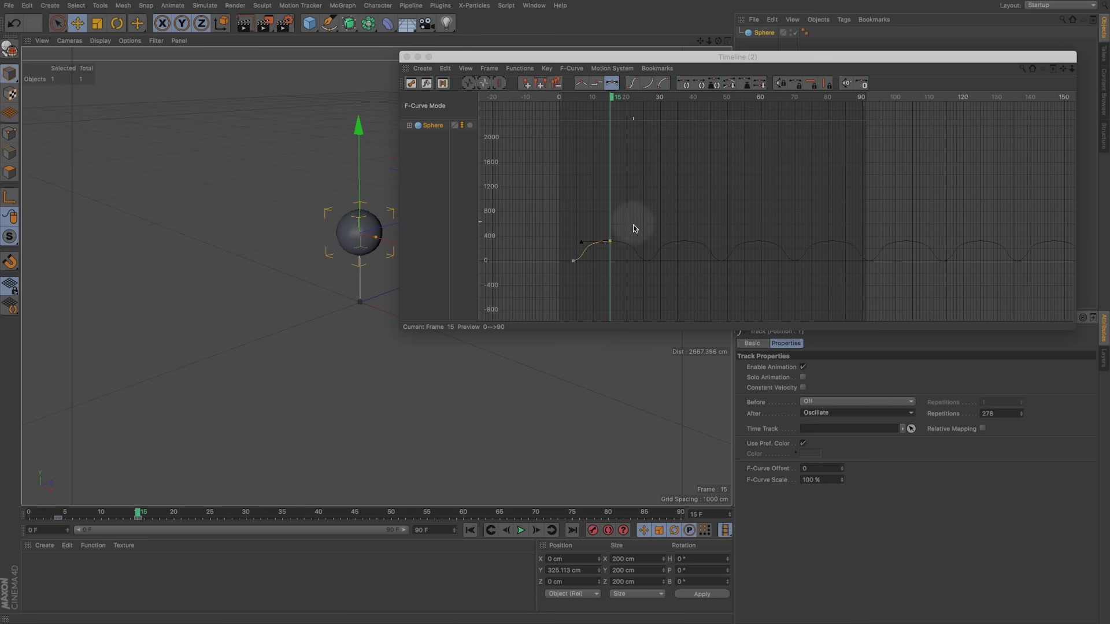
{"action": "mouse_move", "coordinate": [552, 310]}
{"action": "left_mouse_down"}
{"action": "mouse_move", "coordinate": [645, 241]}
{"action": "mouse_move", "coordinate": [549, 307]}
{"action": "left_mouse_up"}
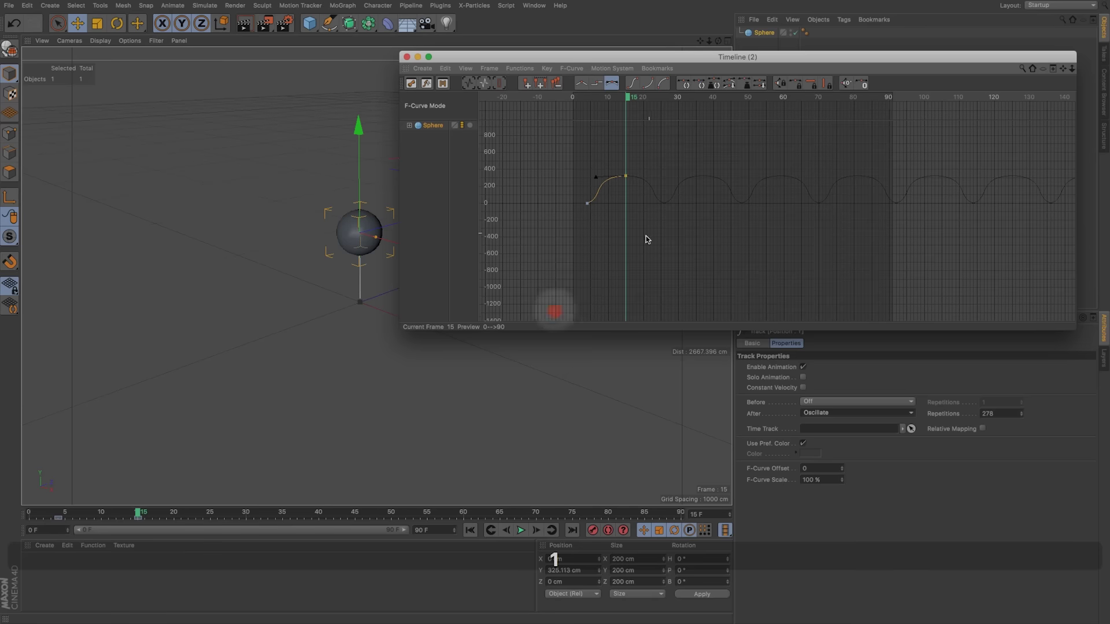
{"action": "left_click_drag", "start_coordinate": [62, 516], "coordinate": [241, 513]}
{"action": "left_click", "coordinate": [469, 530]}
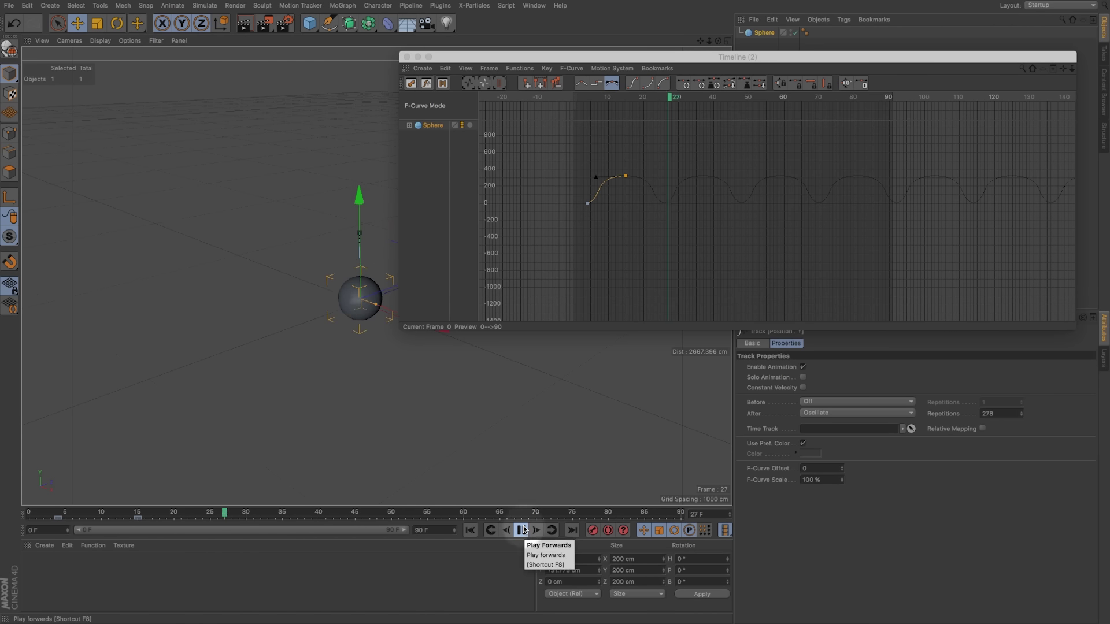
Steepen the curve at the sphere's first key, and move the second key to frame 32 at about 470 cm
{"action": "key", "text": "2"}
{"action": "left_click_drag", "start_coordinate": [549, 305], "coordinate": [601, 230]}
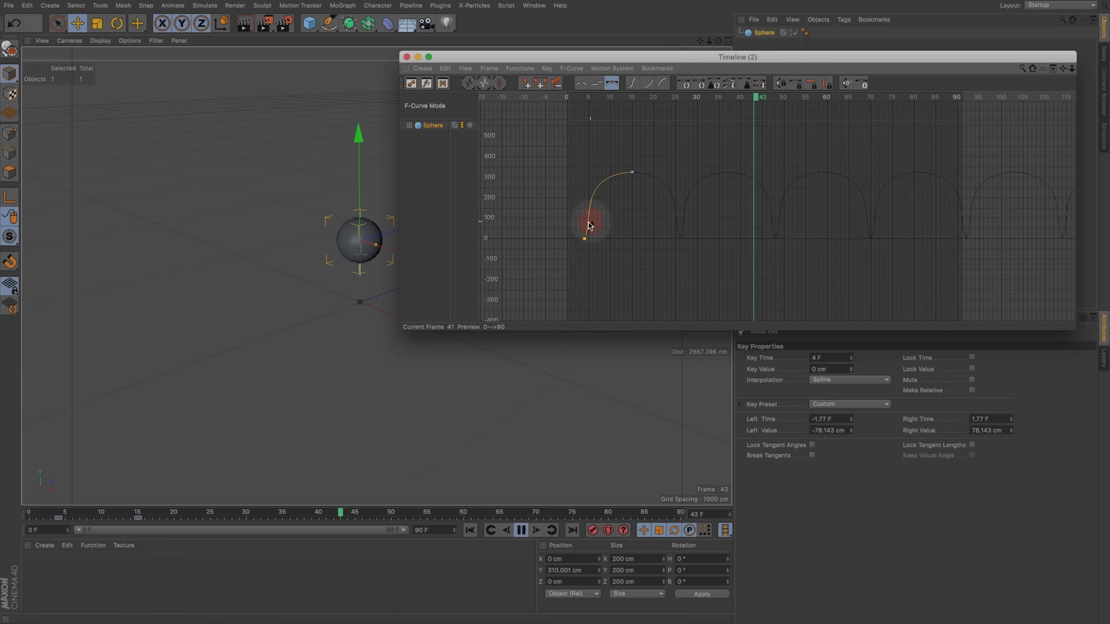
{"action": "left_click_drag", "start_coordinate": [632, 171], "coordinate": [636, 143]}
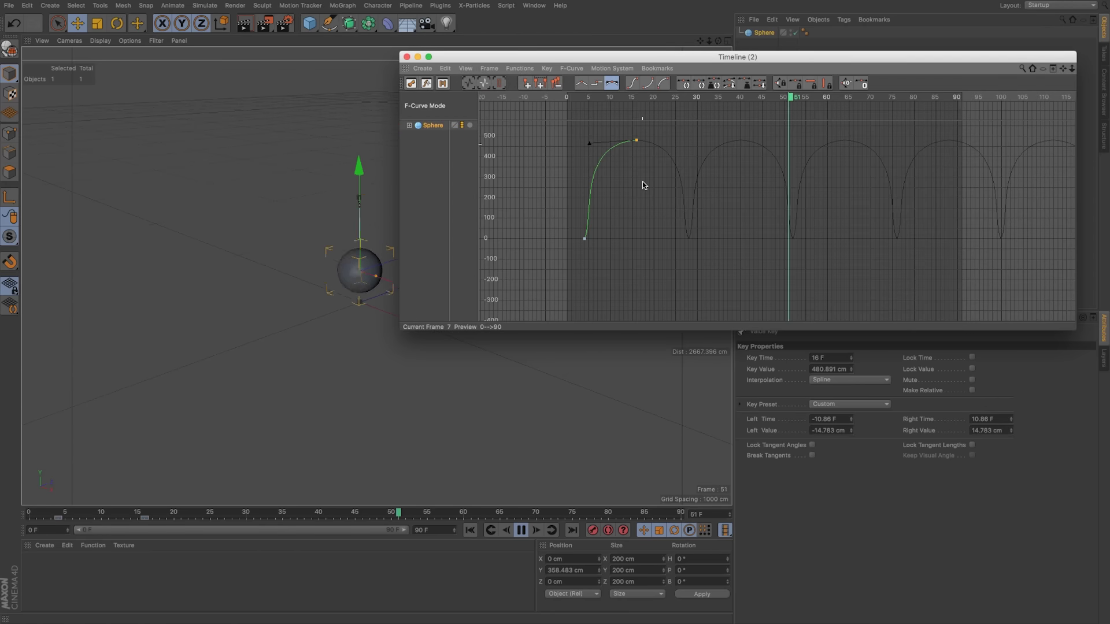
{"action": "left_click", "coordinate": [636, 141]}
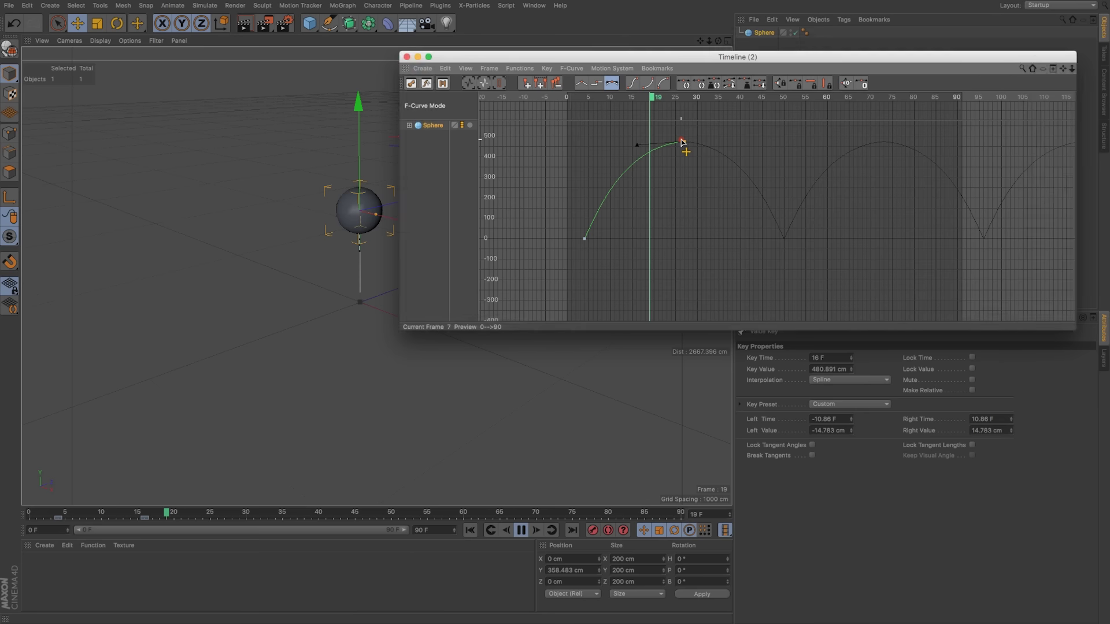
{"action": "left_click_drag", "start_coordinate": [682, 142], "coordinate": [706, 143]}
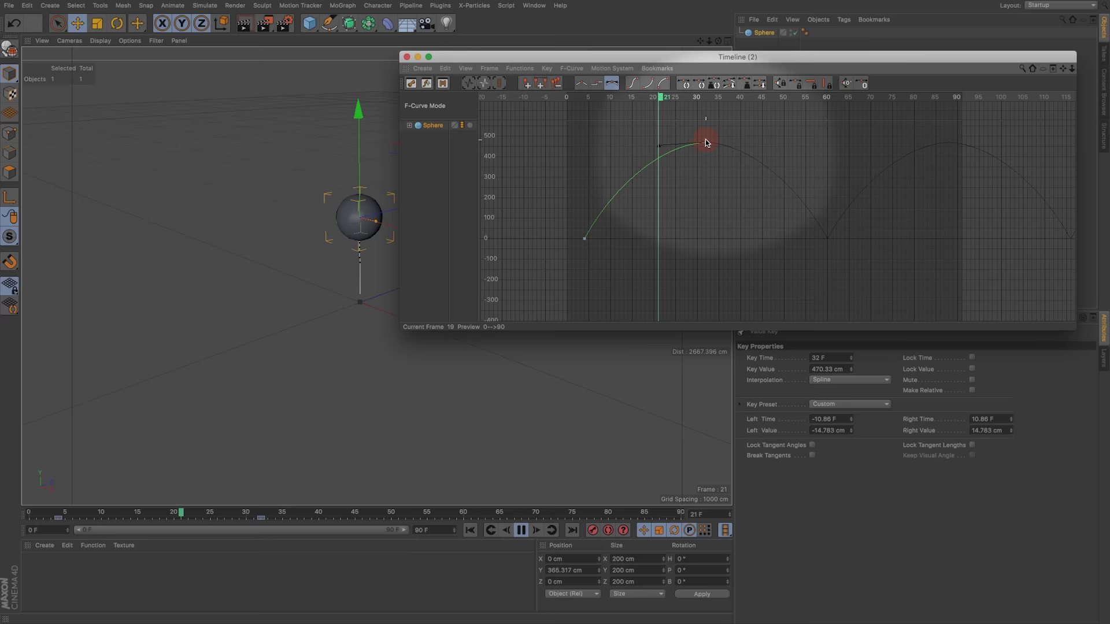
Lengthen the second key's incoming tangent, and steepen the first key's tangent to round the bounce arc
{"action": "left_click_drag", "start_coordinate": [660, 145], "coordinate": [643, 145]}
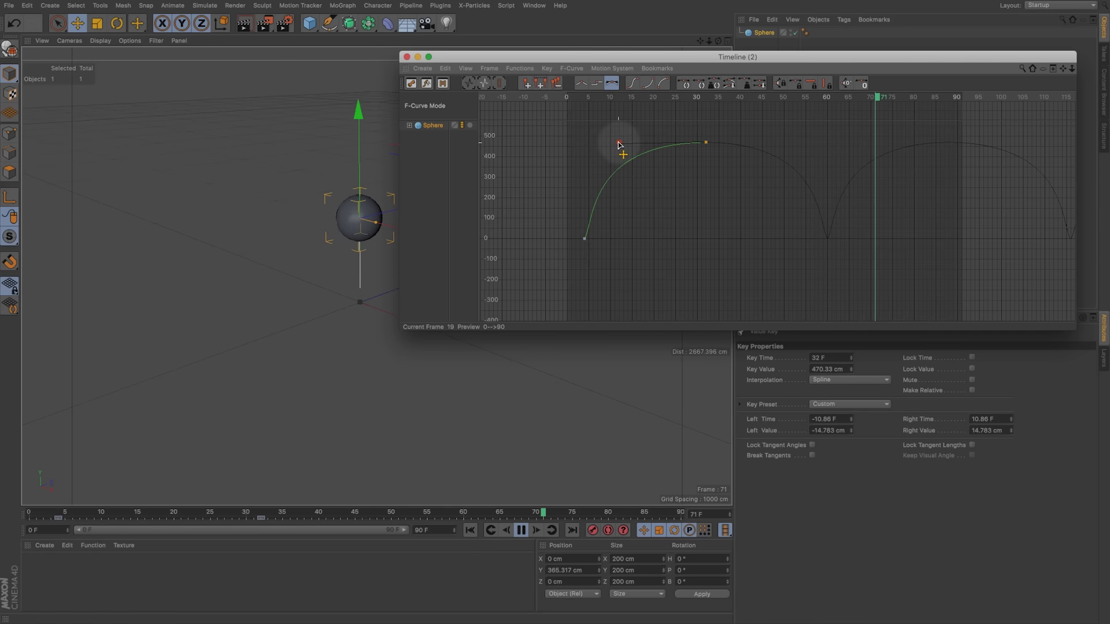
{"action": "left_click", "coordinate": [584, 240]}
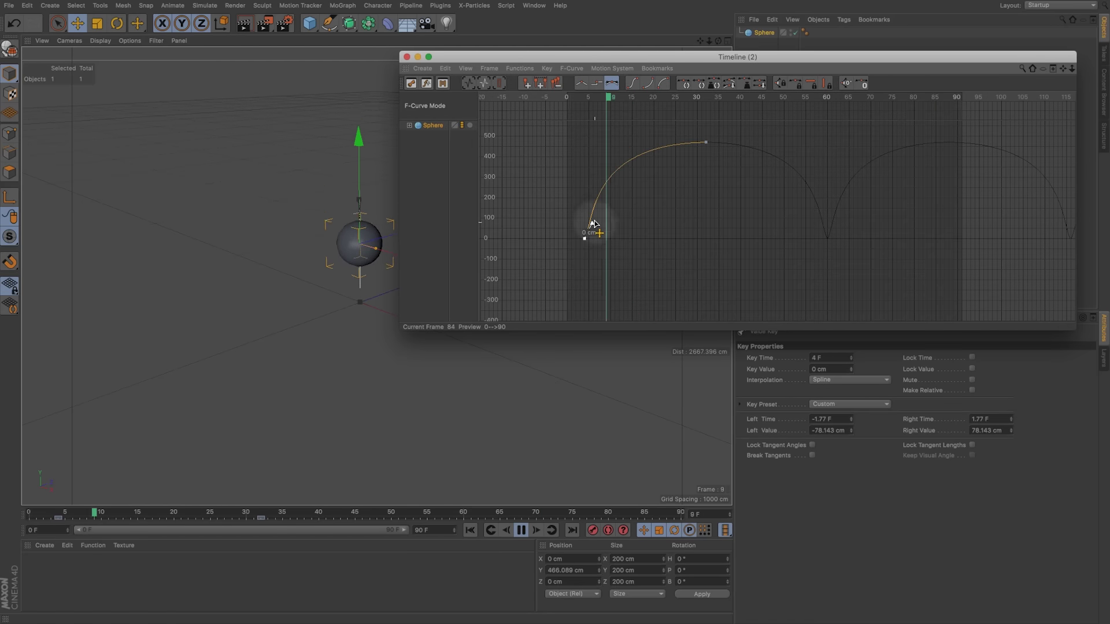
{"action": "key", "text": "2"}
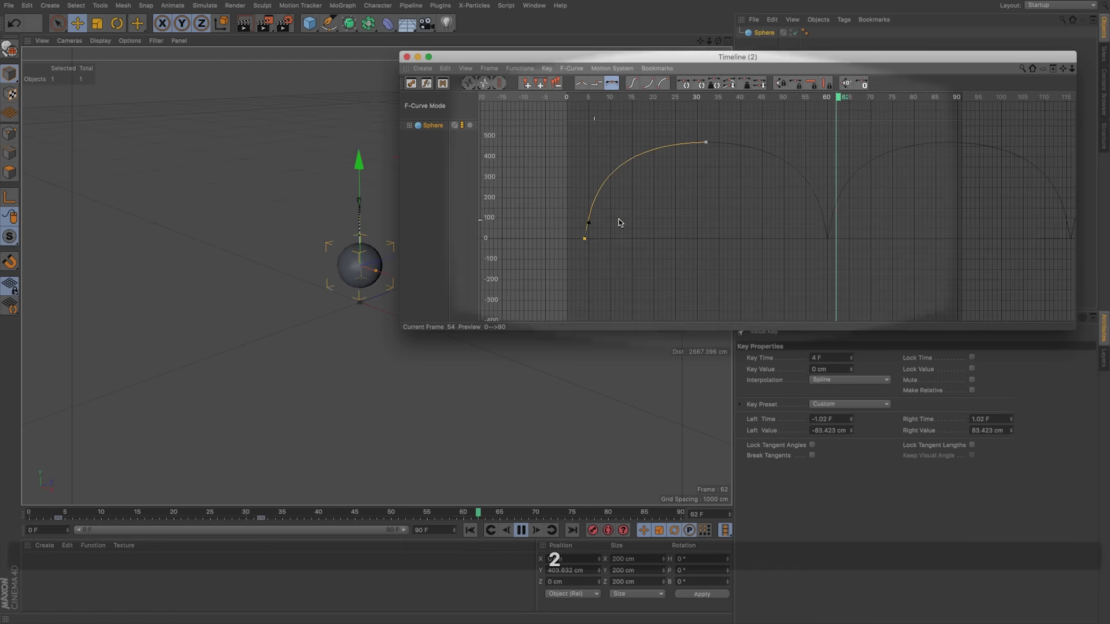
{"action": "mouse_move", "coordinate": [552, 310]}
{"action": "left_mouse_down"}
{"action": "mouse_move", "coordinate": [644, 223]}
{"action": "mouse_move", "coordinate": [632, 218]}
{"action": "mouse_move", "coordinate": [554, 307]}
{"action": "mouse_move", "coordinate": [574, 303]}
{"action": "mouse_move", "coordinate": [556, 310]}
{"action": "left_mouse_up"}
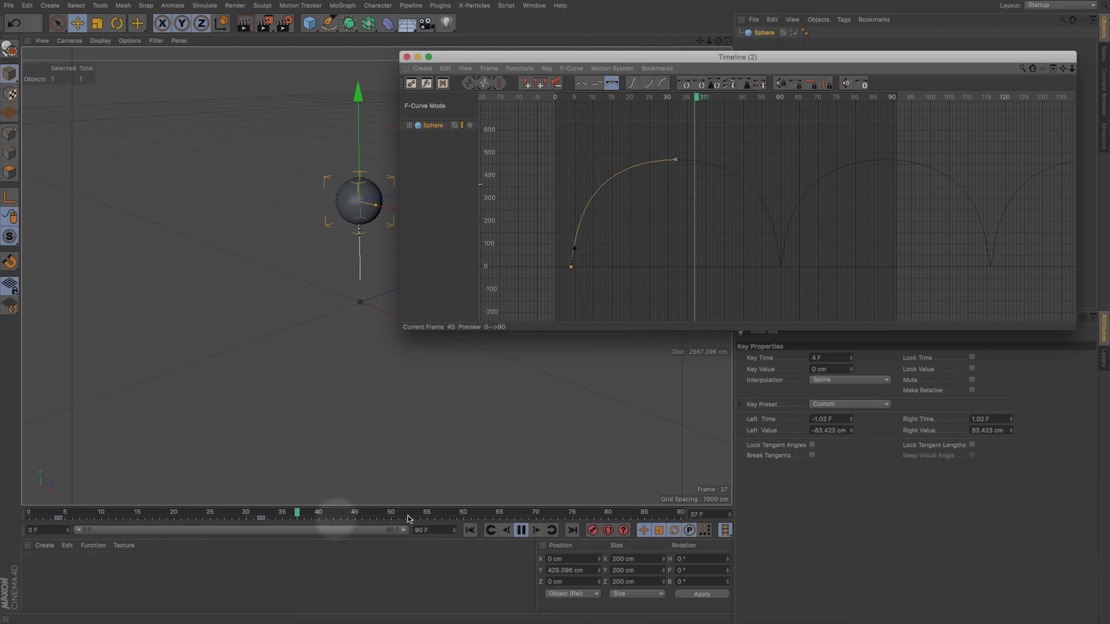
Shift the second key to frame 25 at about 468 cm, checking the bounce timing in playback
{"action": "left_click", "coordinate": [520, 530]}
{"action": "left_click", "coordinate": [174, 516]}
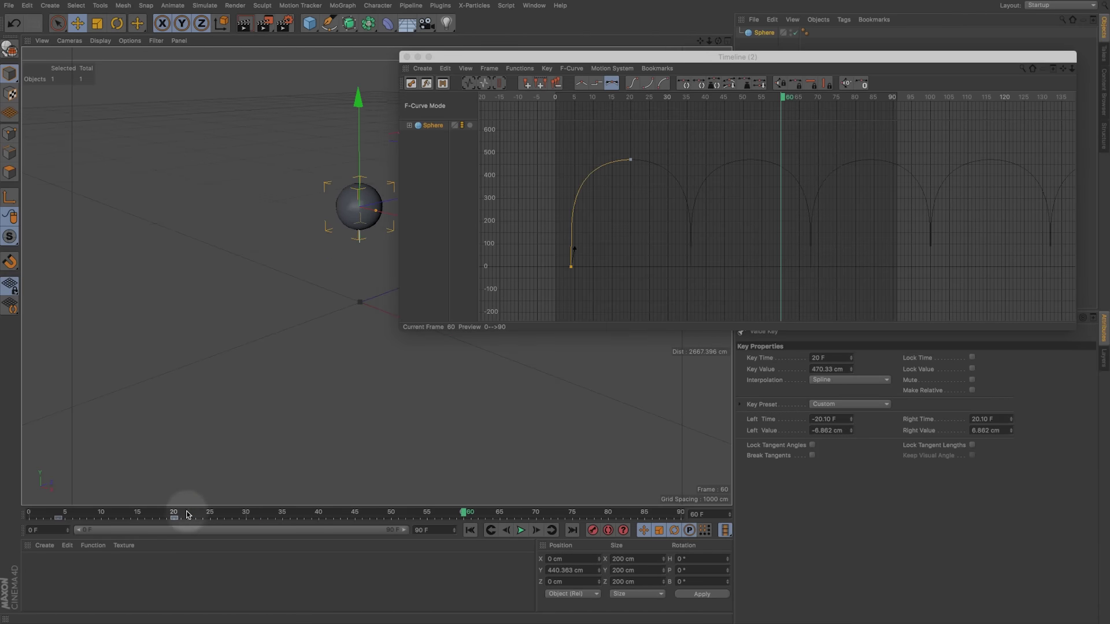
{"action": "key", "text": "shift+f"}
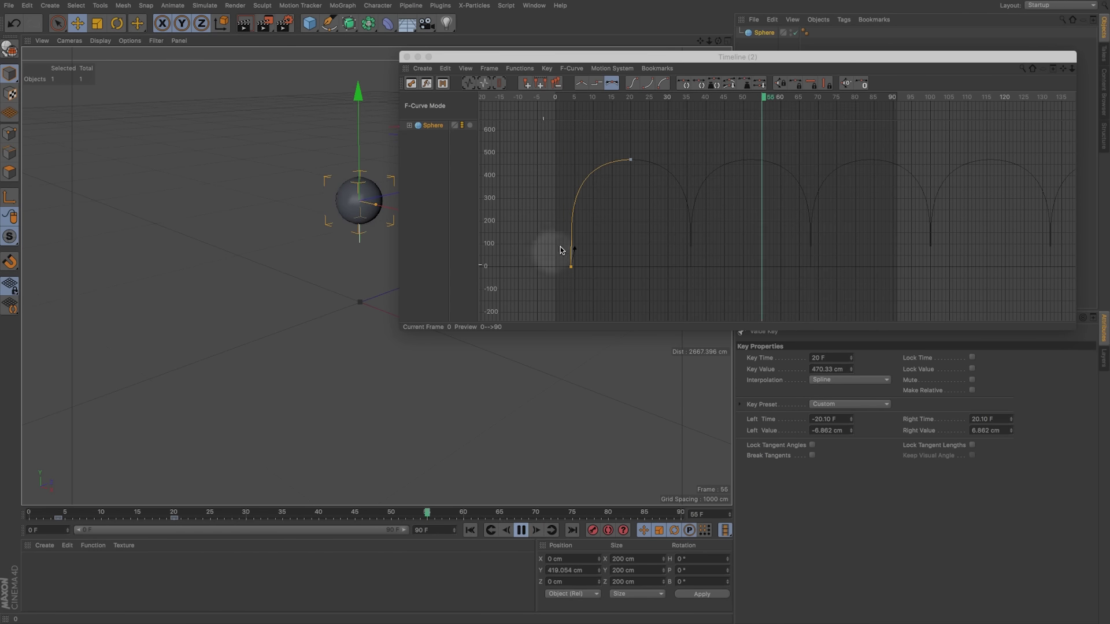
{"action": "left_click", "coordinate": [573, 253]}
{"action": "left_click_drag", "start_coordinate": [630, 160], "coordinate": [650, 163]}
{"action": "left_click", "coordinate": [520, 531]}
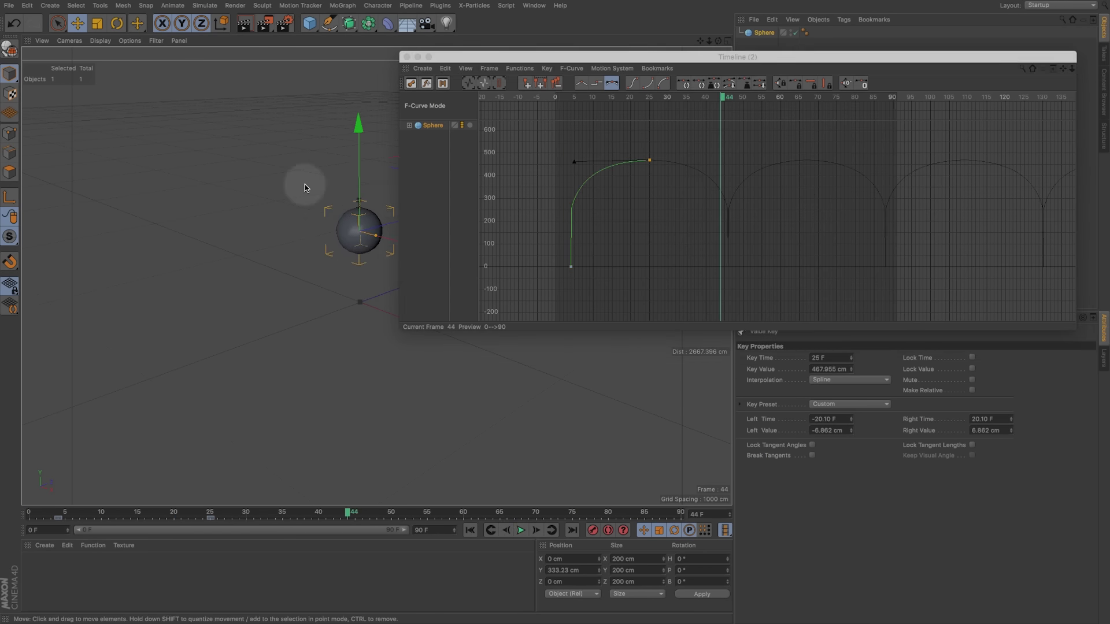
Switch to the other looping example project with the three-key curve, and scrub through the sphere's motion
{"action": "key", "text": "v"}
{"action": "mouse_move", "coordinate": [305, 207]}
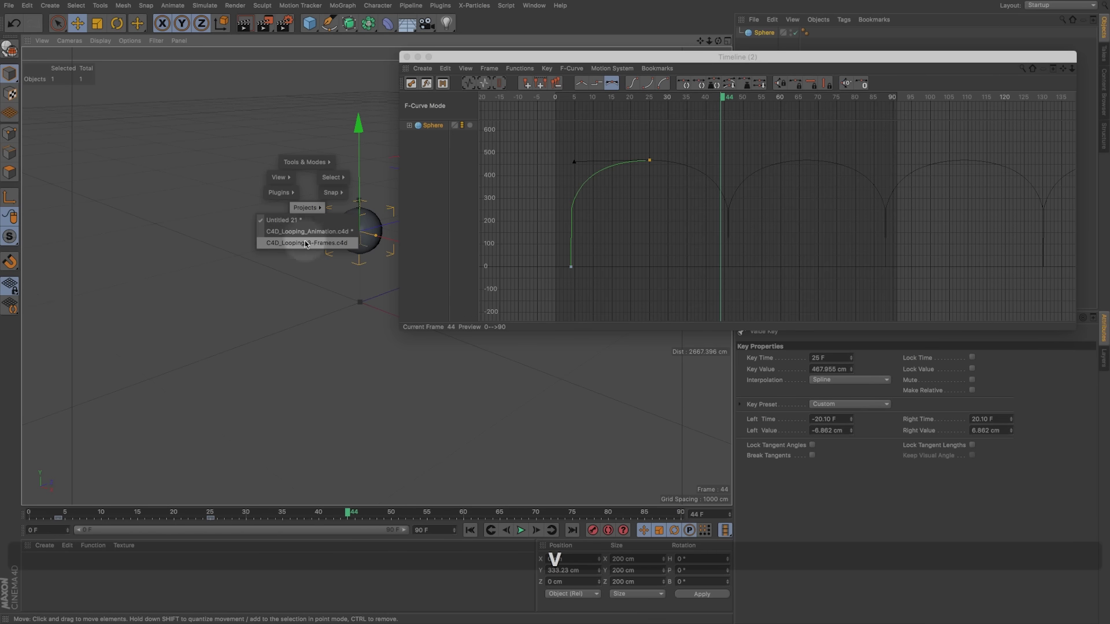
{"action": "left_click", "coordinate": [305, 243]}
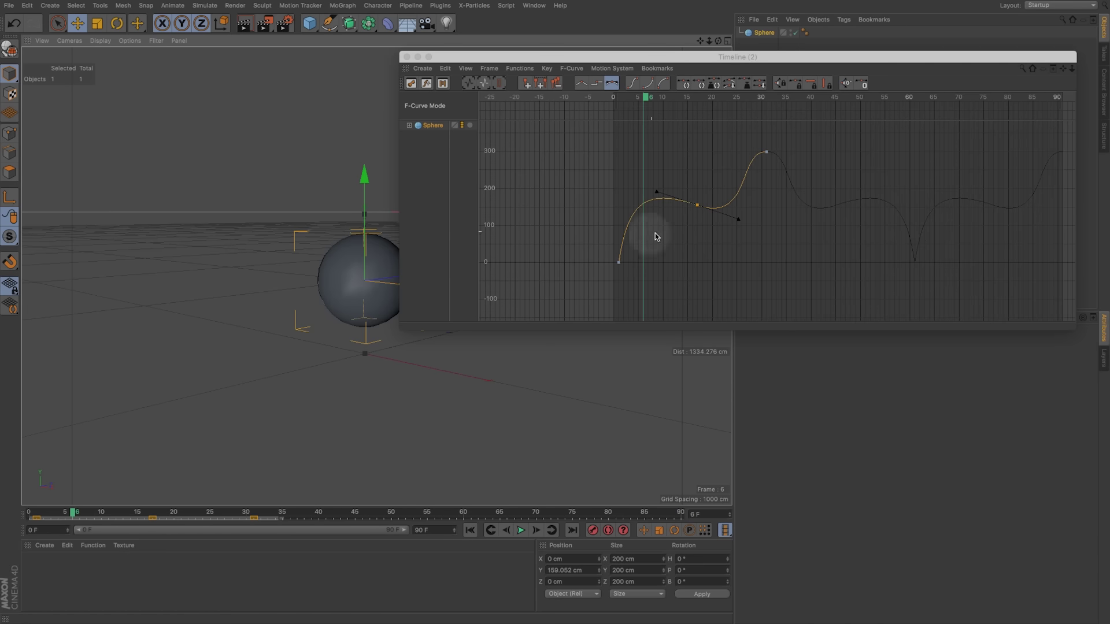
{"action": "key", "text": "2"}
{"action": "left_click_drag", "start_coordinate": [655, 233], "coordinate": [744, 199]}
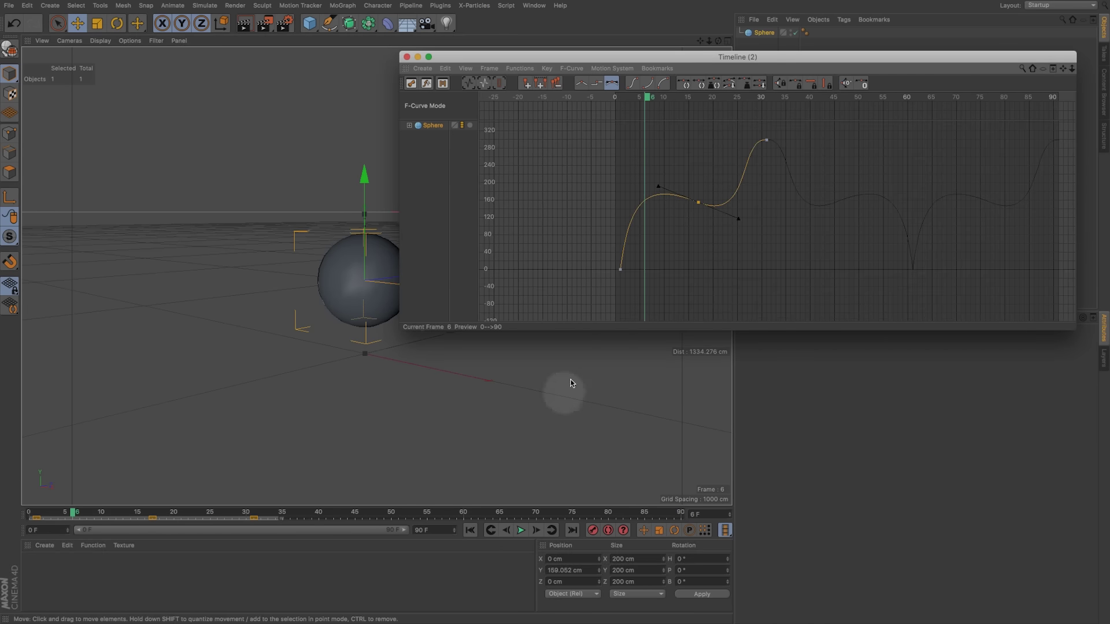
{"action": "left_click_drag", "start_coordinate": [72, 513], "coordinate": [245, 514]}
{"action": "left_click", "coordinate": [426, 125]}
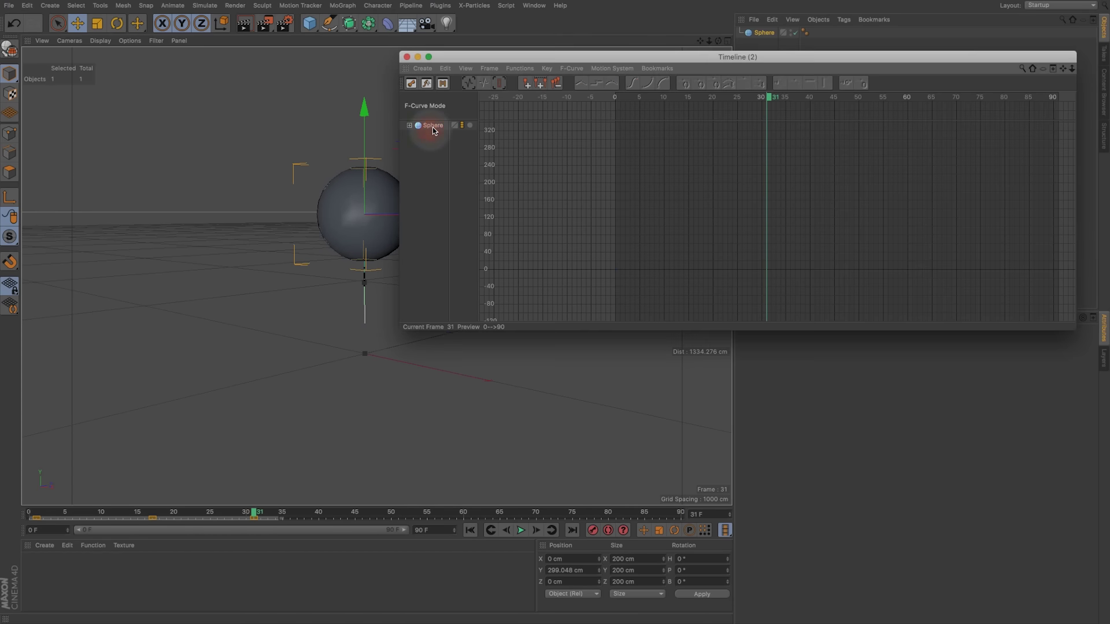
{"action": "left_click_drag", "start_coordinate": [253, 514], "coordinate": [524, 531]}
{"action": "left_click", "coordinate": [491, 451]}
Switch to the project C4D_Looping_Animation.c4d, and show the sphere's Position Y track as an F-Curve
{"action": "key", "text": "v"}
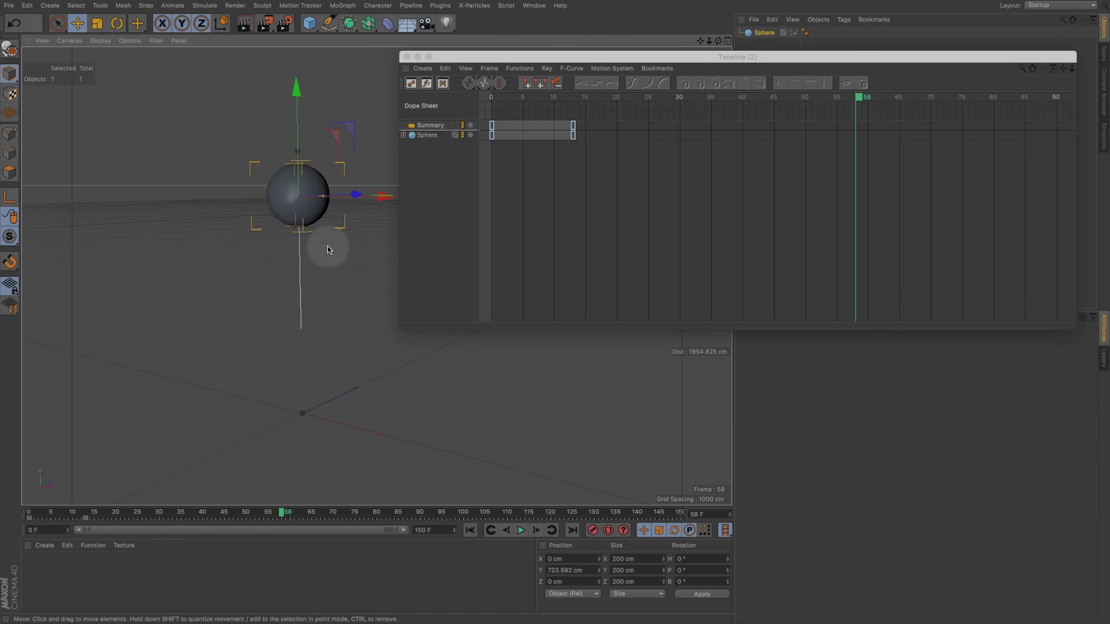
{"action": "left_click", "coordinate": [428, 136]}
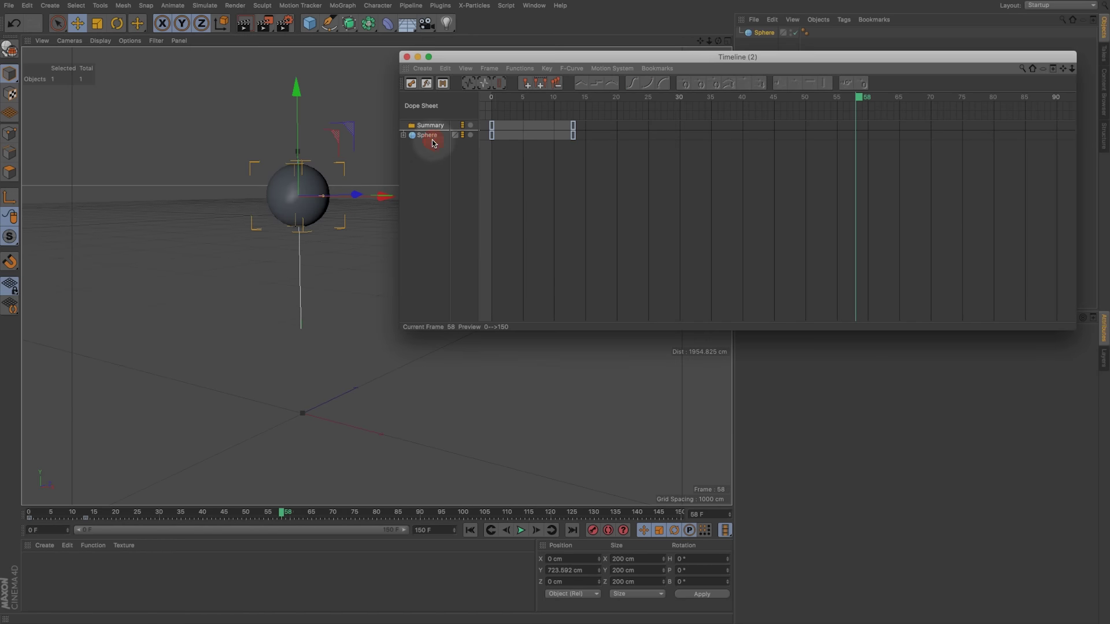
{"action": "left_click", "coordinate": [428, 88]}
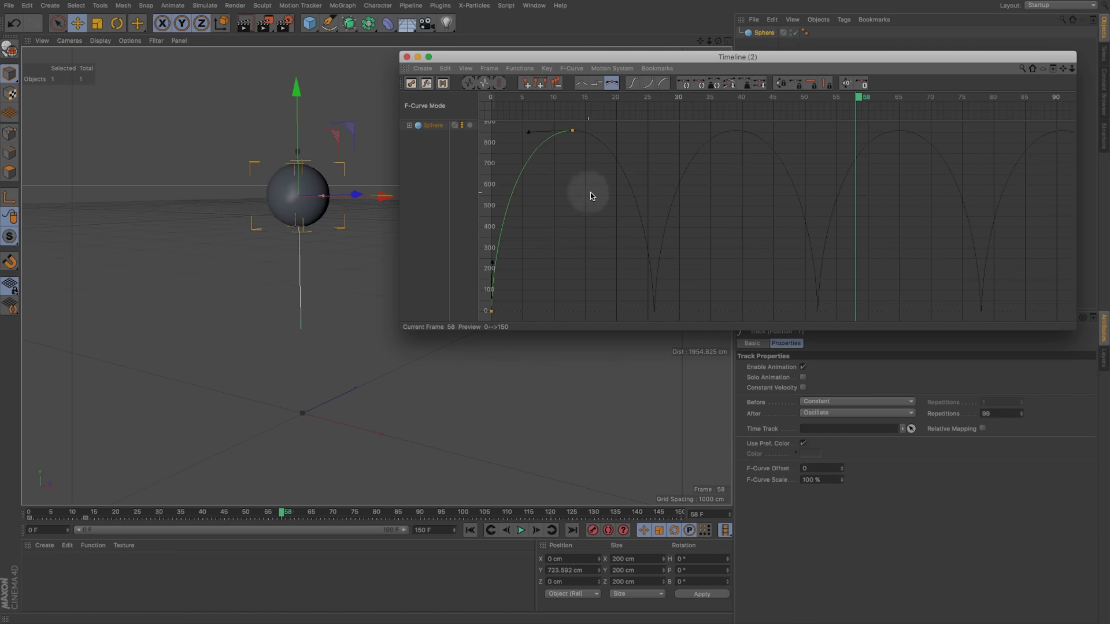
Move the sphere's second key to frame 18, and set the current frame to 6
{"action": "key", "text": "2"}
{"action": "left_click_drag", "start_coordinate": [587, 191], "coordinate": [550, 310]}
{"action": "key", "text": "1"}
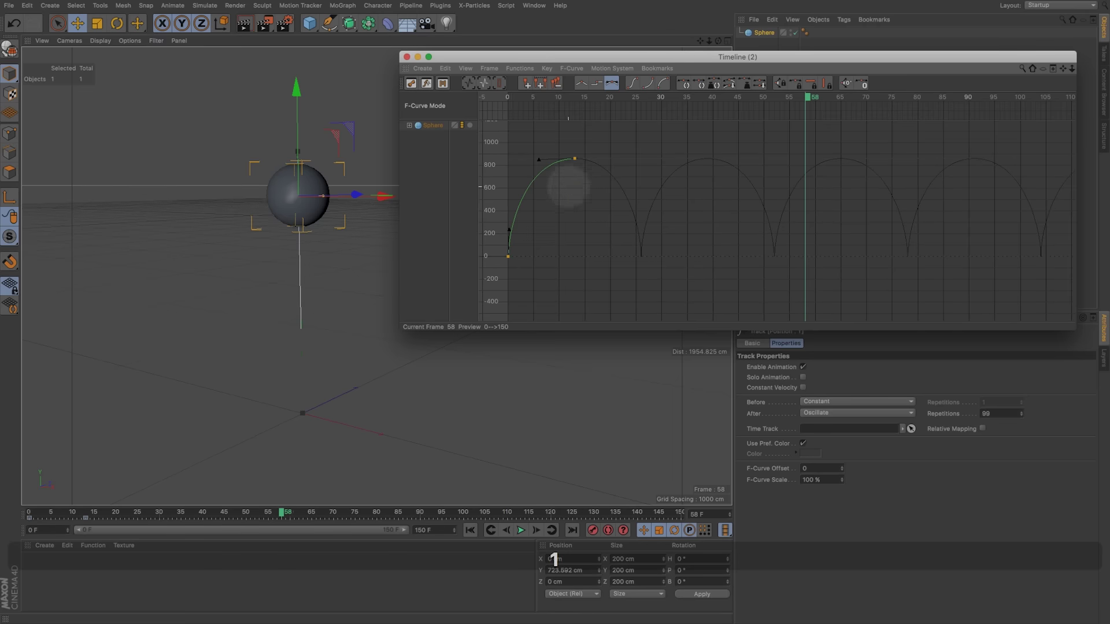
{"action": "left_click_drag", "start_coordinate": [565, 181], "coordinate": [574, 183]}
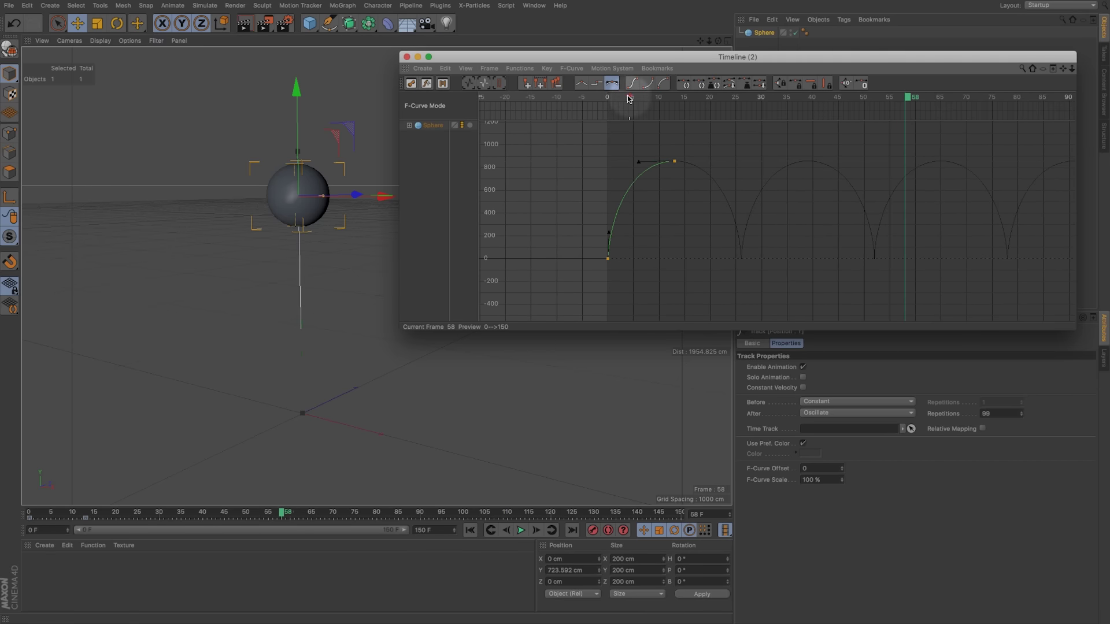
{"action": "left_click_drag", "start_coordinate": [630, 99], "coordinate": [701, 163]}
{"action": "key", "text": "super+z"}
Try to record a Position Y key for the sphere at frame 6, and undo it
{"action": "left_click", "coordinate": [758, 37]}
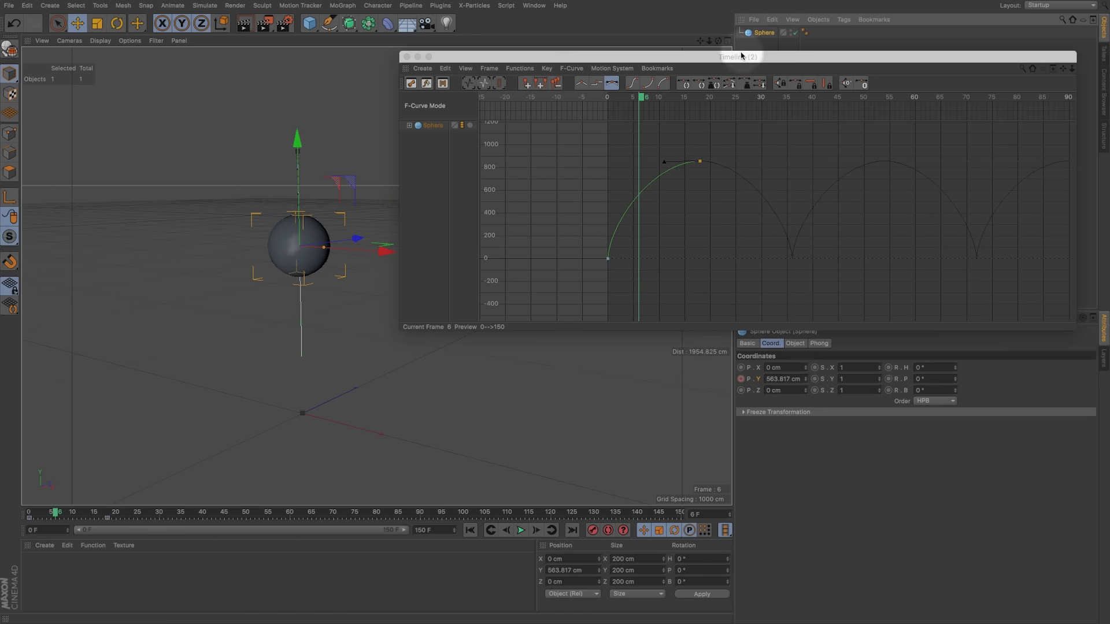
{"action": "left_click_drag", "start_coordinate": [740, 54], "coordinate": [733, 47]}
{"action": "left_click", "coordinate": [780, 247]}
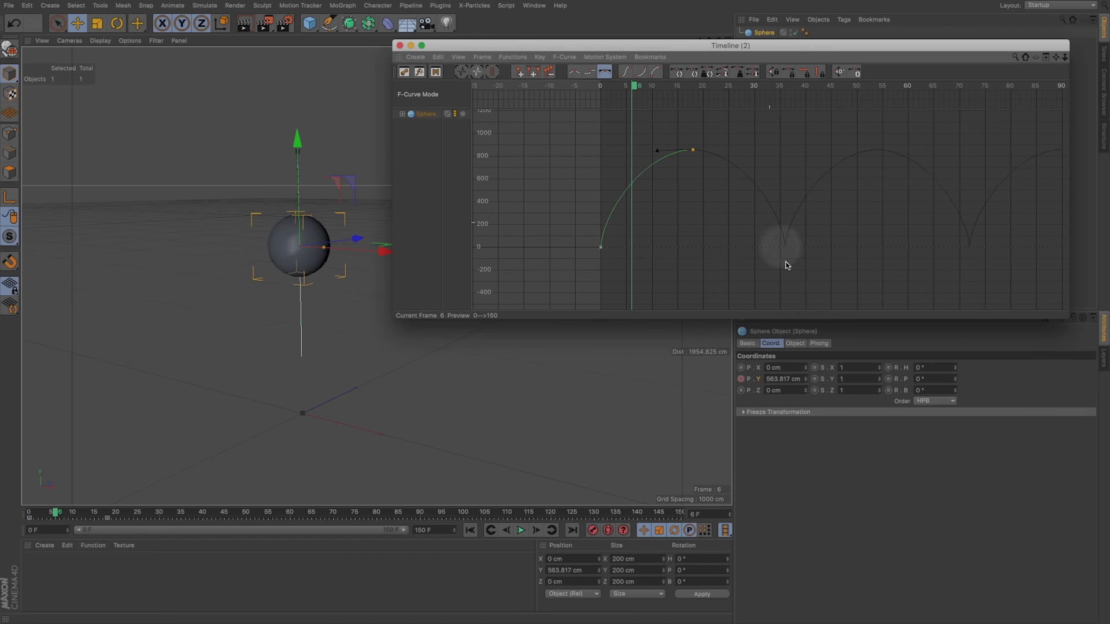
{"action": "left_click", "coordinate": [741, 379]}
{"action": "key", "text": "super+z"}
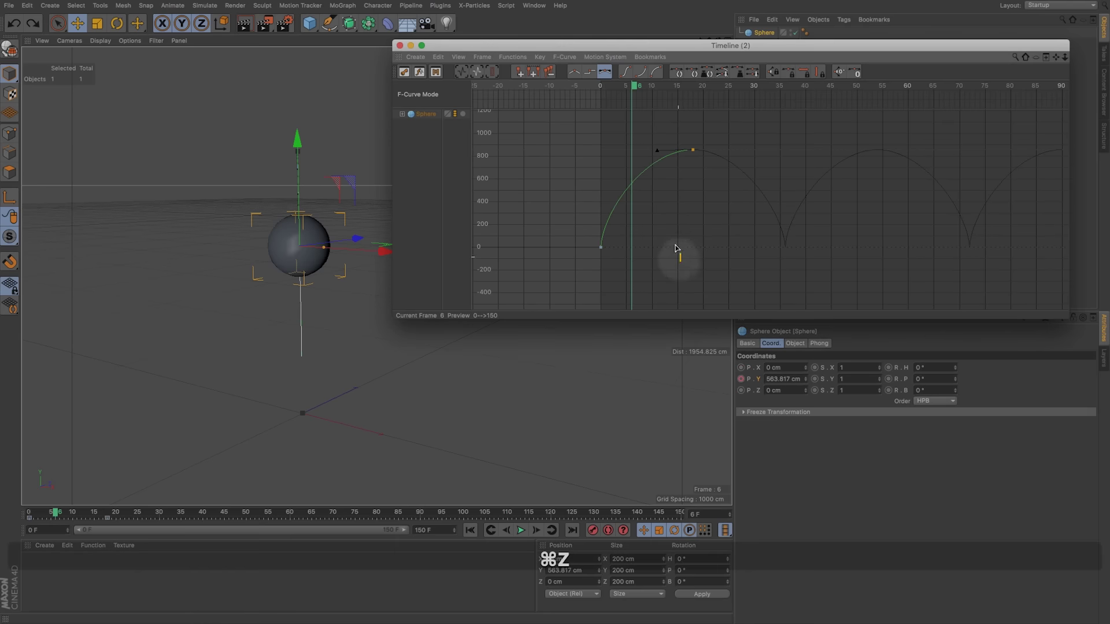
{"action": "left_click", "coordinate": [657, 211]}
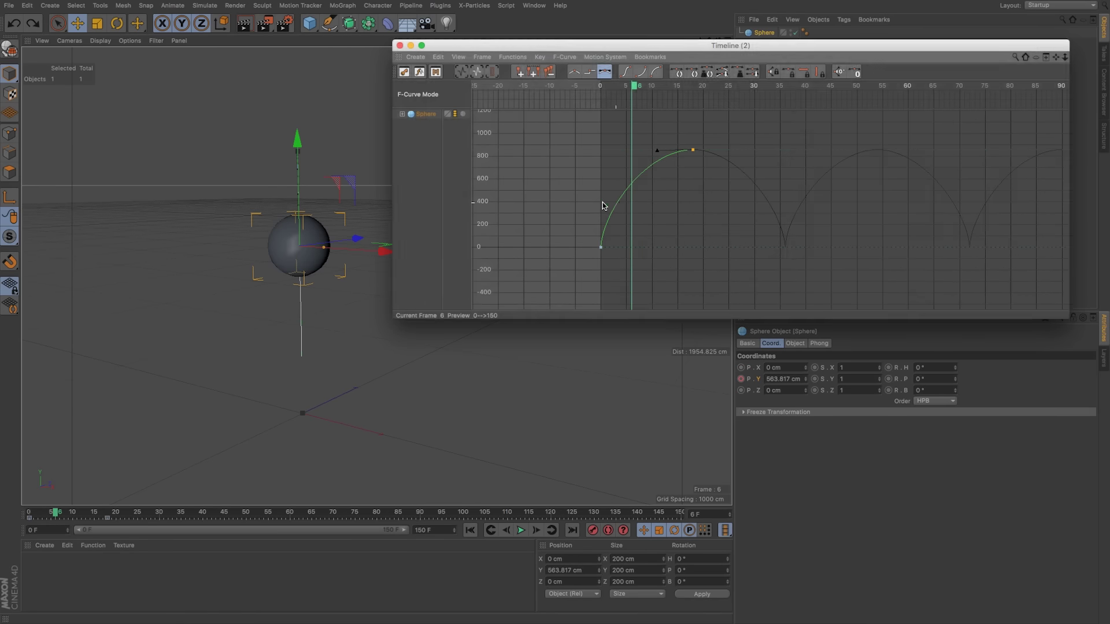
{"action": "left_click", "coordinate": [328, 23]}
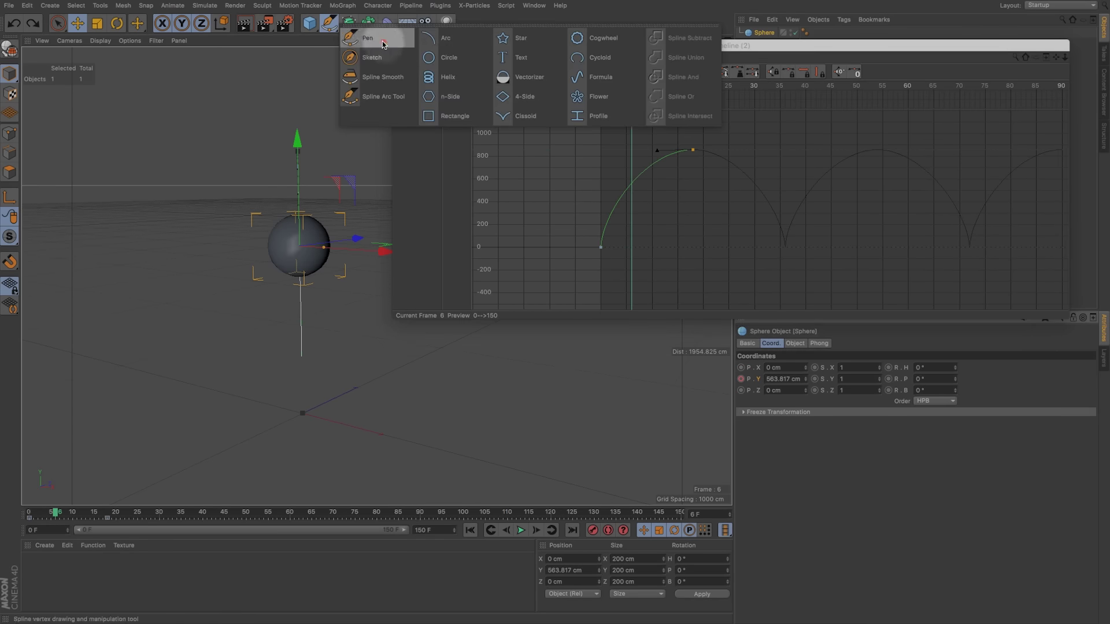
{"action": "left_click", "coordinate": [370, 39]}
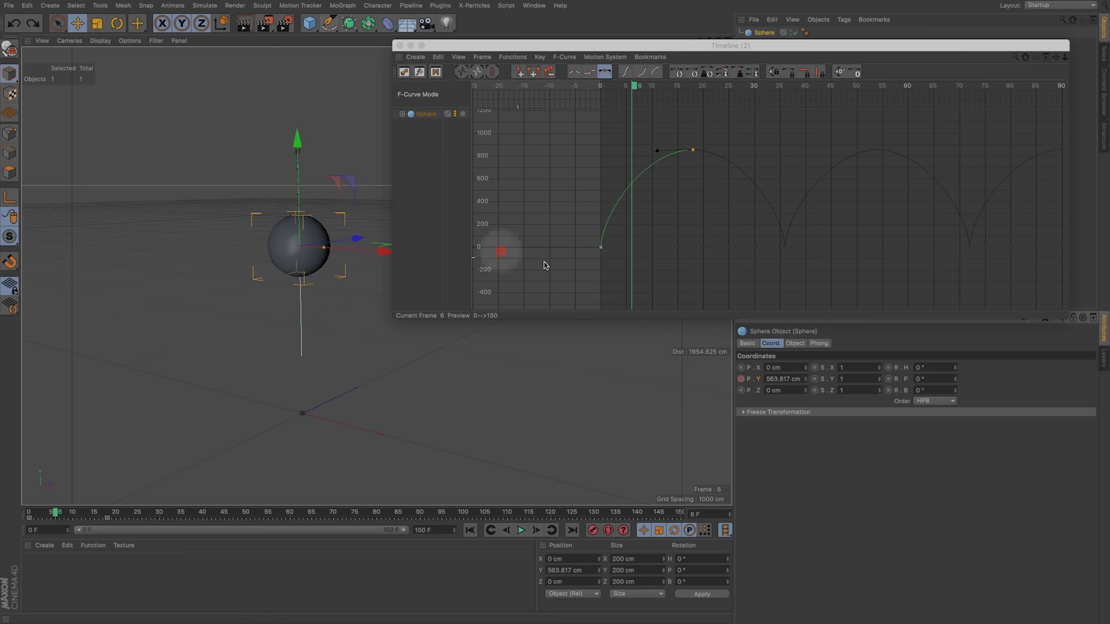
Add a key to the rising part of the sphere's curve, and place it at frame 9 and about 363 cm
{"action": "left_click", "coordinate": [632, 186], "text": "ctrl"}
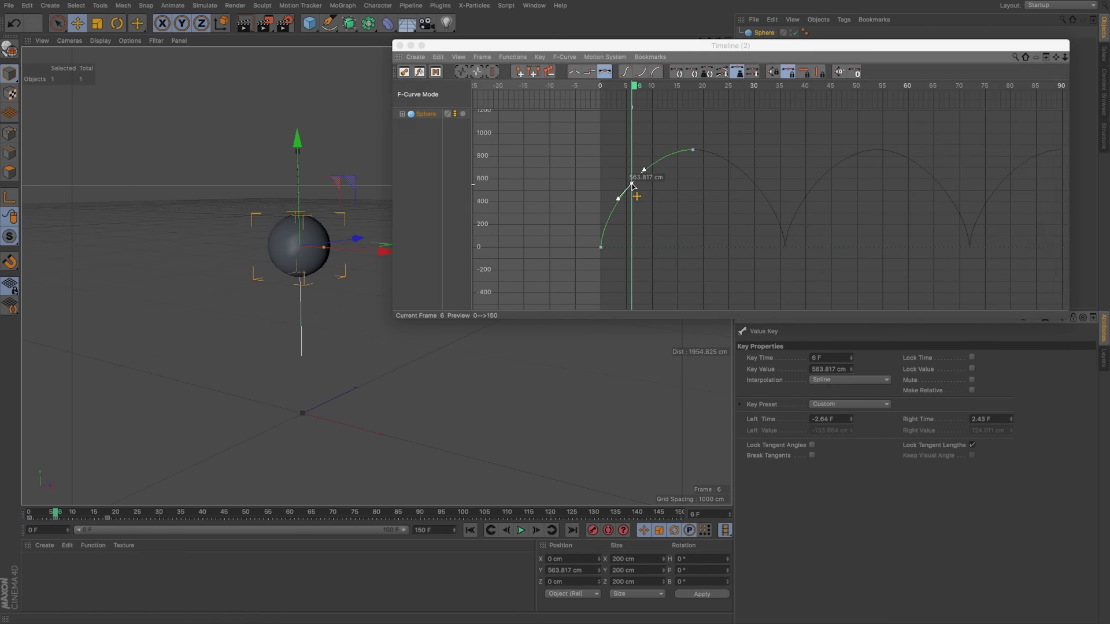
{"action": "left_click_drag", "start_coordinate": [632, 185], "coordinate": [632, 206]}
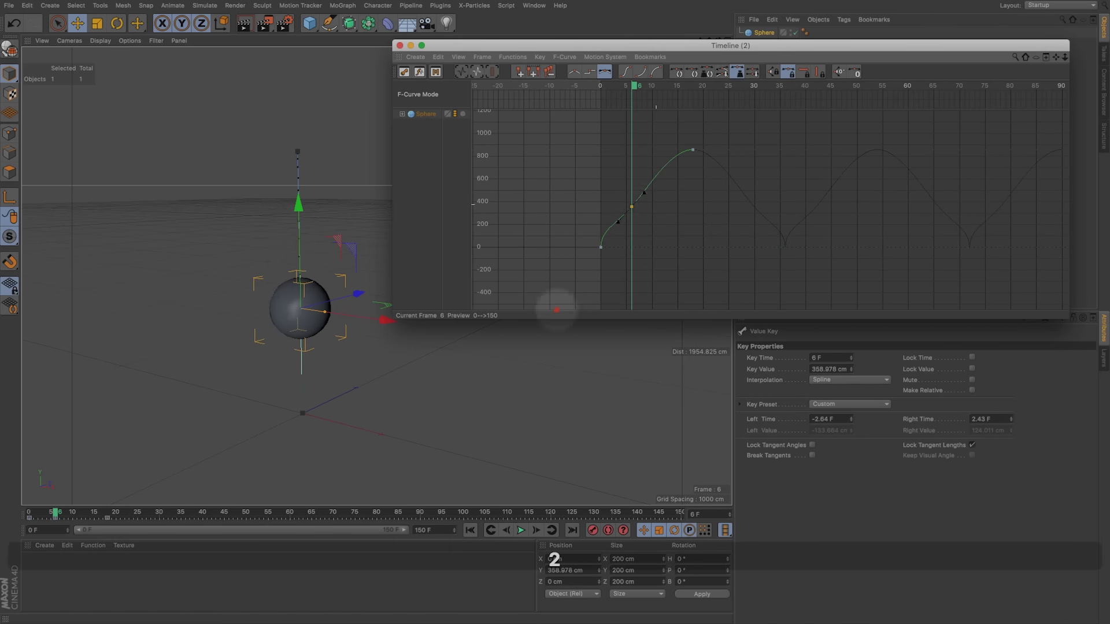
{"action": "left_click_drag", "start_coordinate": [556, 310], "coordinate": [587, 195]}
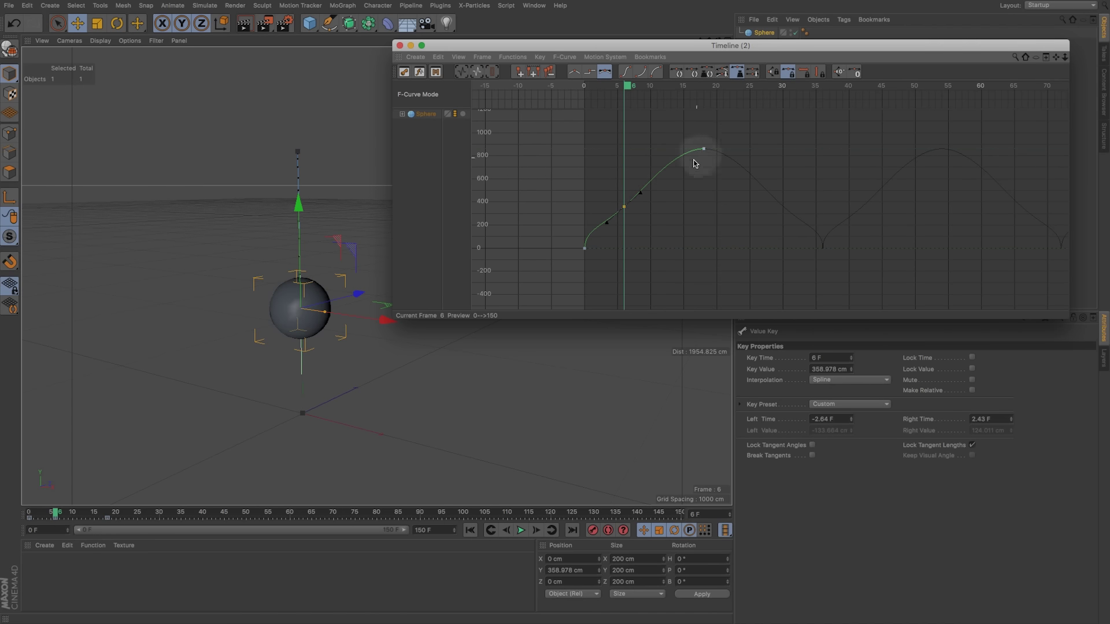
{"action": "left_click_drag", "start_coordinate": [555, 313], "coordinate": [556, 305]}
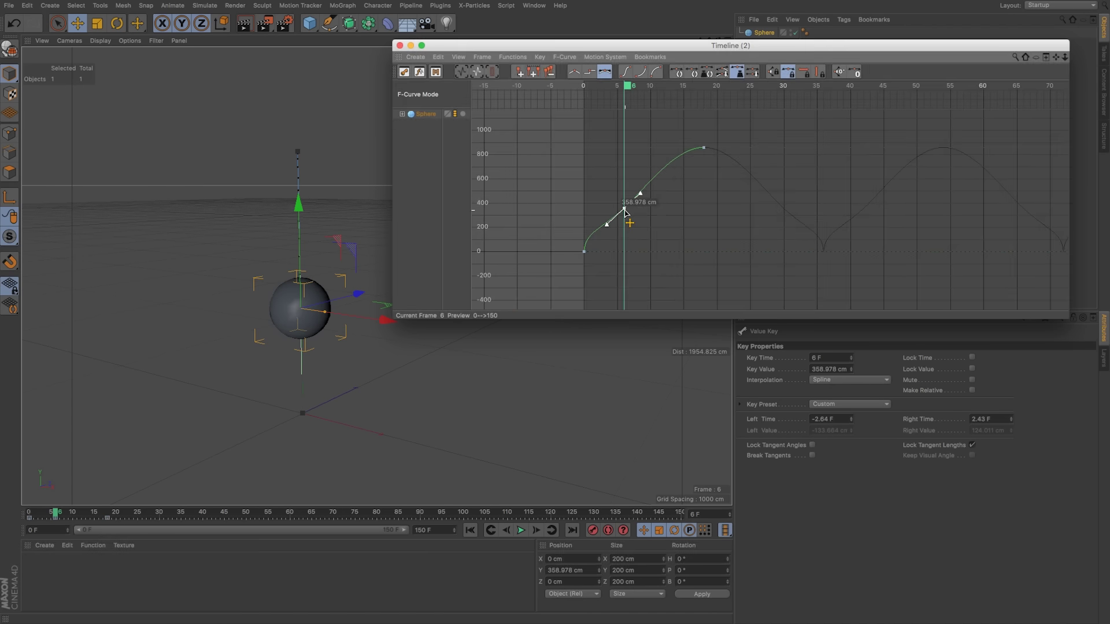
{"action": "left_click_drag", "start_coordinate": [624, 209], "coordinate": [644, 211]}
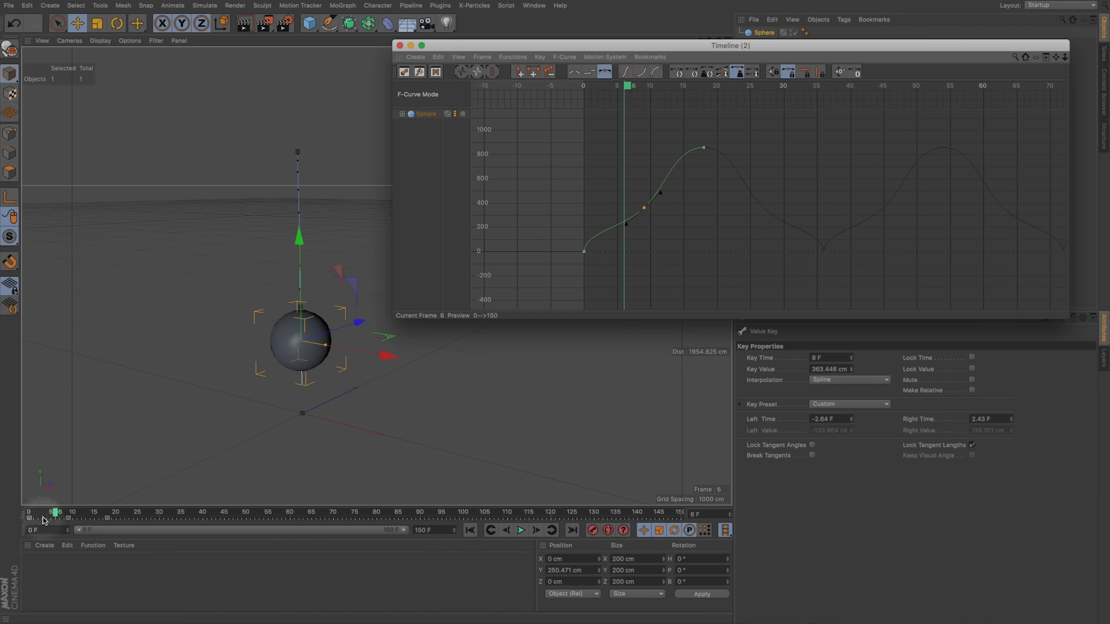
Scrub and play the modified bounce, and flatten the tangents of the key at frame 9
{"action": "left_click_drag", "start_coordinate": [29, 514], "coordinate": [84, 514]}
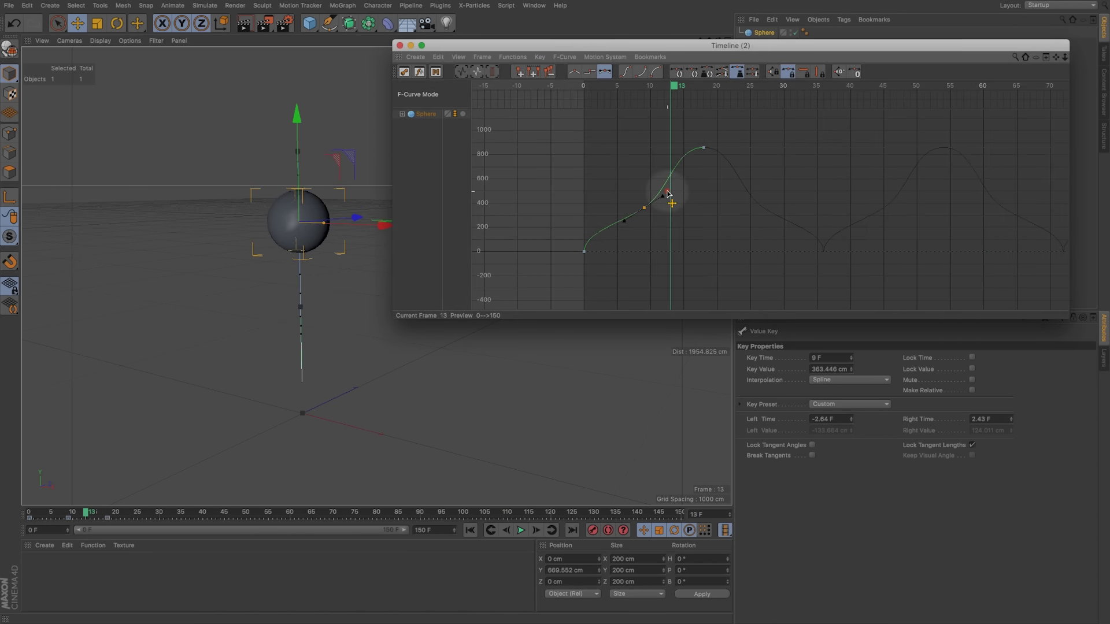
{"action": "key", "text": "shift+f"}
{"action": "left_click", "coordinate": [521, 530]}
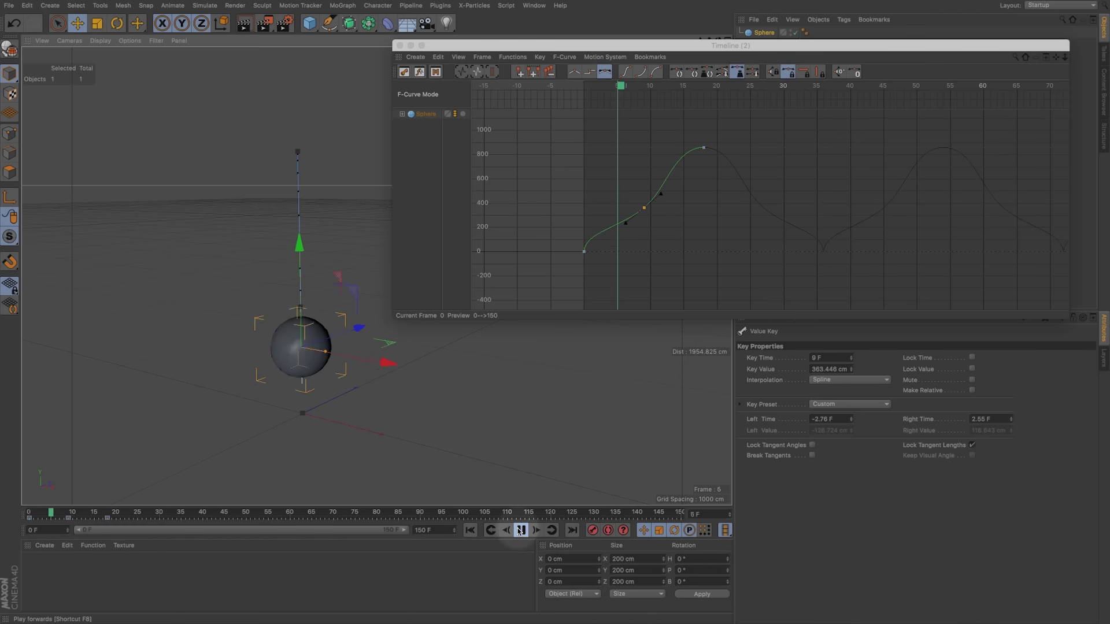
{"action": "left_click", "coordinate": [520, 530]}
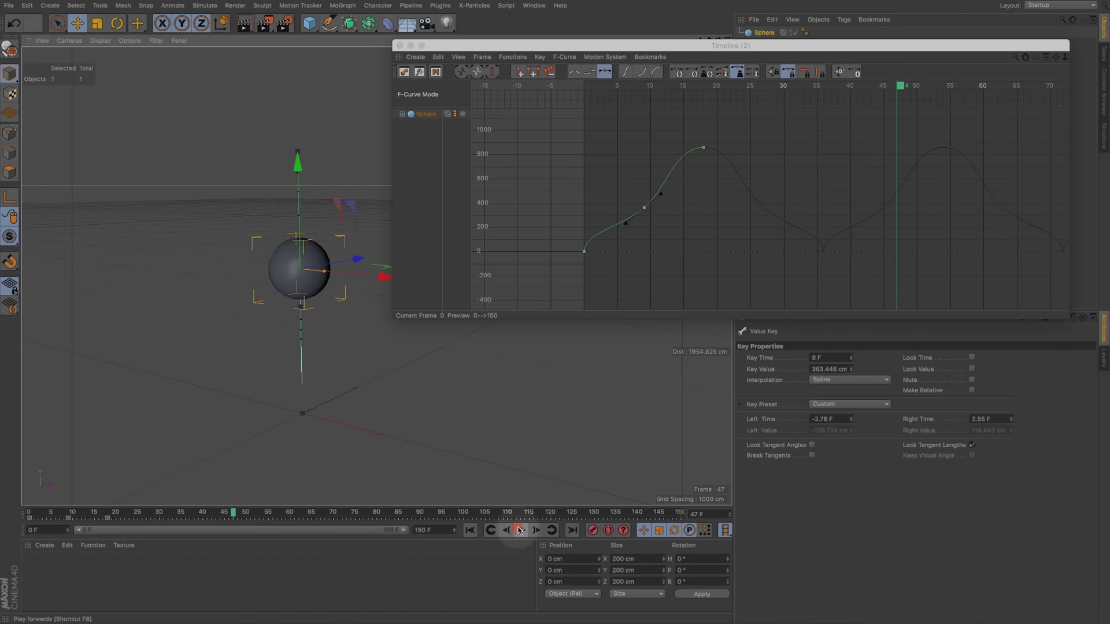
{"action": "left_click", "coordinate": [661, 195]}
{"action": "left_click_drag", "start_coordinate": [661, 196], "coordinate": [664, 200]}
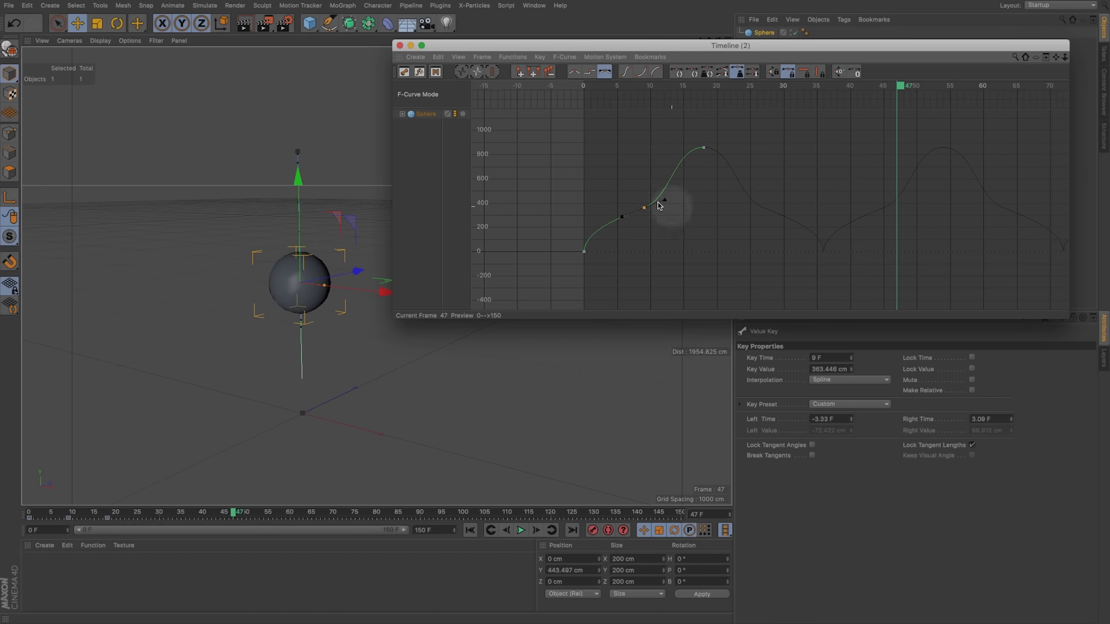
Try breaking the tangents of the key at frame 9 by pulling its right handle downward, and play the bounce
{"action": "left_click", "coordinate": [520, 530]}
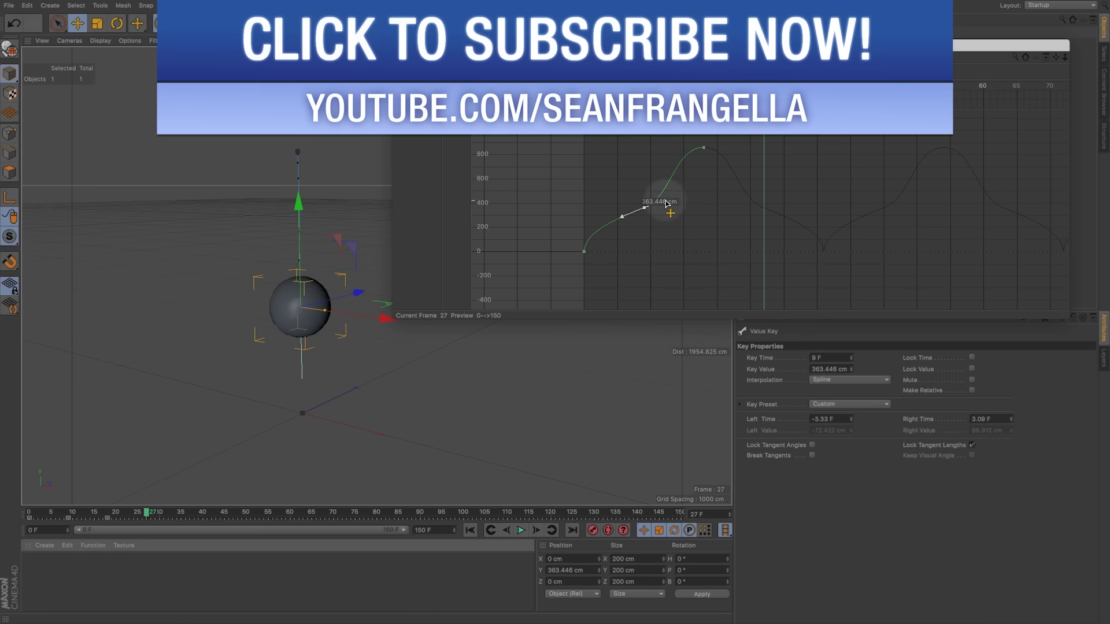
{"action": "left_click", "coordinate": [665, 202]}
{"action": "left_click_drag", "start_coordinate": [667, 208], "coordinate": [703, 250], "text": "shift"}
{"action": "key", "text": "shift+f"}
{"action": "left_click", "coordinate": [522, 530]}
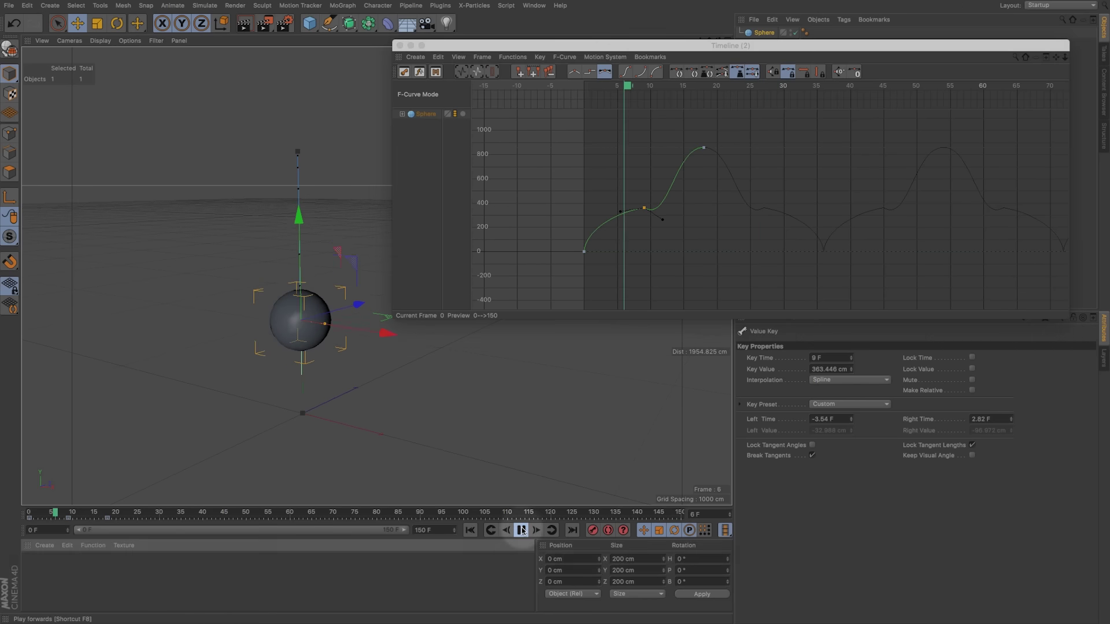
{"action": "left_click", "coordinate": [522, 530]}
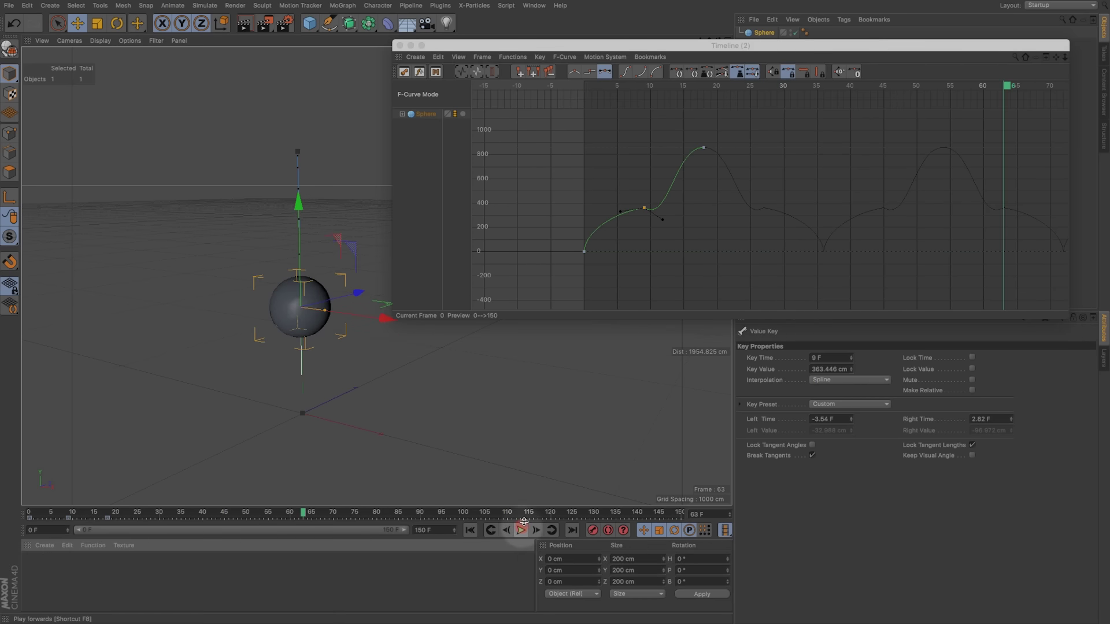
Level the tangents of the key at frame 9, unlock the tangent lengths for all three keys, and try longer handles
{"action": "left_click_drag", "start_coordinate": [662, 219], "coordinate": [706, 215]}
{"action": "left_click", "coordinate": [128, 519]}
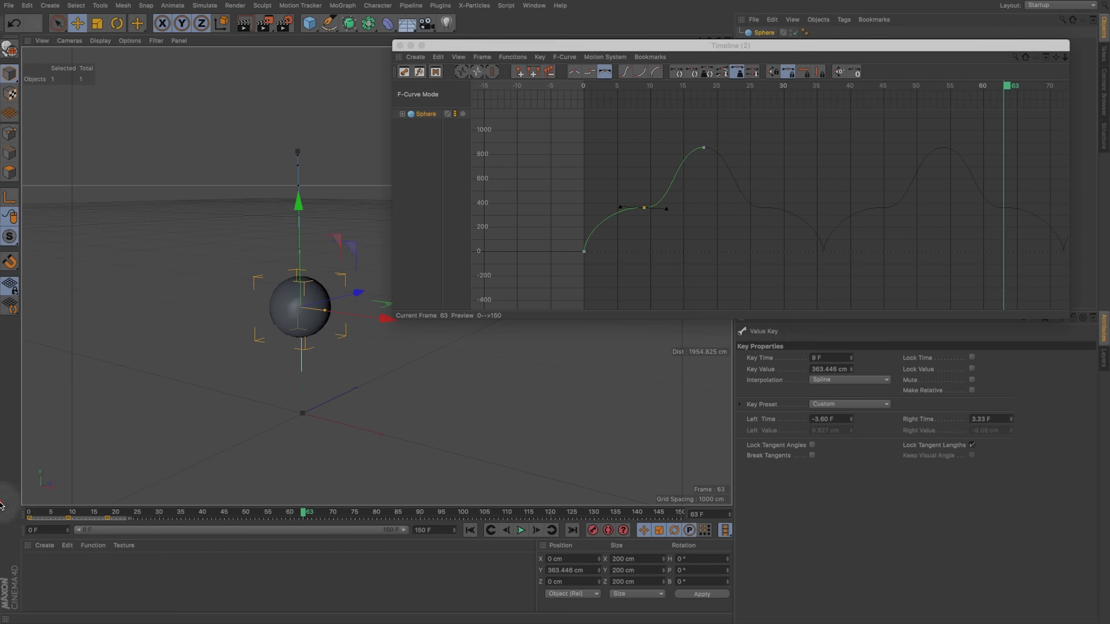
{"action": "left_click", "coordinate": [971, 445]}
{"action": "left_click_drag", "start_coordinate": [667, 212], "coordinate": [692, 210]}
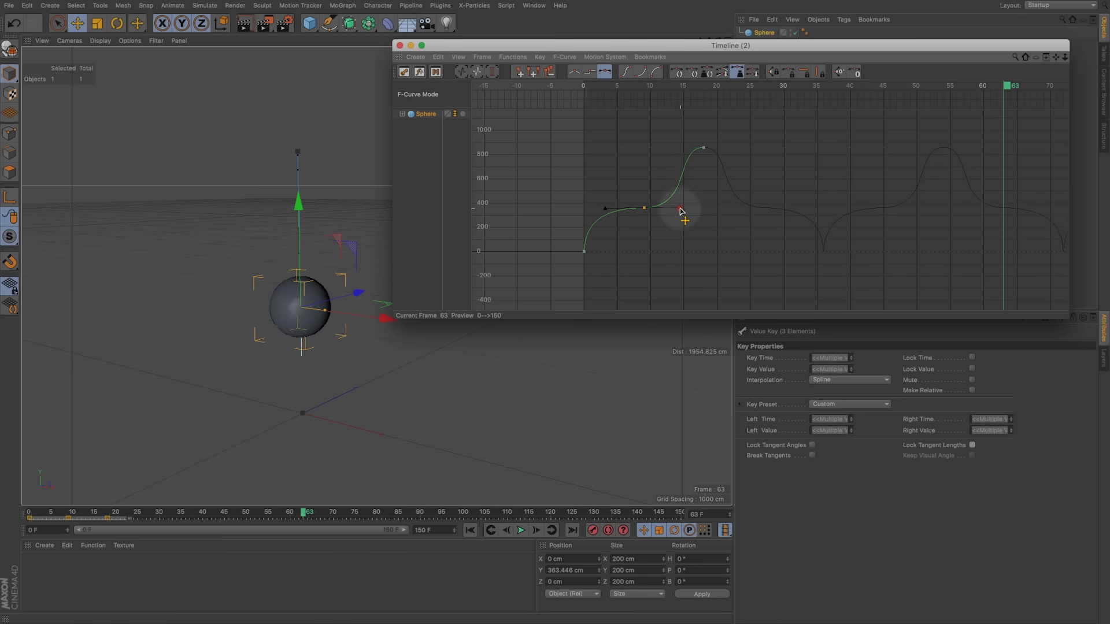
{"action": "left_click_drag", "start_coordinate": [678, 211], "coordinate": [698, 215], "text": "super"}
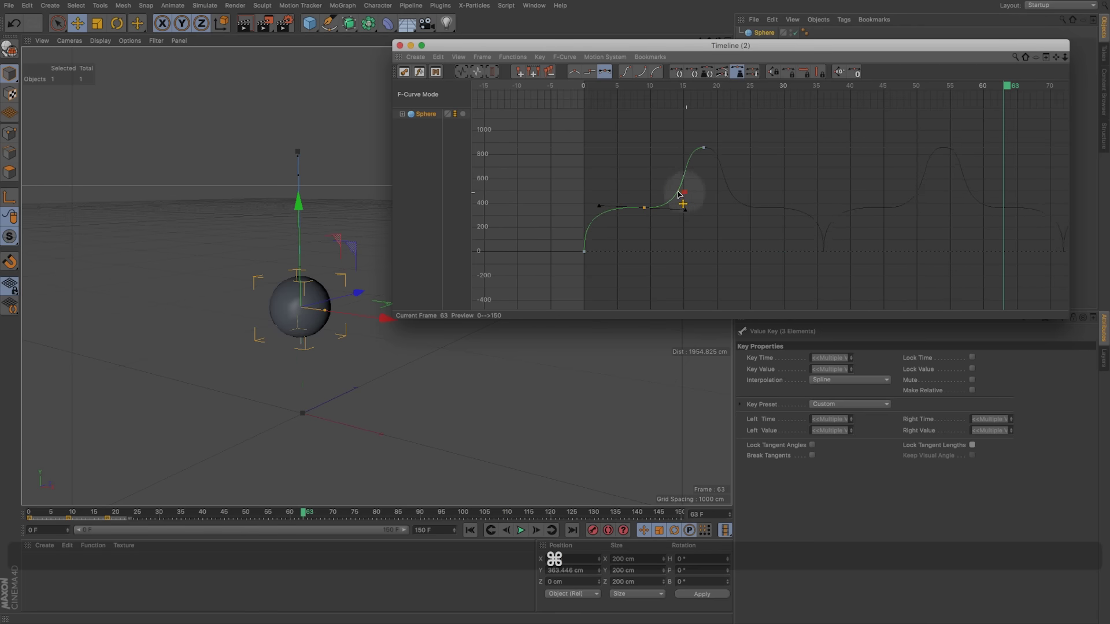
{"action": "left_click_drag", "start_coordinate": [693, 195], "coordinate": [670, 182]}
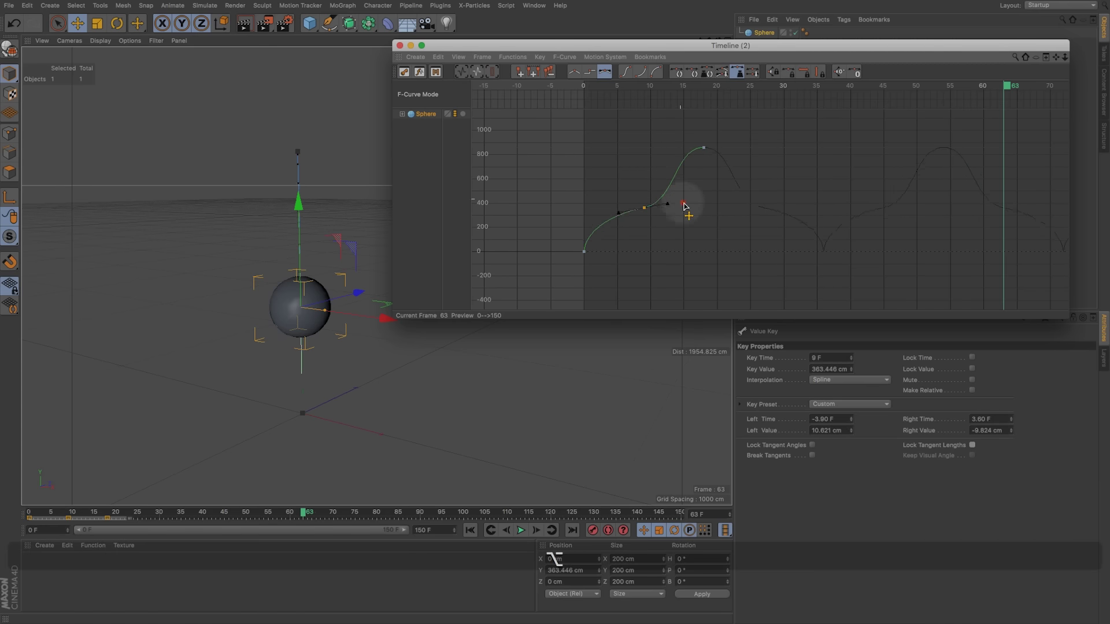
Rotate the frame 9 key's tangents at fixed length so the curve dips after the key, and play from frame 0
{"action": "left_click_drag", "start_coordinate": [689, 227], "coordinate": [694, 160], "text": "alt"}
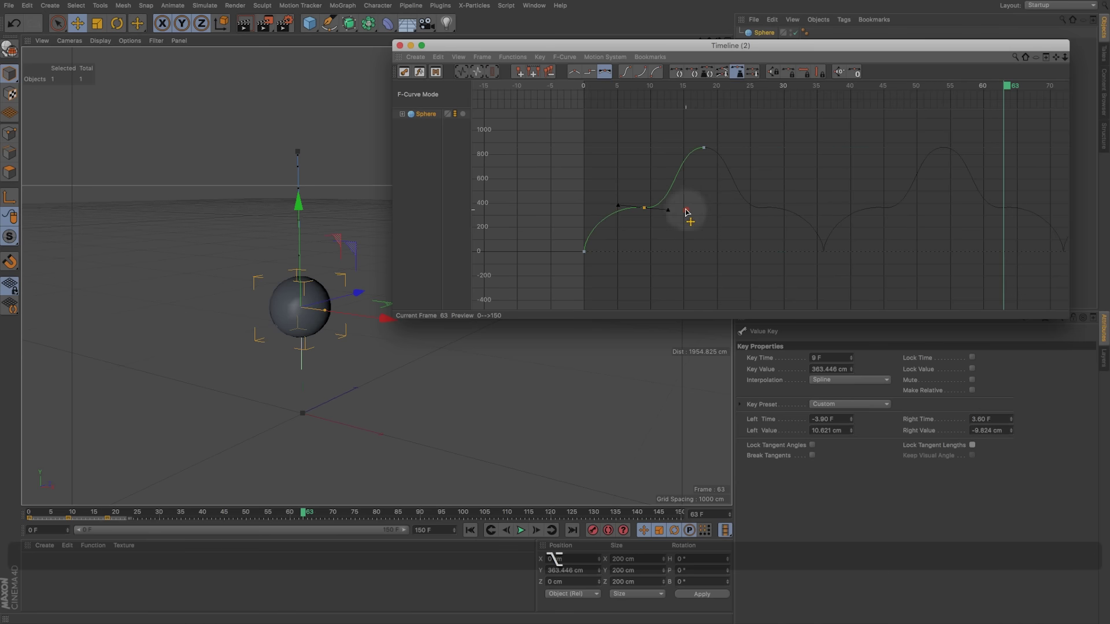
{"action": "left_click_drag", "start_coordinate": [686, 213], "coordinate": [718, 254], "text": "alt"}
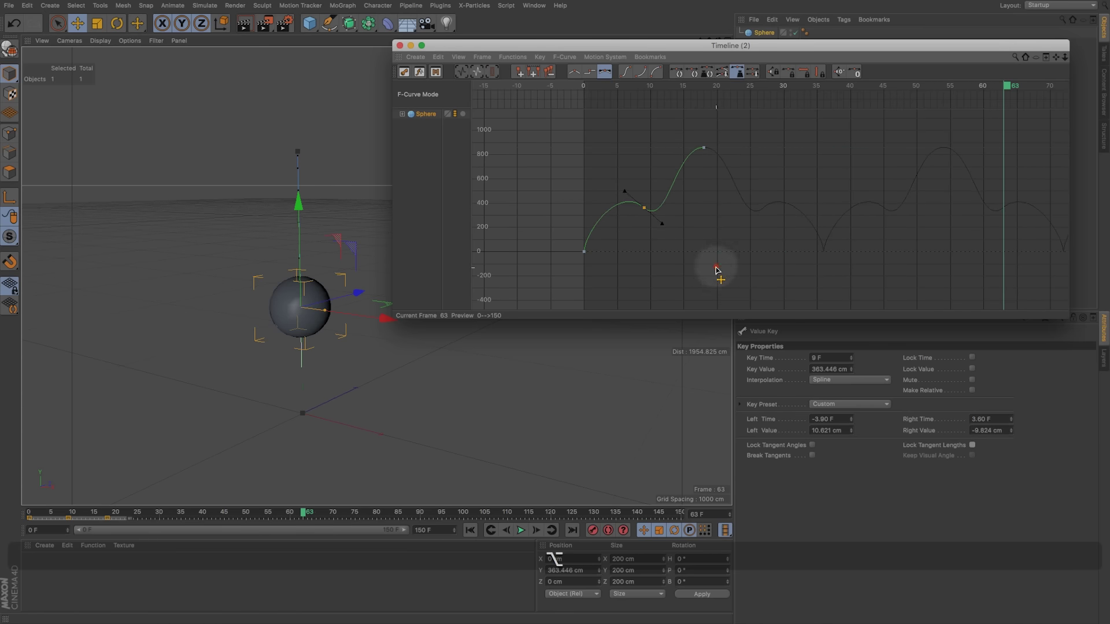
{"action": "left_click", "coordinate": [428, 115]}
{"action": "key", "text": "shift+f"}
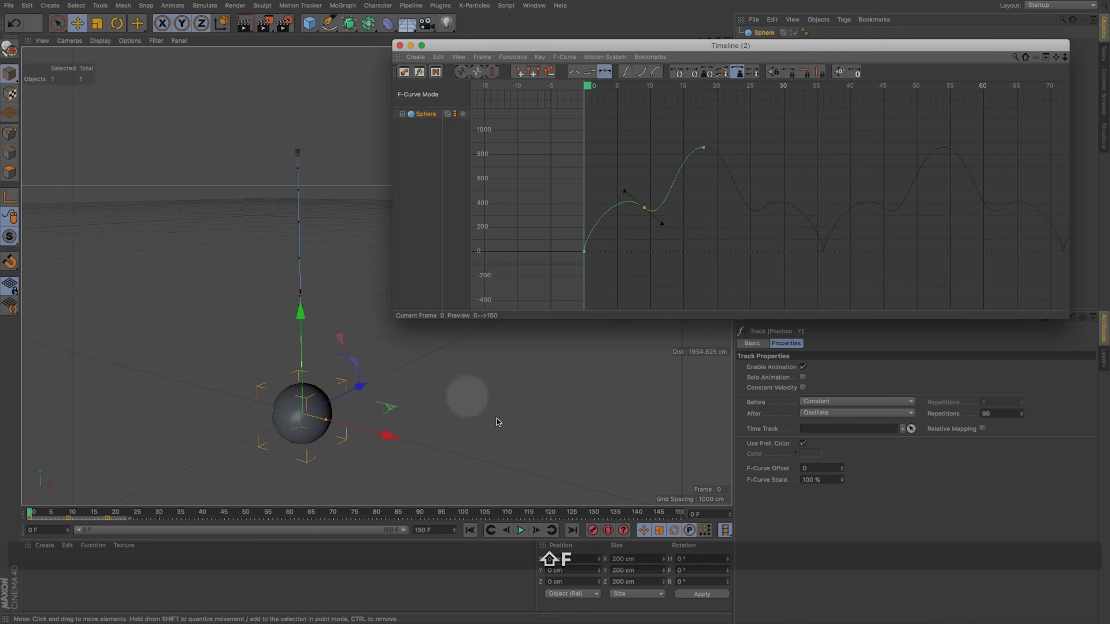
{"action": "left_click", "coordinate": [520, 530]}
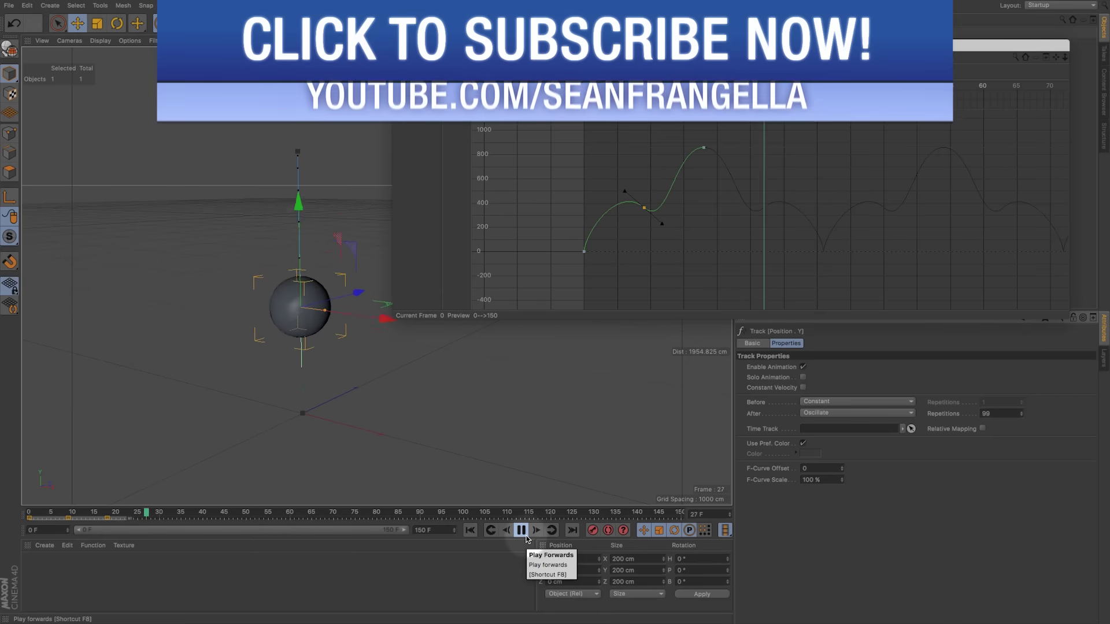
Stretch the sphere's three keys in time so the last one lands at about frame 31, and play the slower bounce
{"action": "left_click_drag", "start_coordinate": [115, 518], "coordinate": [196, 519]}
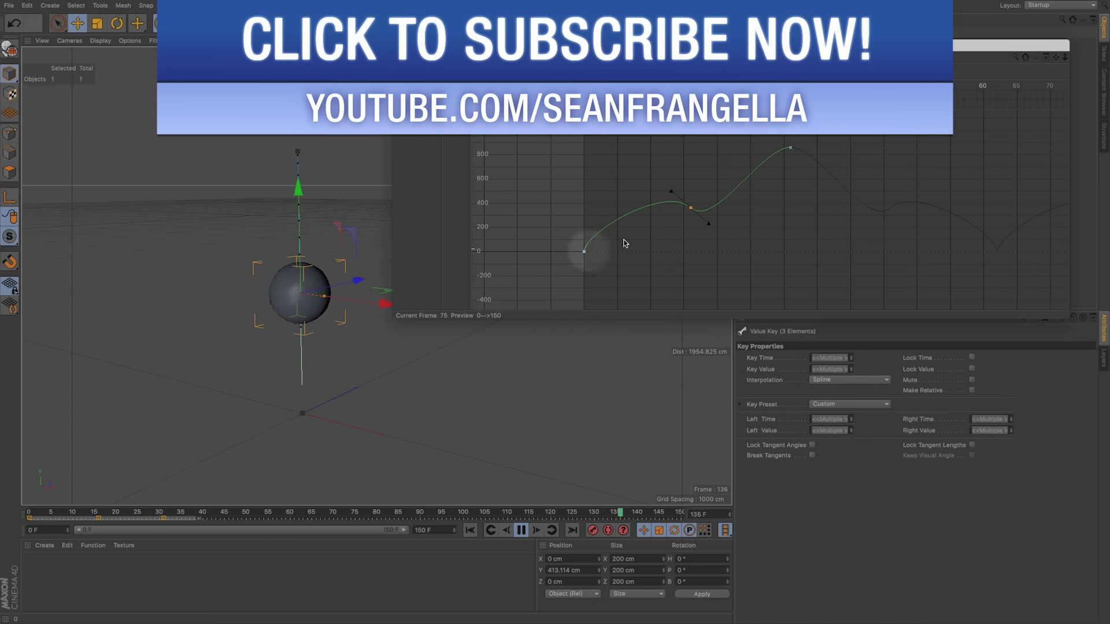
{"action": "left_click_drag", "start_coordinate": [585, 248], "coordinate": [537, 317]}
{"action": "left_click", "coordinate": [751, 197]}
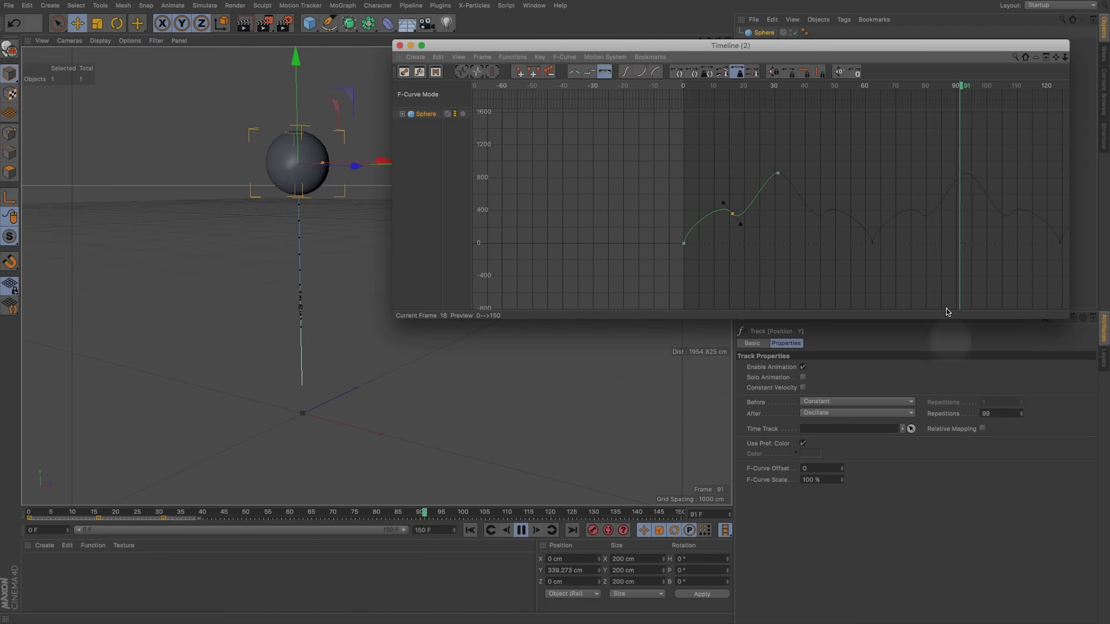
{"action": "left_click_drag", "start_coordinate": [549, 298], "coordinate": [557, 304]}
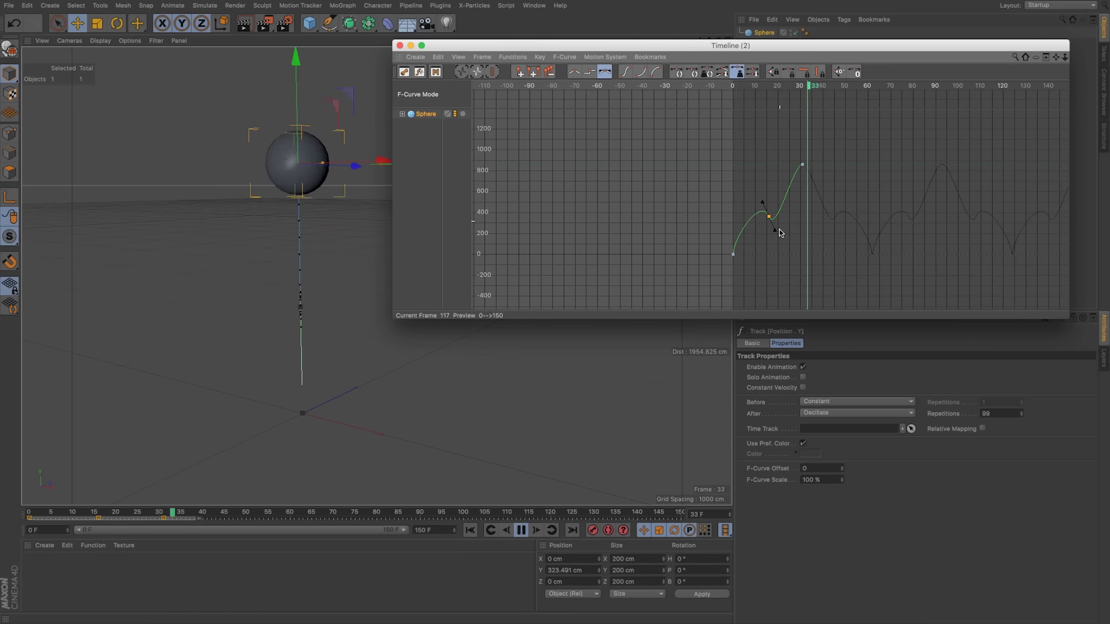
{"action": "left_click", "coordinate": [573, 531]}
{"action": "left_click", "coordinate": [522, 531]}
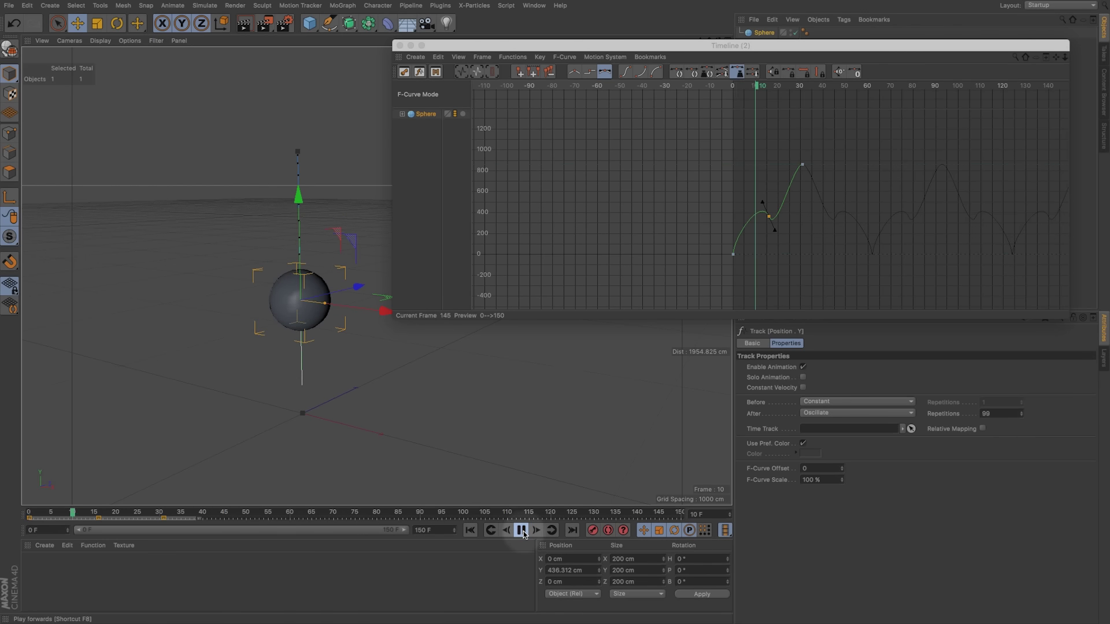
{"action": "left_click", "coordinate": [521, 531]}
Switch to Safari and browse the Cinema 4D and Element 3D tutorial listings on motiontutorials.net
{"action": "key", "text": "super+Tab"}
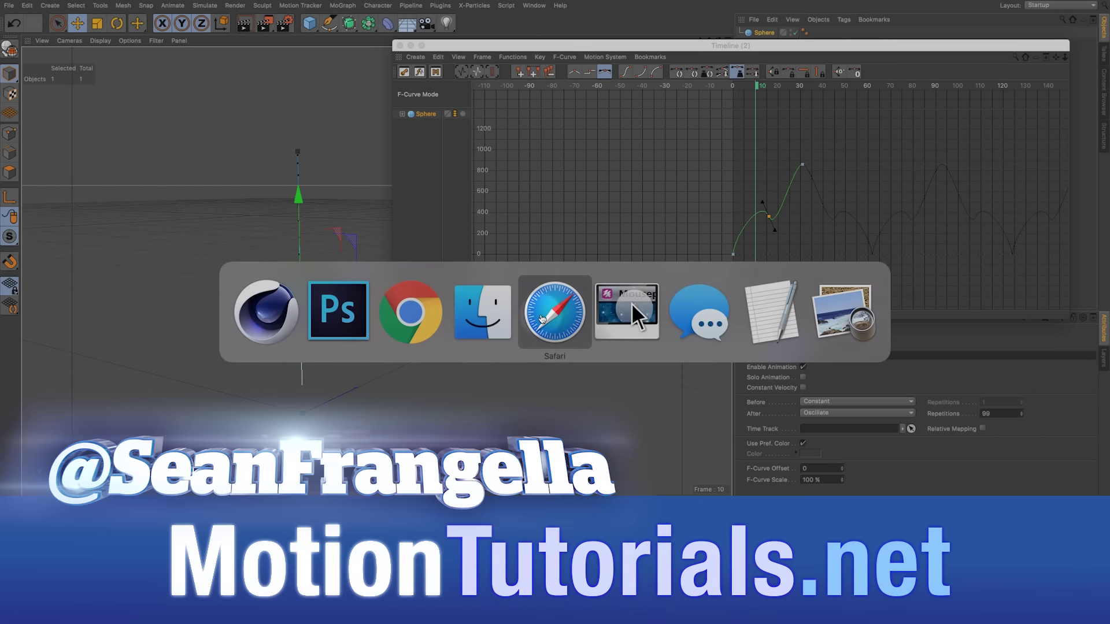
{"action": "left_click", "coordinate": [542, 318]}
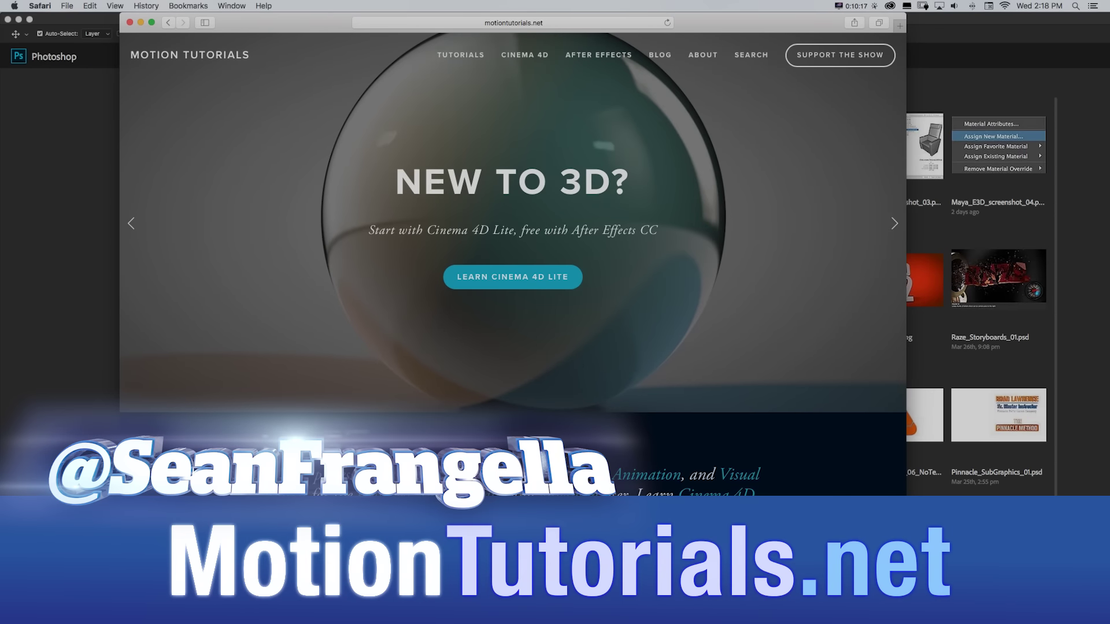
{"action": "double_click", "coordinate": [487, 26]}
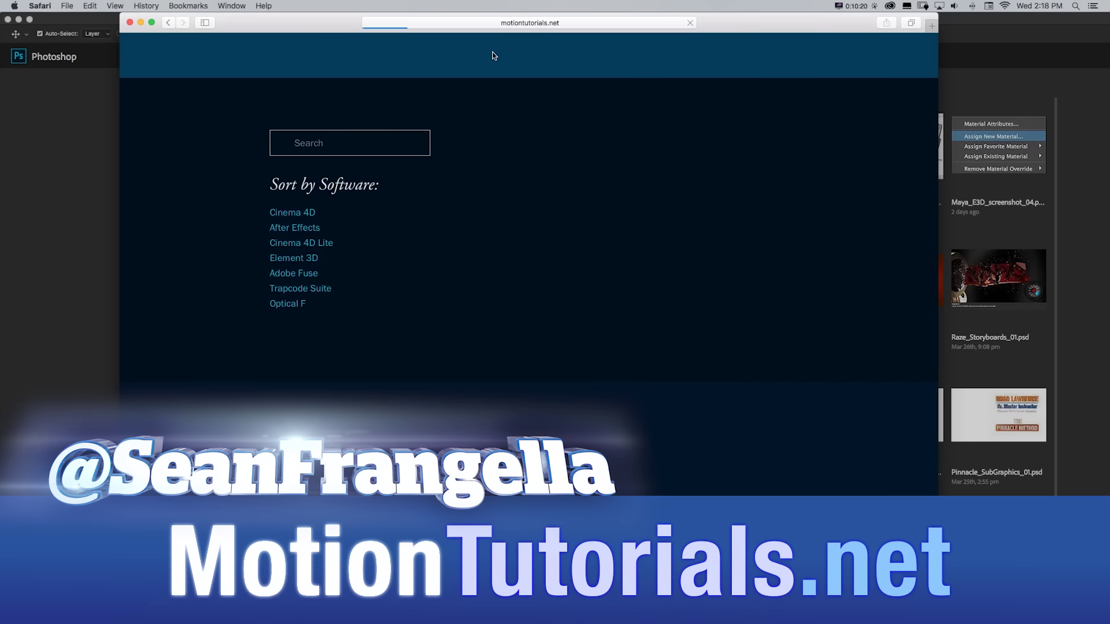
{"action": "left_click", "coordinate": [293, 214]}
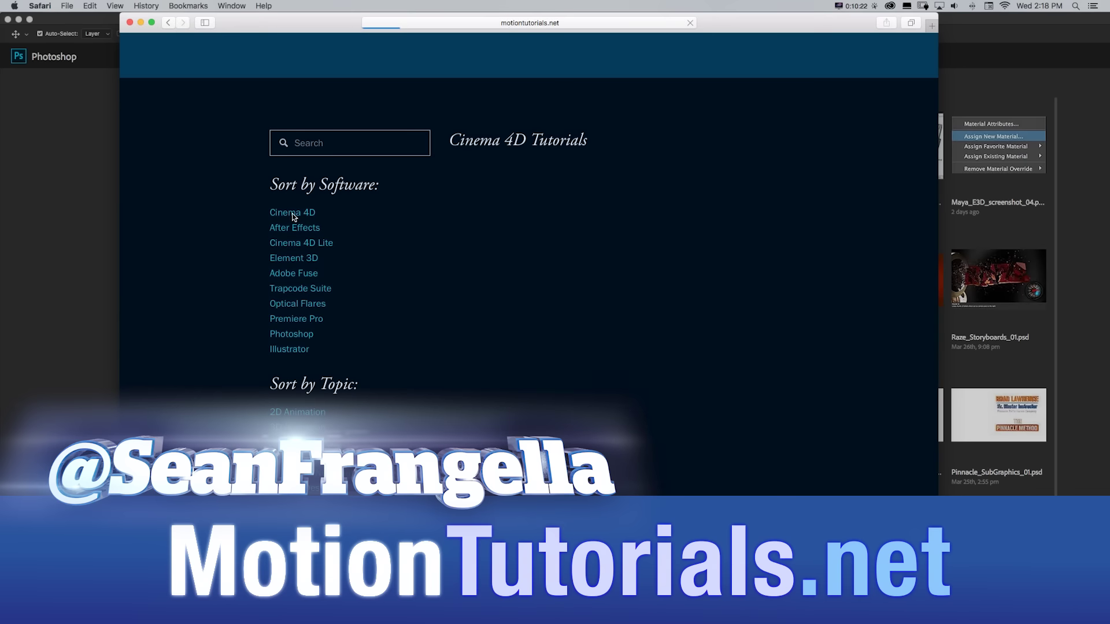
{"action": "left_click", "coordinate": [293, 260]}
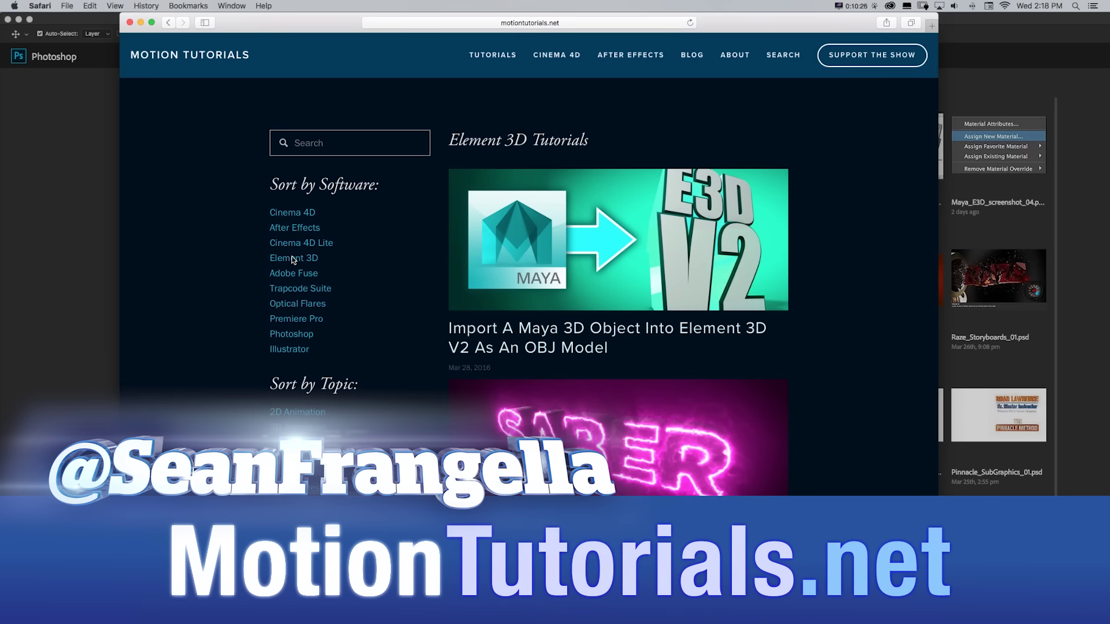
{"action": "left_click", "coordinate": [293, 213]}
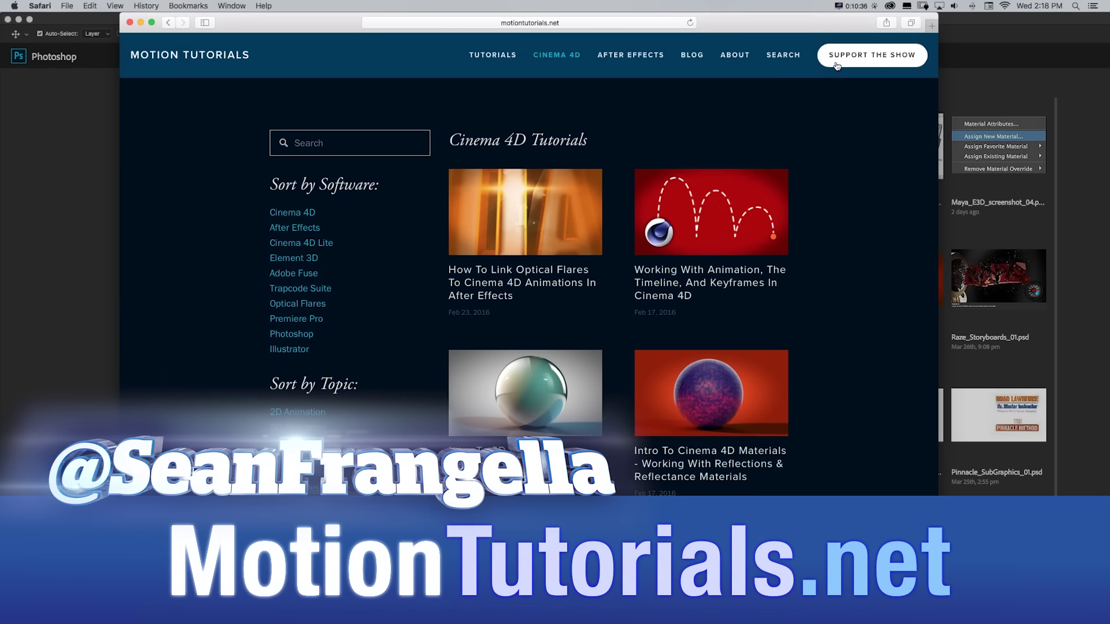
View the Support the Show page, load its Patreon link in a separate browser tab, and read through the Patreon rewards
{"action": "left_click", "coordinate": [835, 63]}
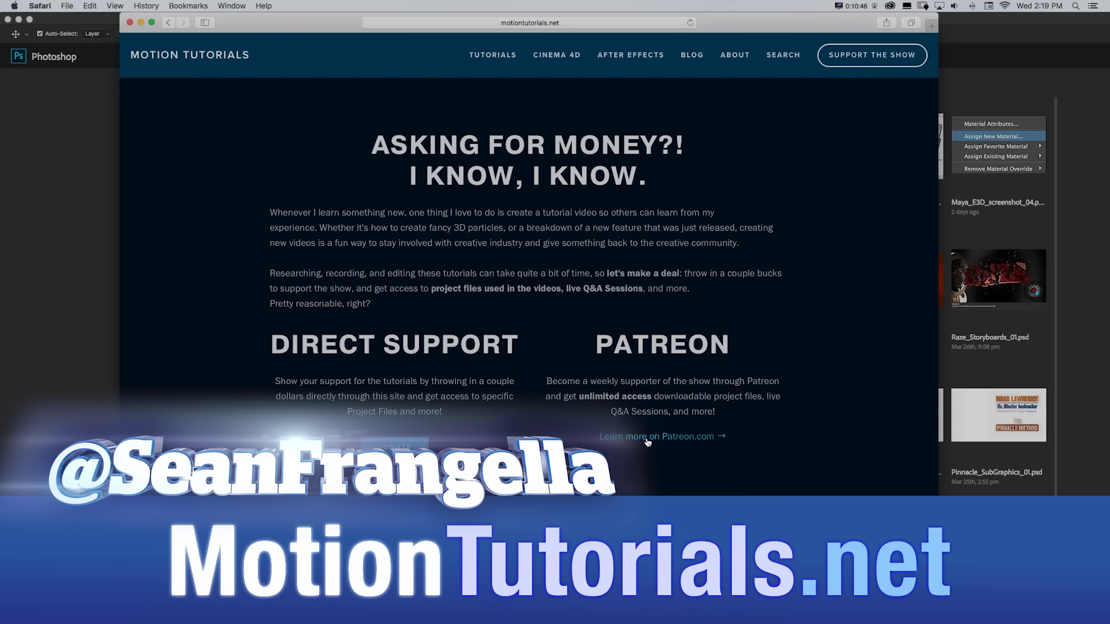
{"action": "left_click", "coordinate": [650, 438], "text": "super"}
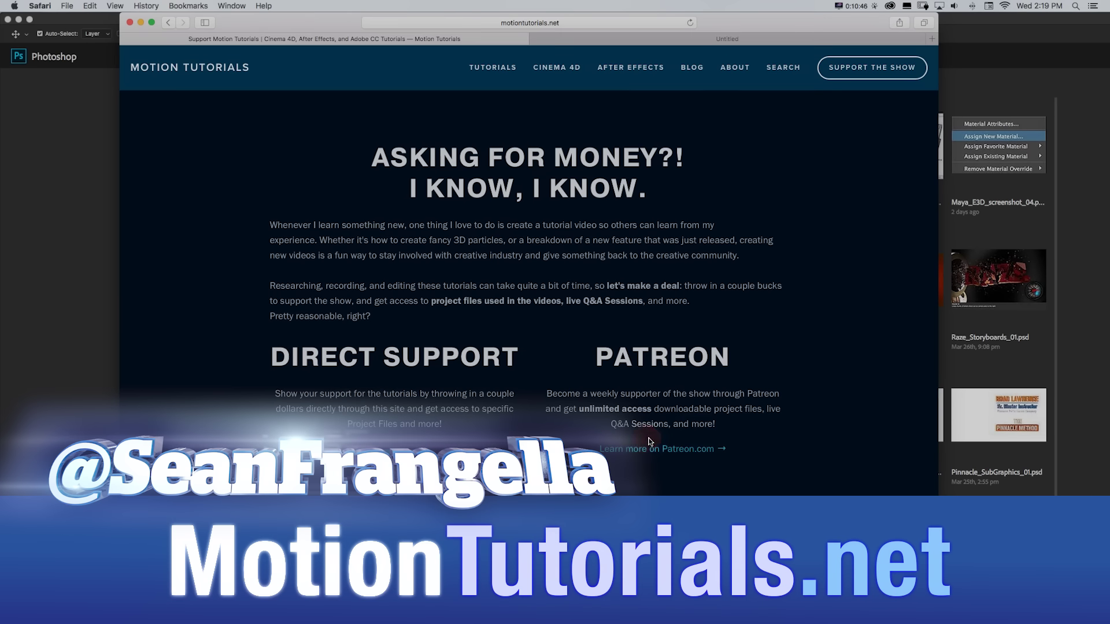
{"action": "left_click", "coordinate": [671, 40]}
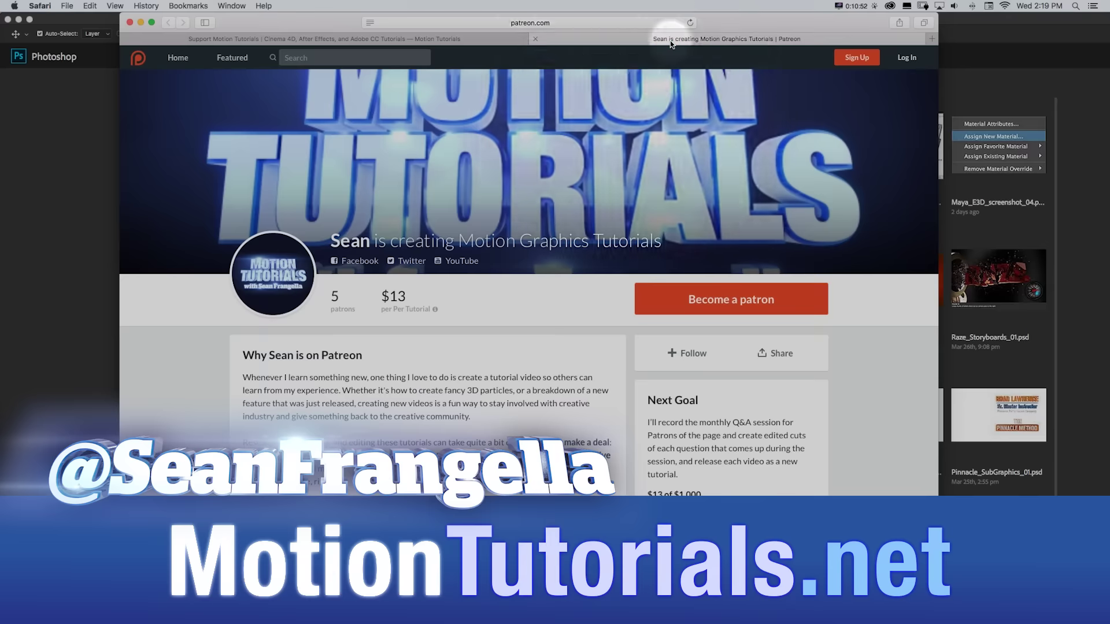
{"action": "scroll", "coordinate": [842, 203], "scroll_direction": "down", "scroll_amount": 5}
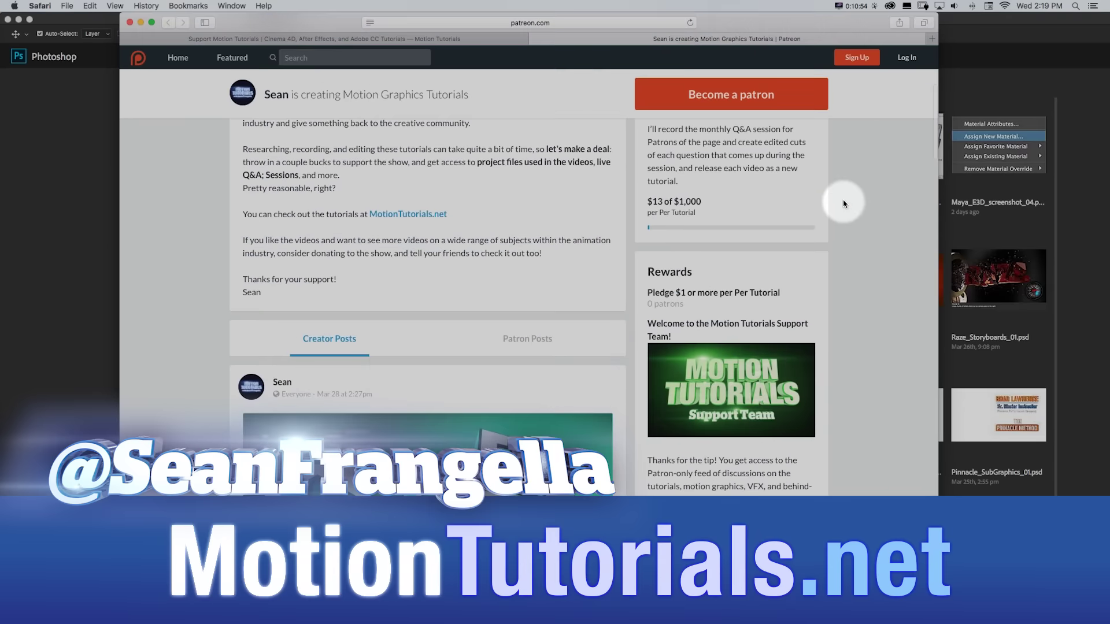
{"action": "scroll", "coordinate": [843, 203], "scroll_direction": "down", "scroll_amount": 2}
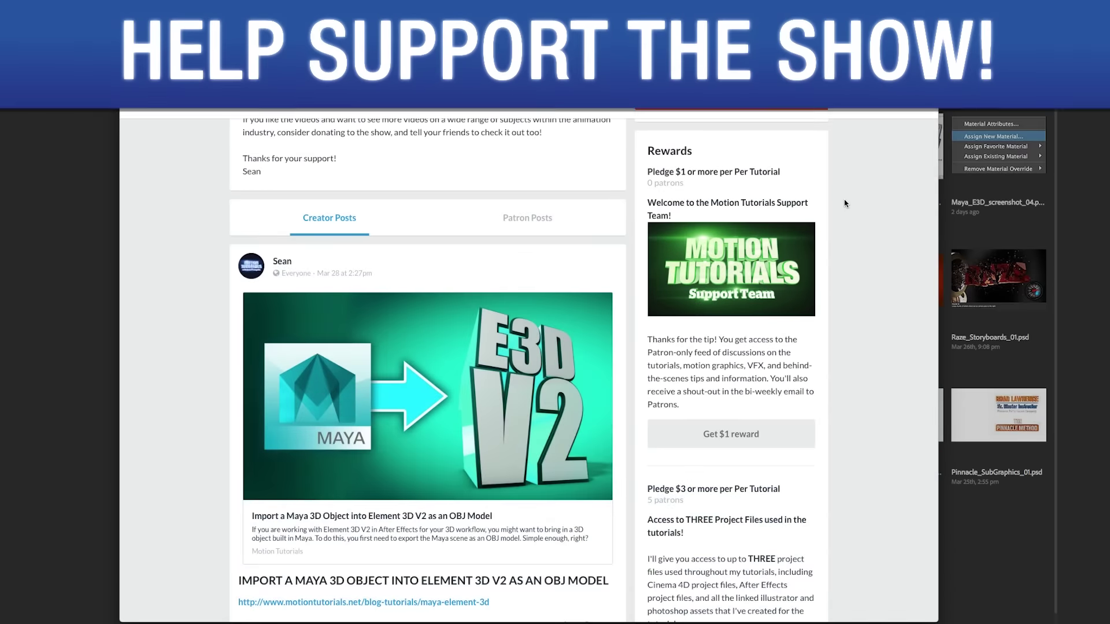
{"action": "scroll", "coordinate": [844, 204], "scroll_direction": "down", "scroll_amount": 9}
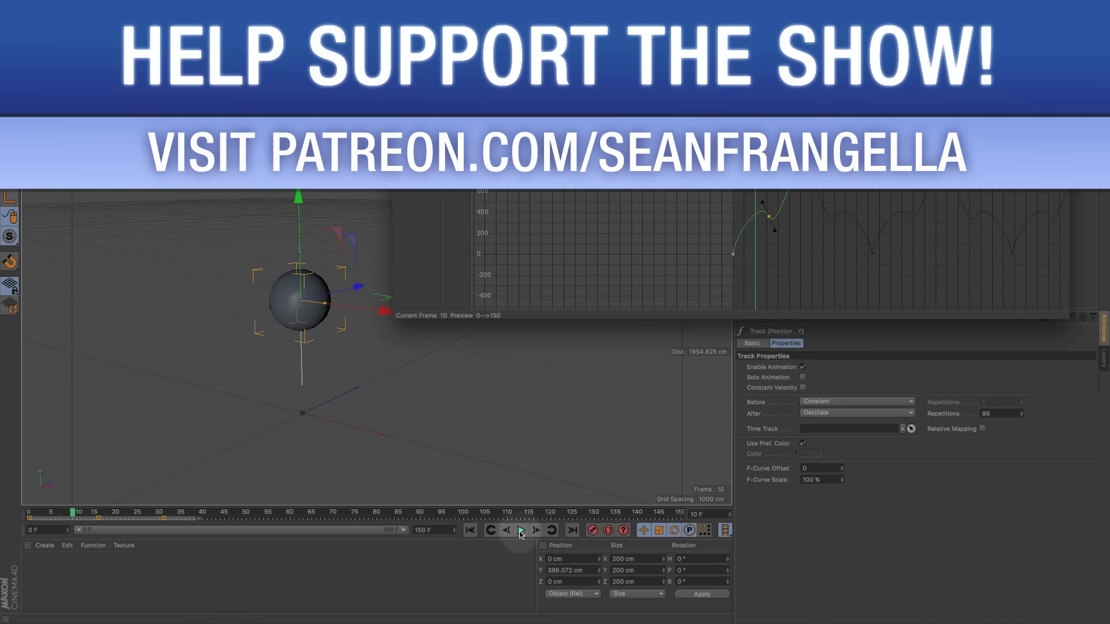
Return to Cinema 4D and play the sphere's looping bounce
{"action": "left_click", "coordinate": [520, 530]}
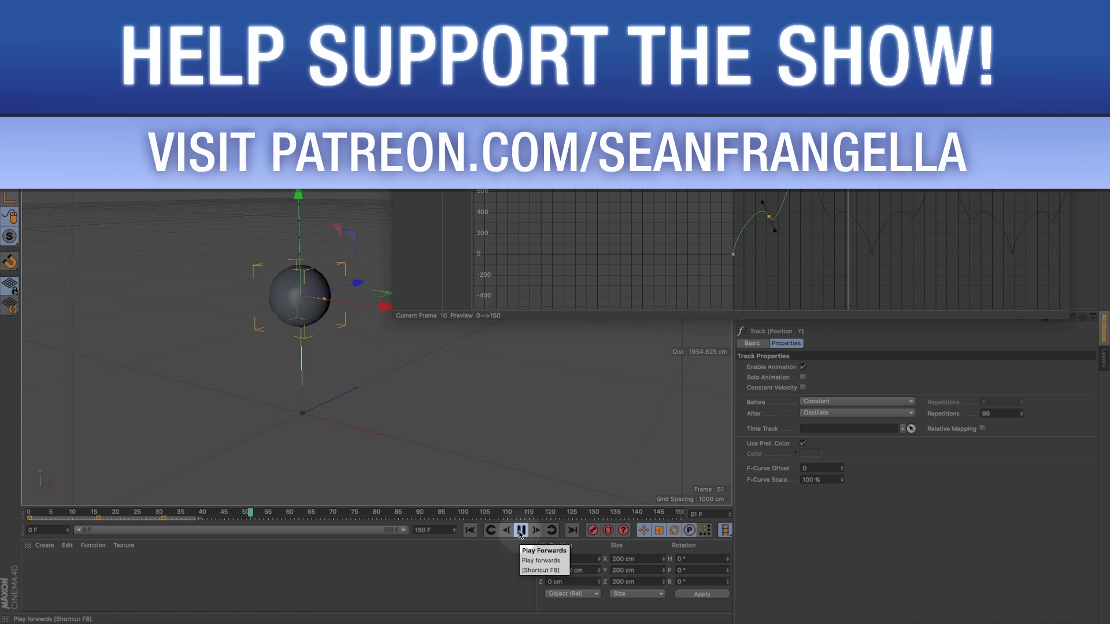